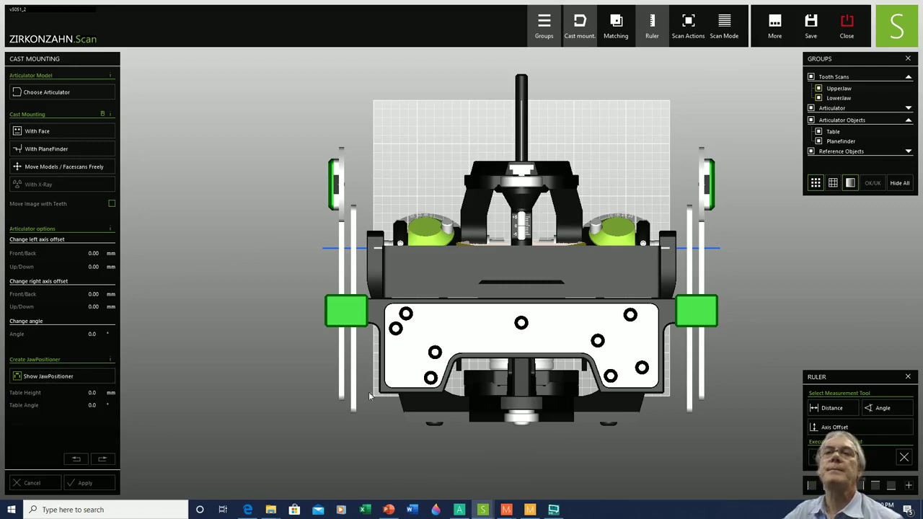
- Hide the planefinder, table, reference objects and articulator so that only the upper and lower jaw scans remain displayed
right_click_drag(320, 385, 411, 375)
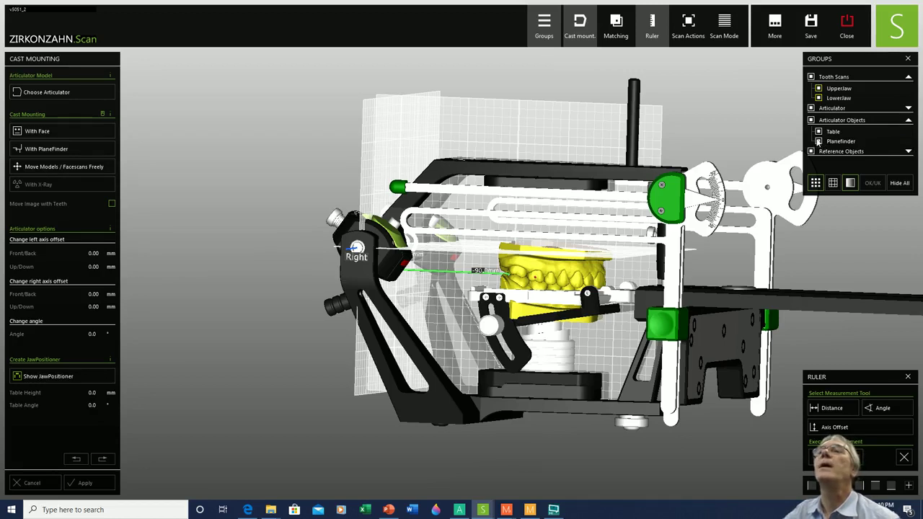
left_click(820, 142)
left_click(820, 132)
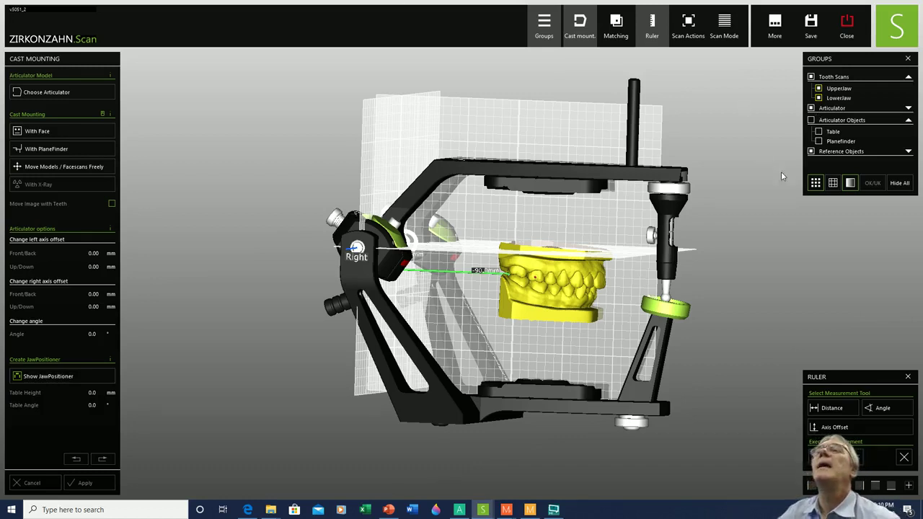
left_click(811, 152)
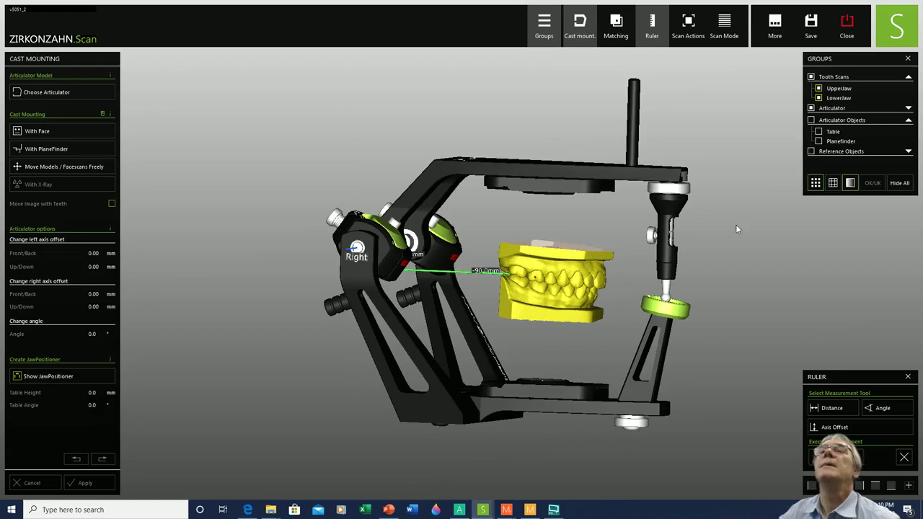
left_click(812, 107)
right_click_drag(717, 275, 656, 279)
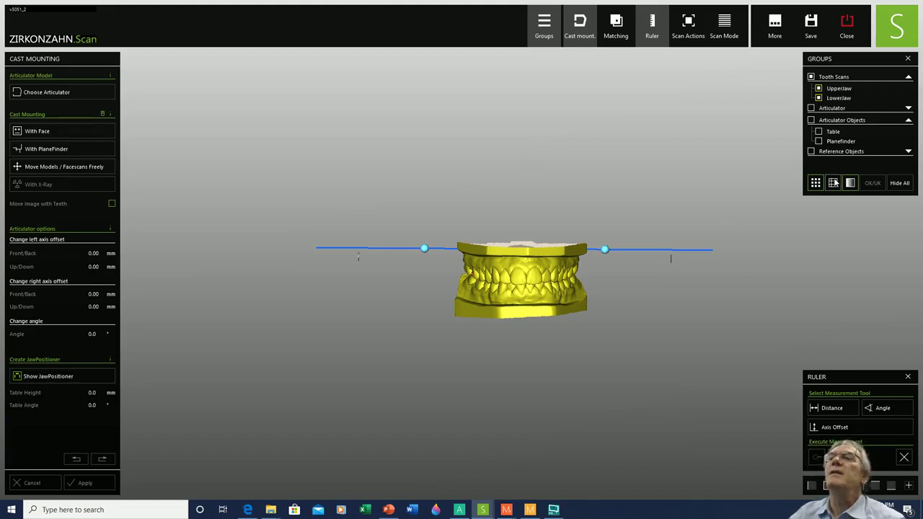
- Hide the lower jaw scan and inspect the upper jaw and its axis offset measurement from both sides
left_click(819, 99)
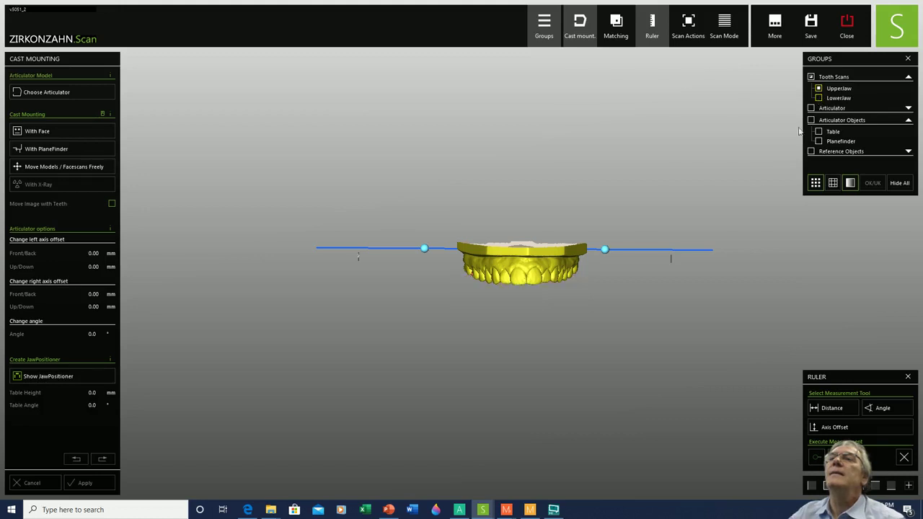
right_click_drag(555, 271, 588, 249)
scroll(568, 233, "up", 5)
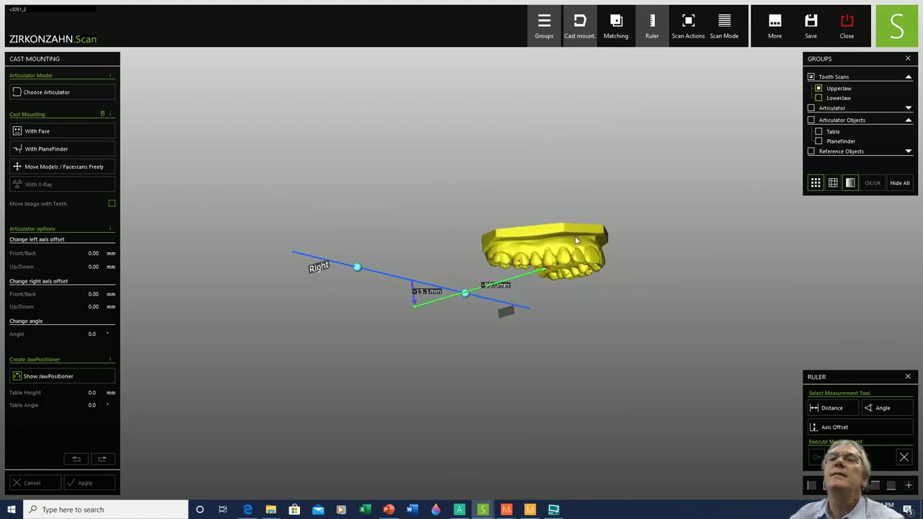
scroll(570, 232, "up", 4)
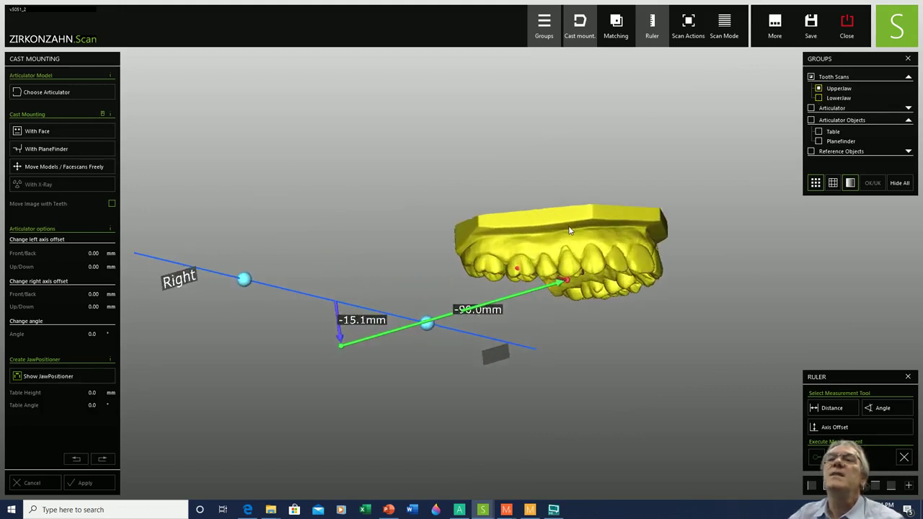
right_click_drag(612, 226, 611, 221)
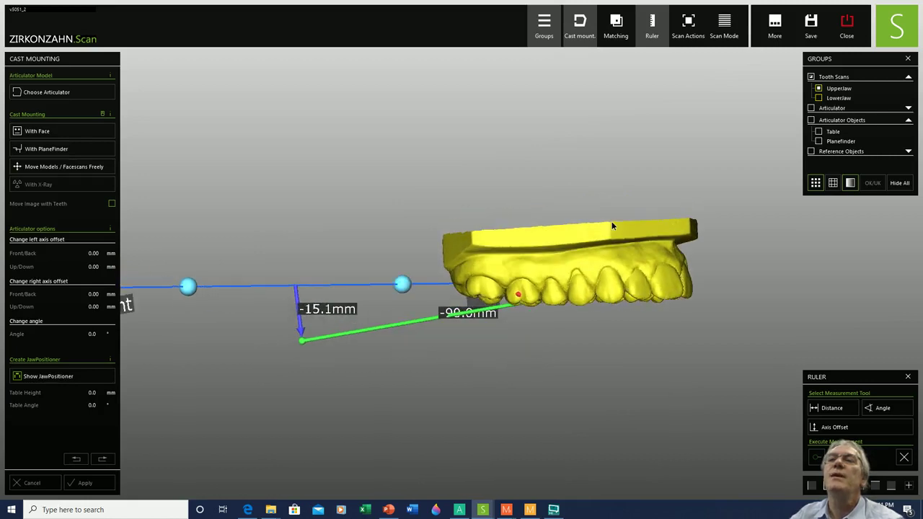
right_click_drag(602, 263, 527, 263)
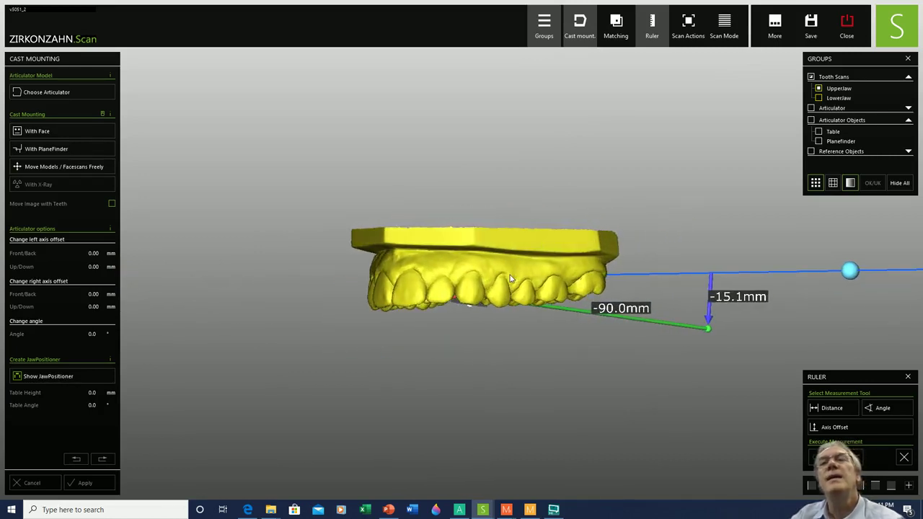
- Show the lower jaw scan again and inspect both jaws in occlusion from the side and front
left_click(818, 97)
right_click_drag(566, 316, 562, 321)
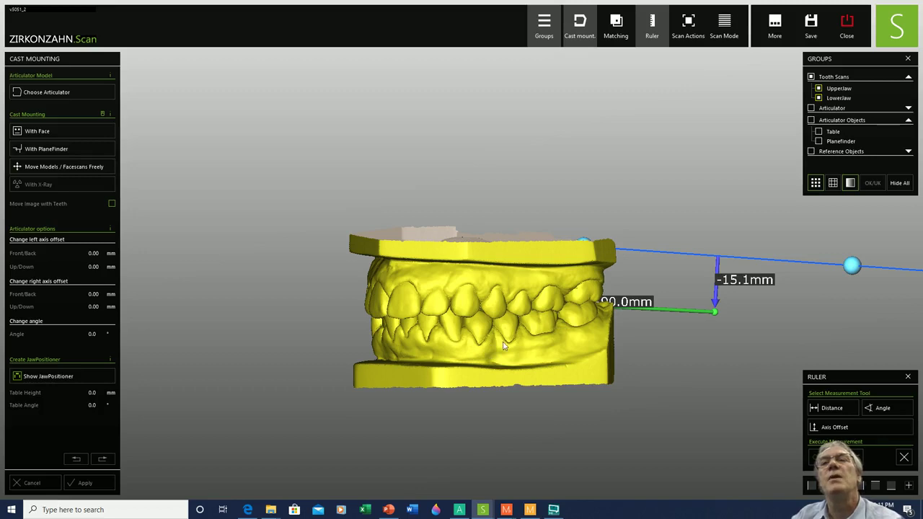
right_click_drag(482, 333, 586, 315)
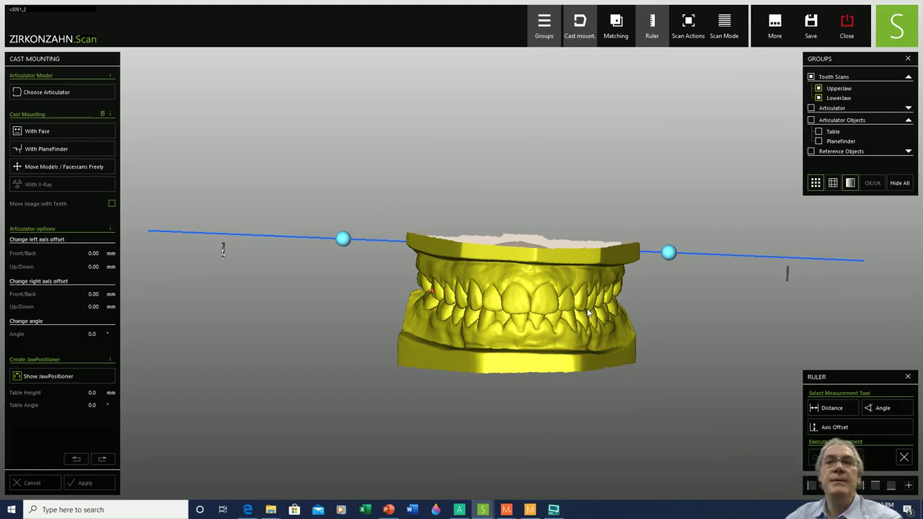
middle_click_drag(579, 158, 513, 151)
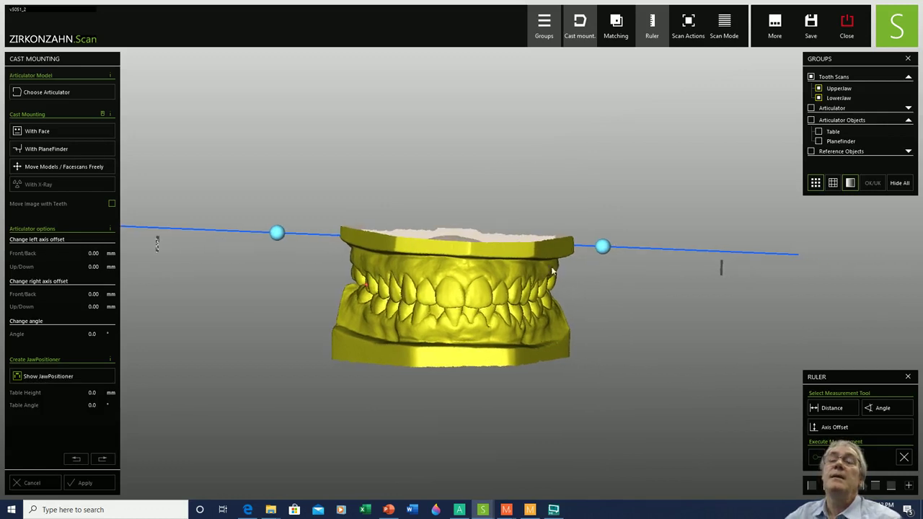
right_click_drag(597, 281, 587, 254)
right_click_drag(535, 289, 541, 309)
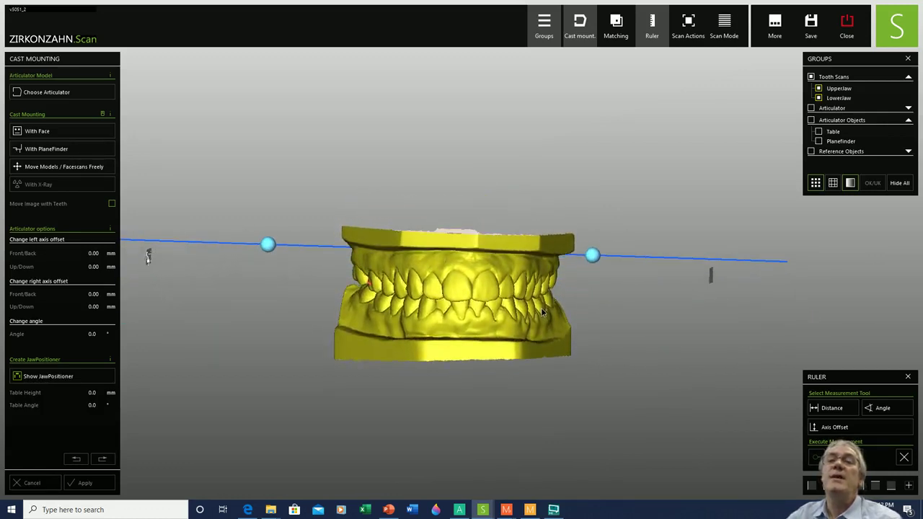
left_click_drag(544, 311, 547, 307)
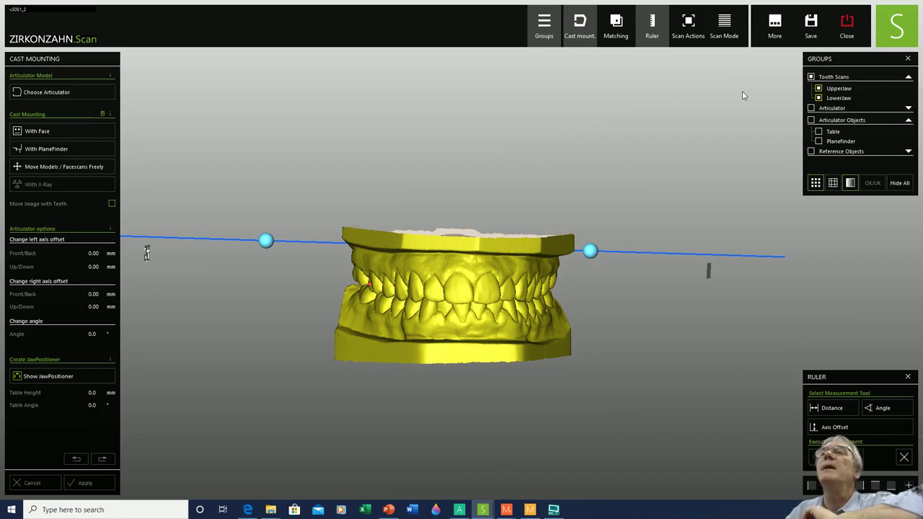
- Show the articulator around the jaw scans again and close the ruler tool with its axis offset measurement
left_click(812, 108)
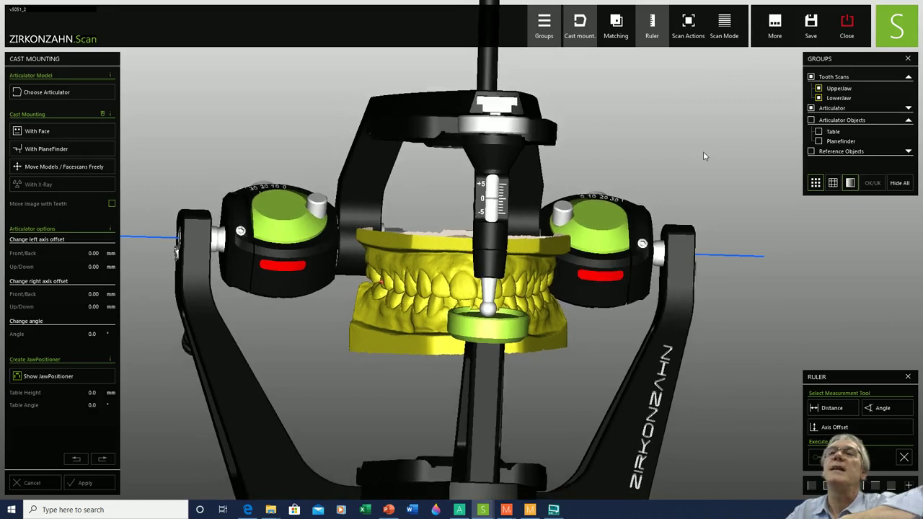
right_click_drag(667, 174, 746, 174)
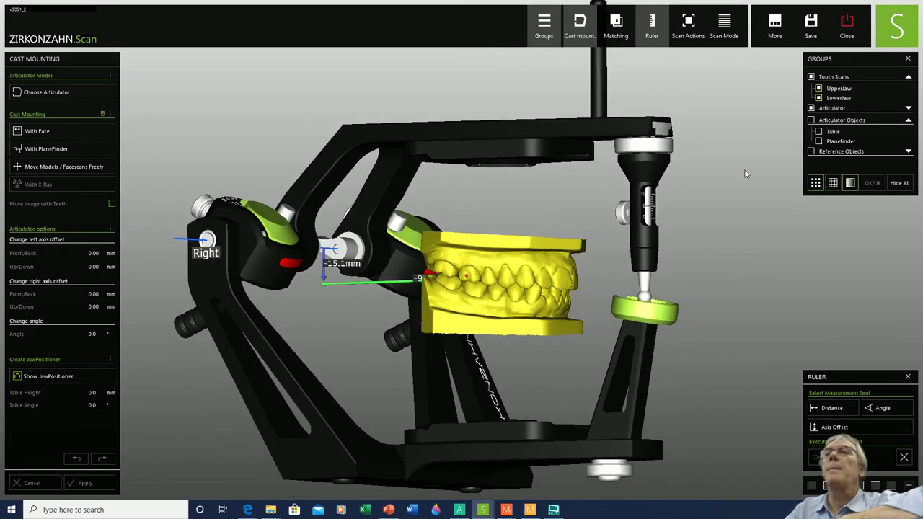
left_click(908, 377)
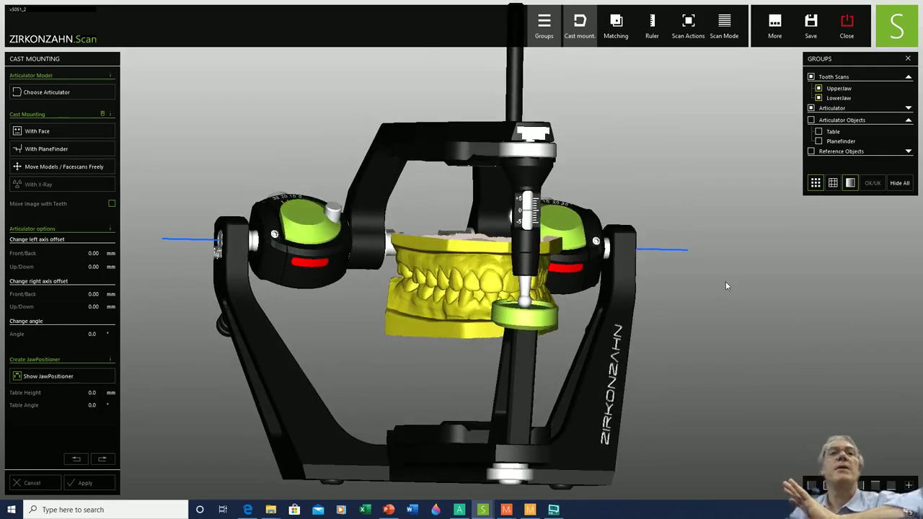
scroll(597, 237, "down", 4)
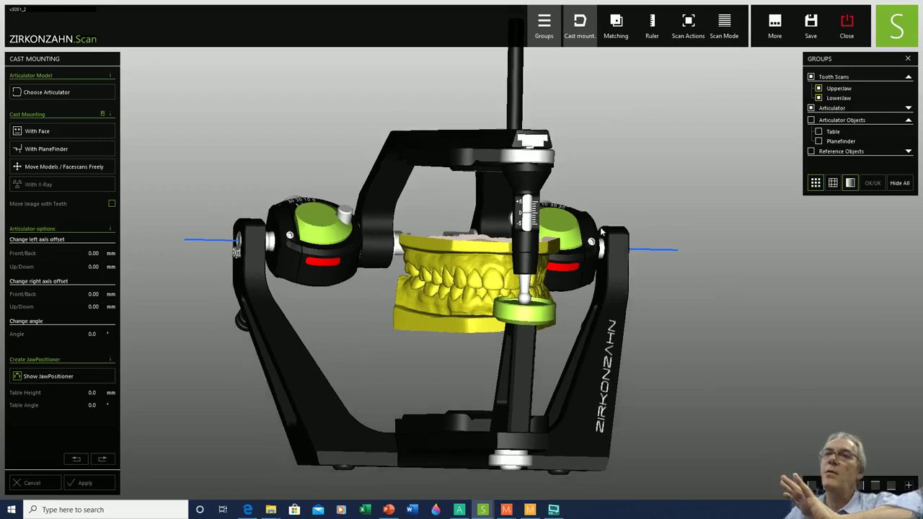
right_click_drag(710, 272, 694, 278)
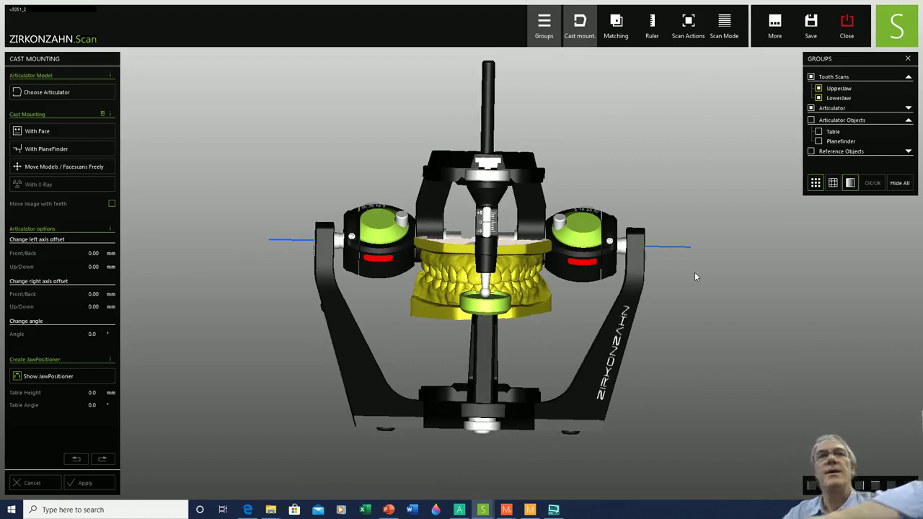
- Look at the articulator models available for the project and keep the current choice
left_click(59, 95)
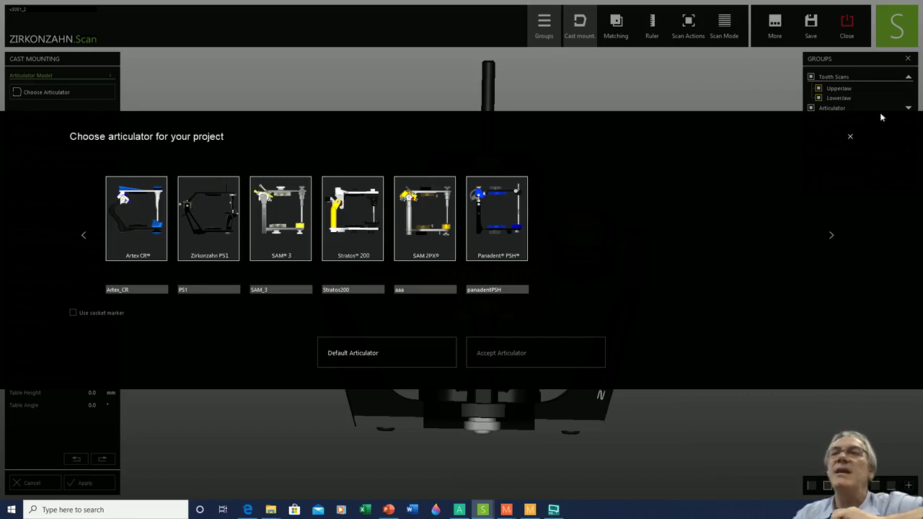
left_click(850, 137)
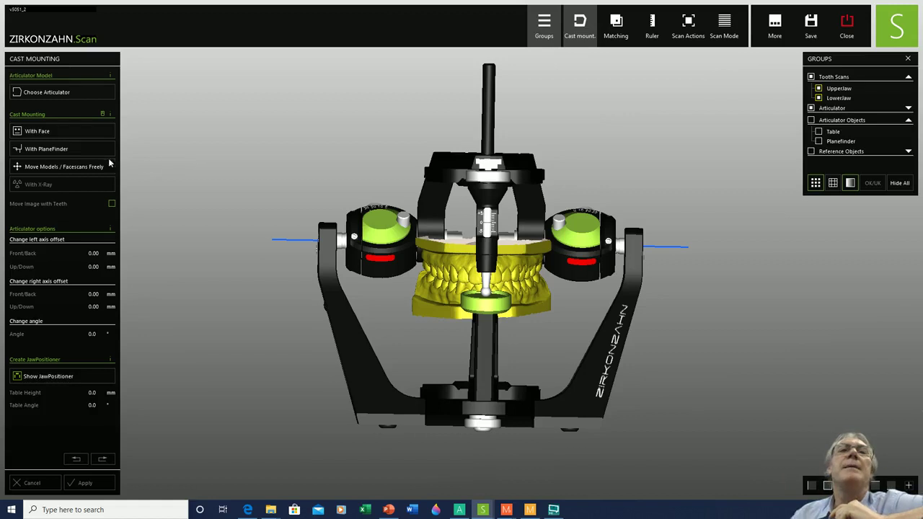
- Start moving the models freely, hide both tooth scans to expose the articulator's condylar housings, and cancel the free movement
left_click(46, 167)
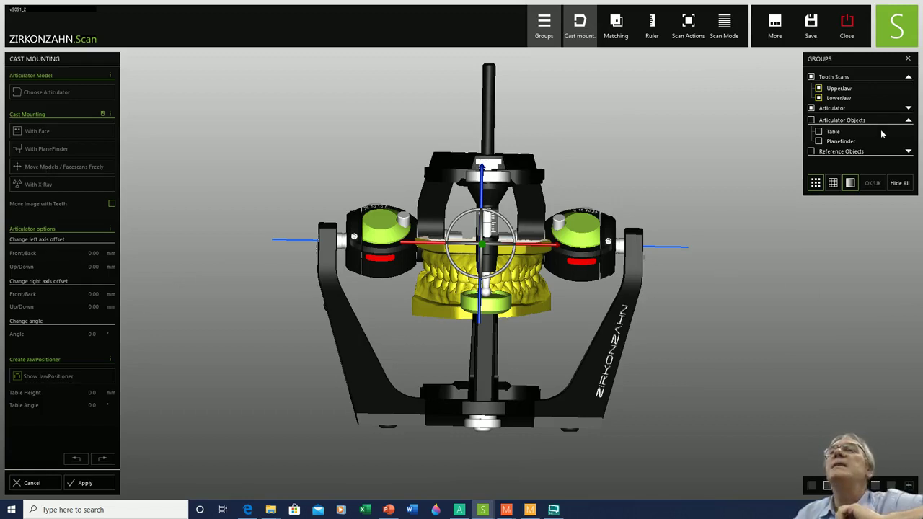
left_click(810, 76)
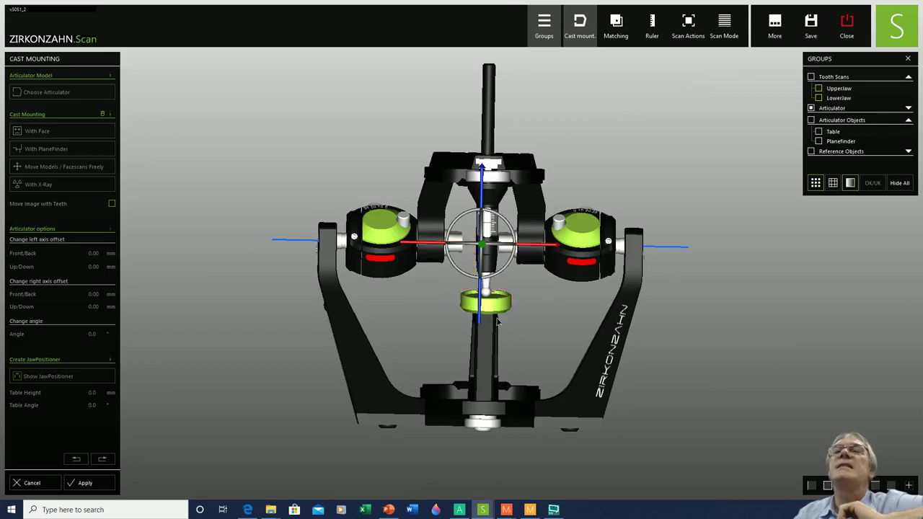
right_click_drag(483, 288, 508, 208)
scroll(532, 249, "up", 3)
right_click_drag(648, 357, 629, 343)
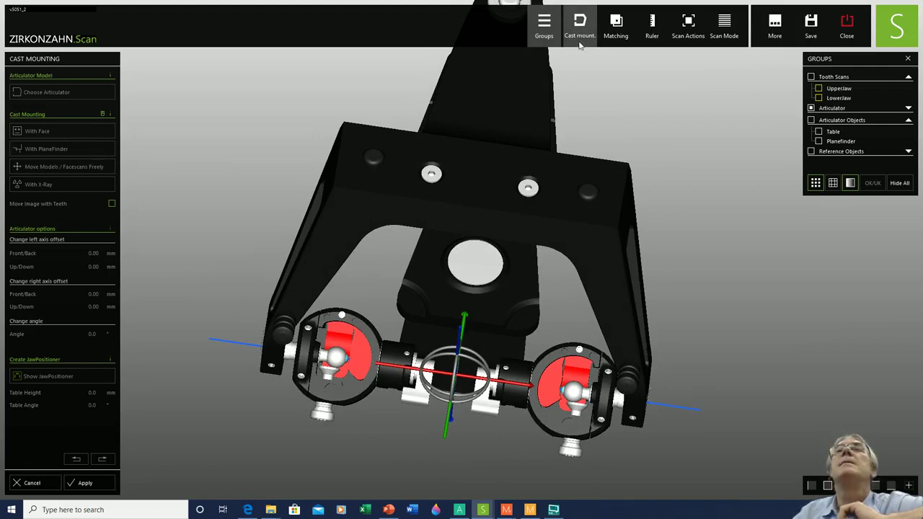
left_click(31, 484)
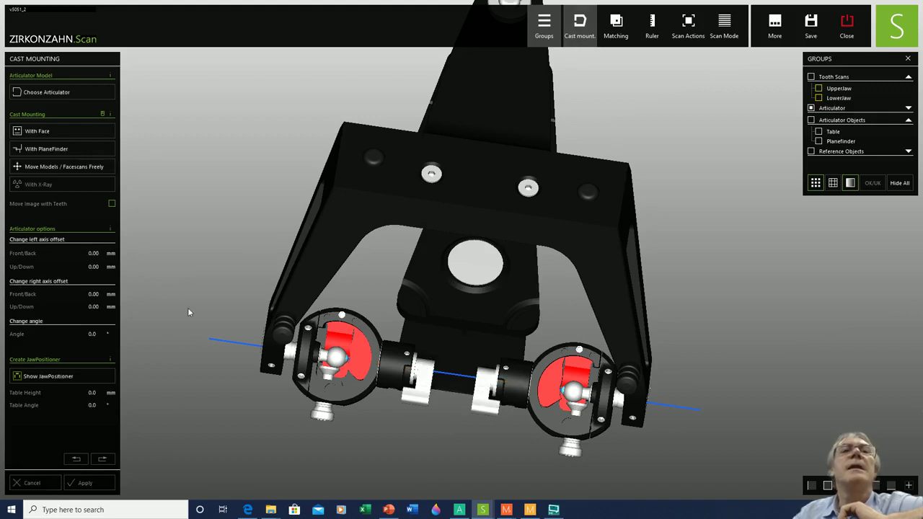
- Try shifting the left axis offset forward and backward, and return its front/back value to 0.00 mm
left_click(96, 253)
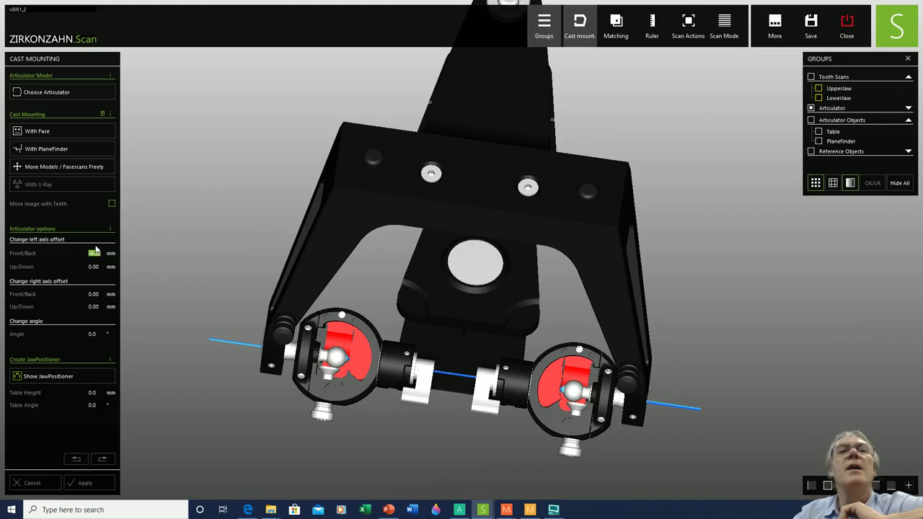
scroll(98, 254, "up", 7)
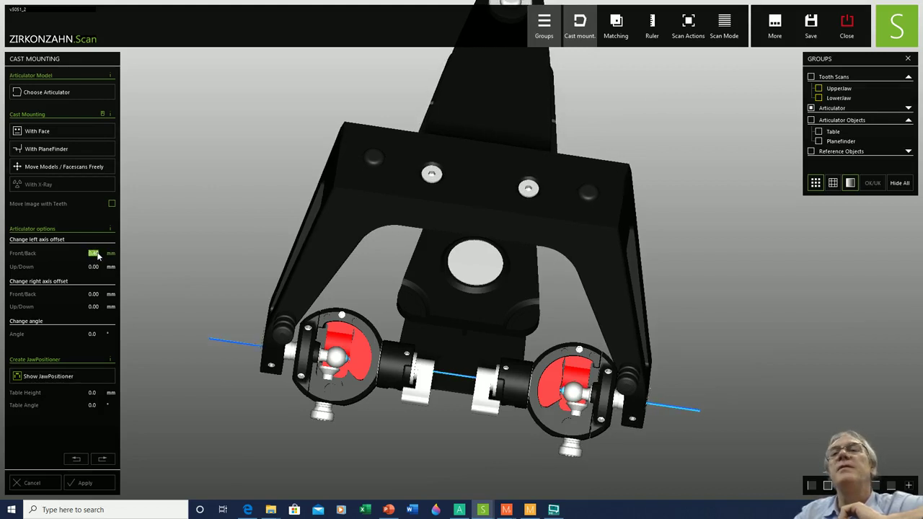
scroll(98, 256, "up", 3)
scroll(98, 256, "down", 13)
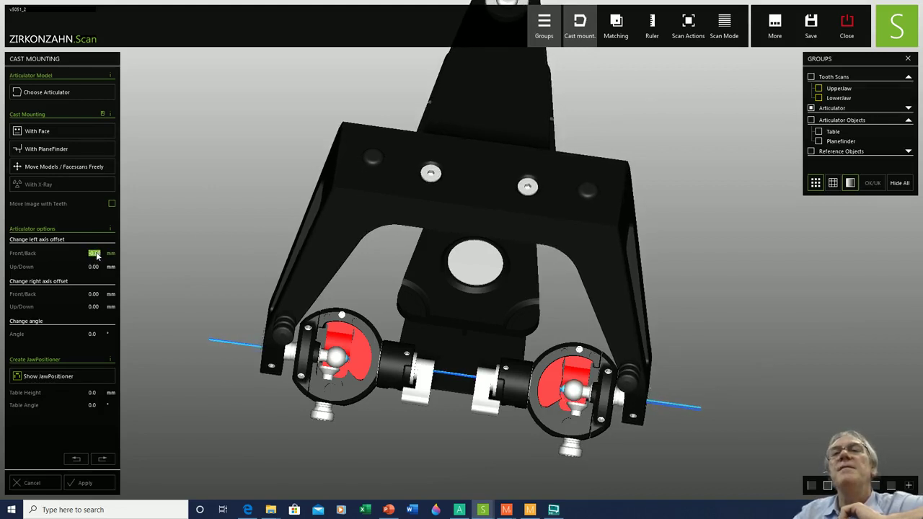
scroll(98, 256, "down", 8)
scroll(98, 255, "up", 6)
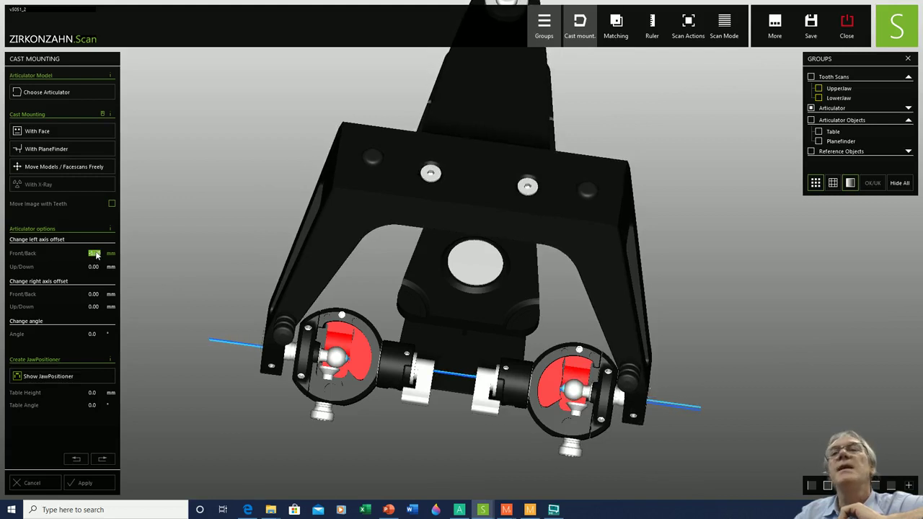
scroll(97, 254, "up", 3)
scroll(100, 257, "up", 4)
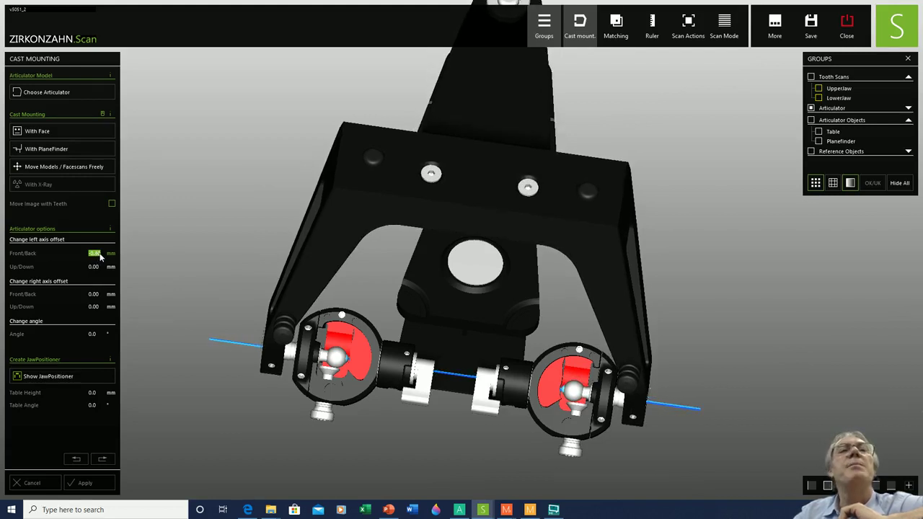
scroll(100, 255, "down", 2)
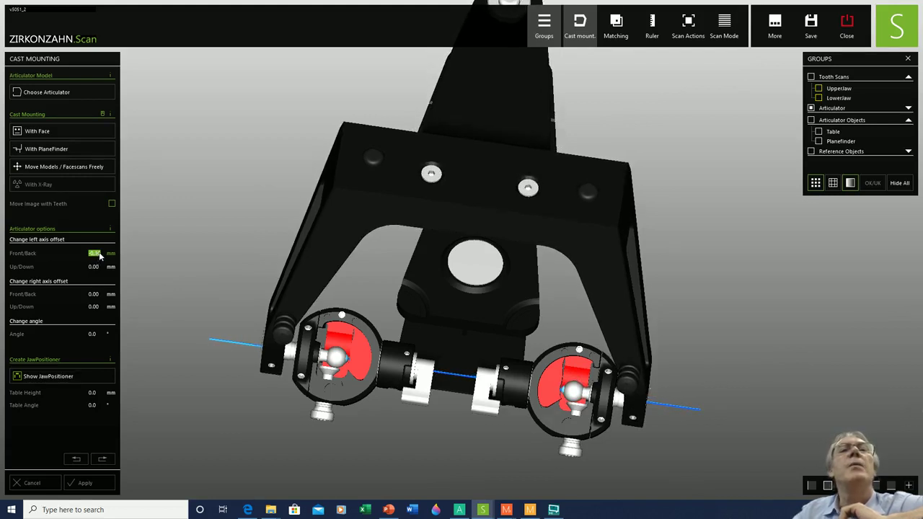
scroll(99, 255, "down", 1)
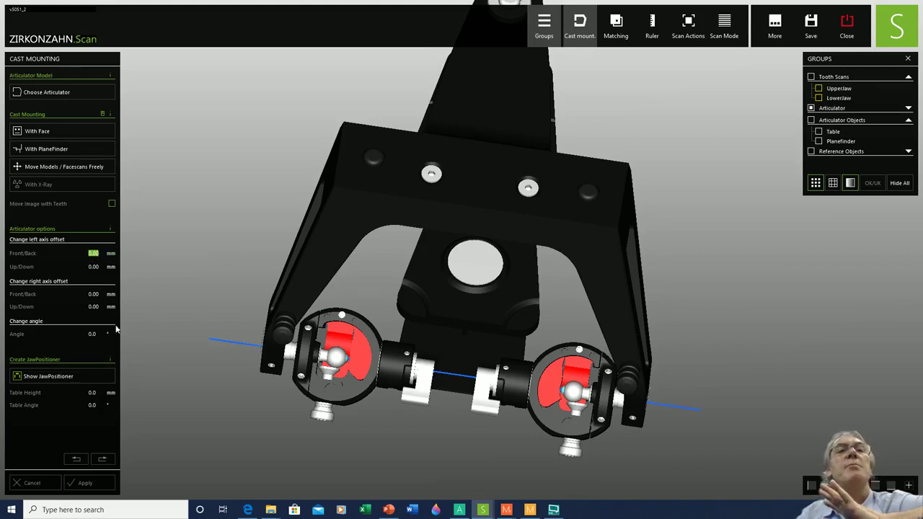
- View the articulator from the front side, try changing the articulator angle, and return it to 0.0°
right_click_drag(375, 249, 371, 378)
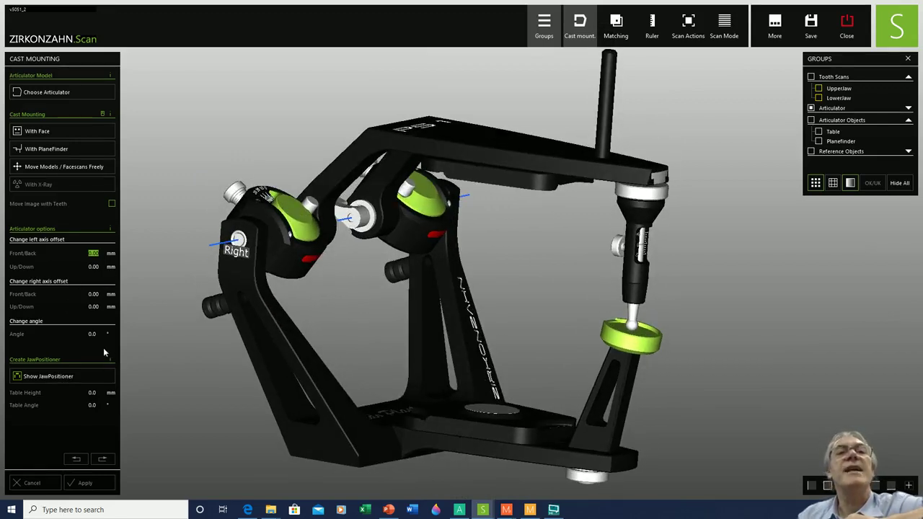
scroll(92, 337, "up", 8)
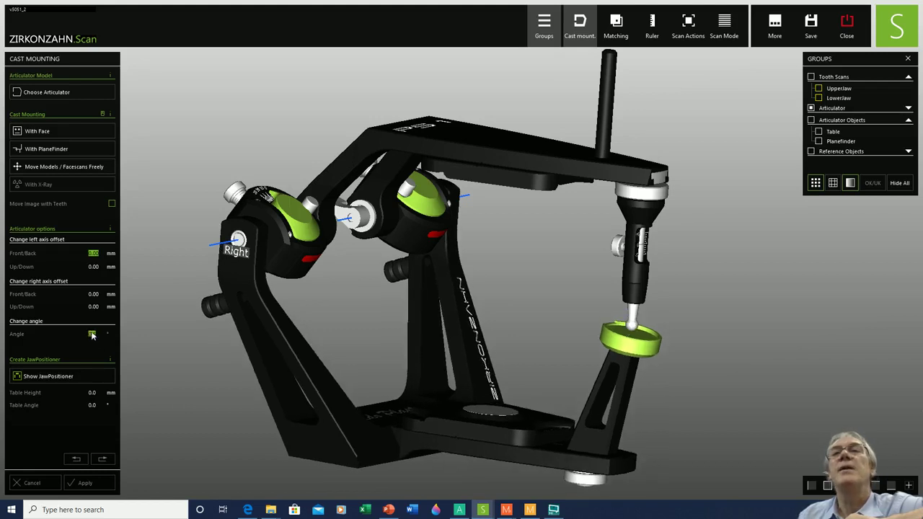
scroll(91, 336, "up", 3)
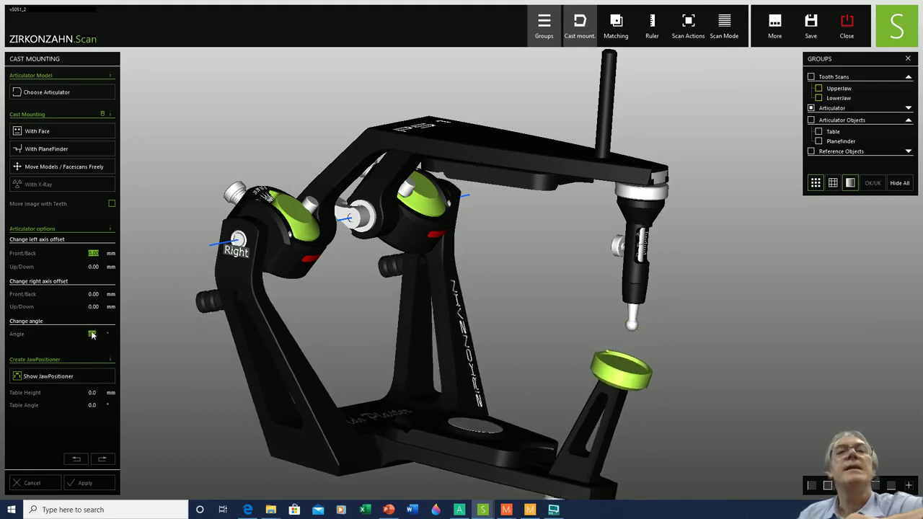
scroll(99, 337, "up", 8)
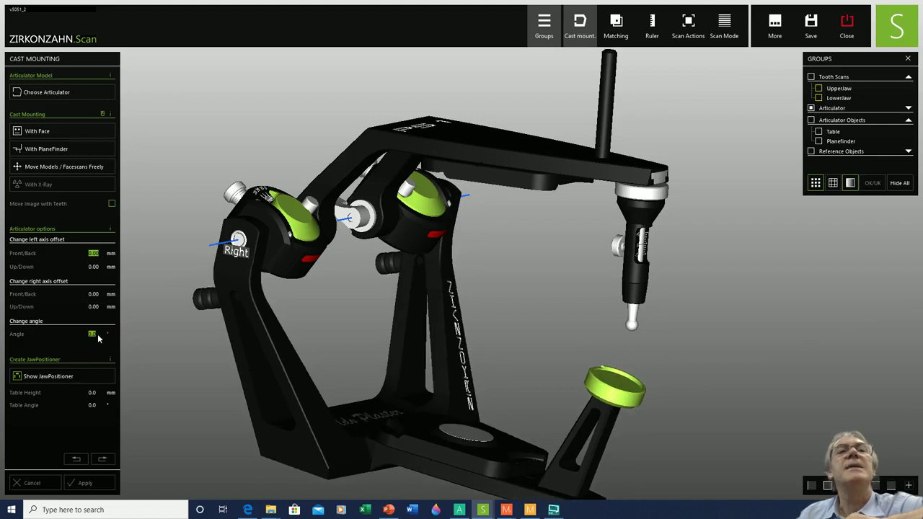
scroll(98, 337, "up", 8)
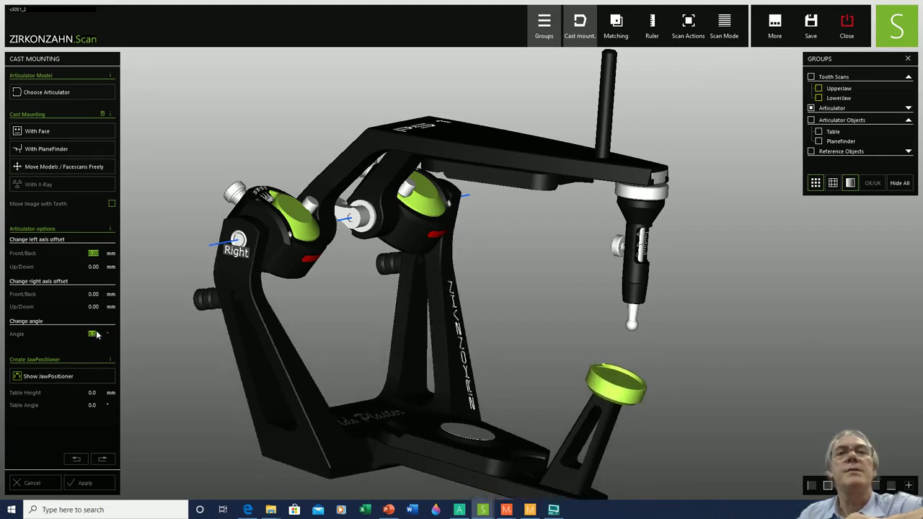
scroll(96, 334, "up", 3)
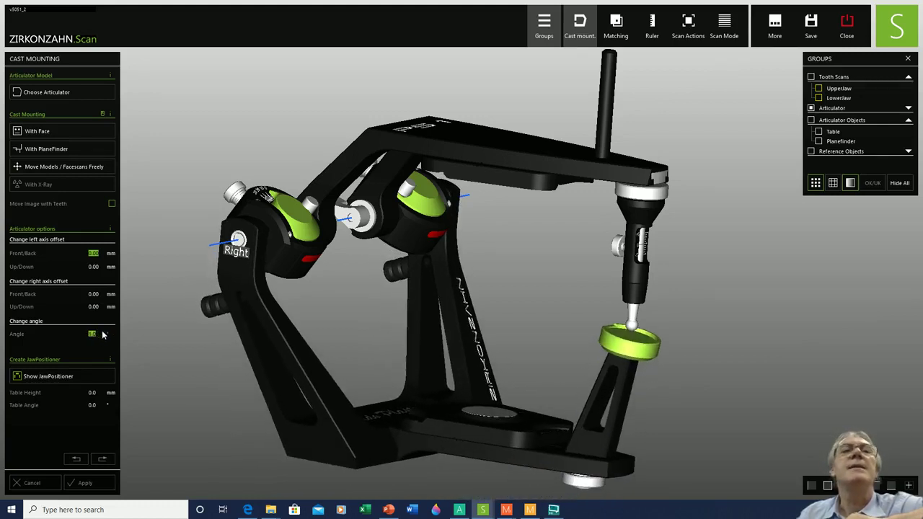
scroll(102, 335, "up", 3)
scroll(102, 336, "up", 2)
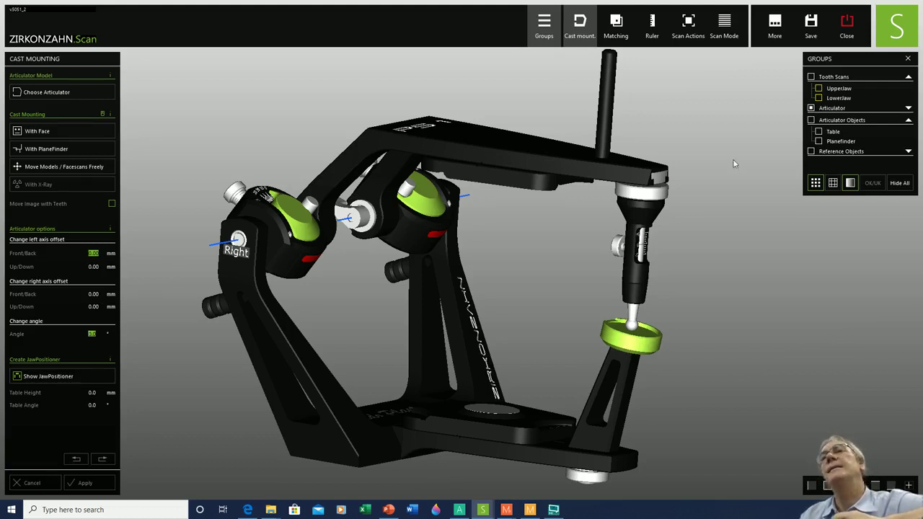
- Switch the visibility of the upper jaw scan, the lower jaw scan and the whole articulator on and off in turn
left_click(819, 88)
left_click(819, 88)
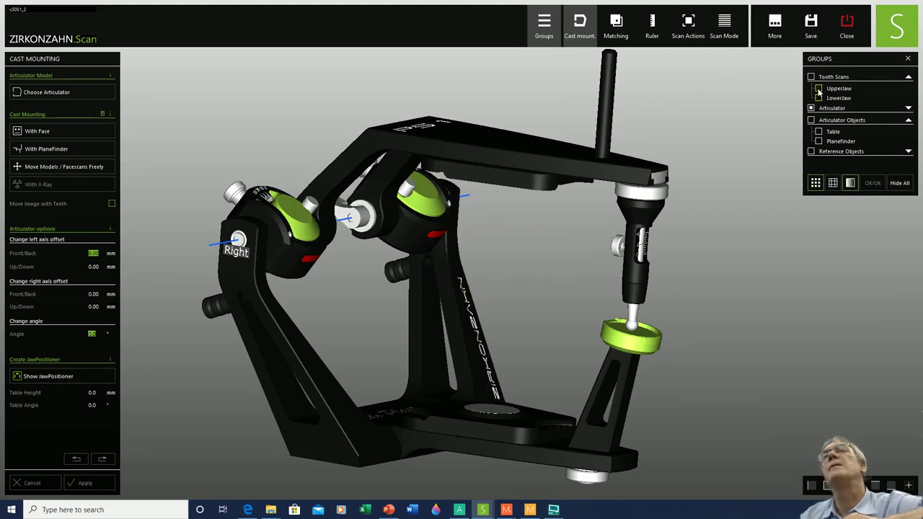
left_click(818, 98)
left_click(819, 98)
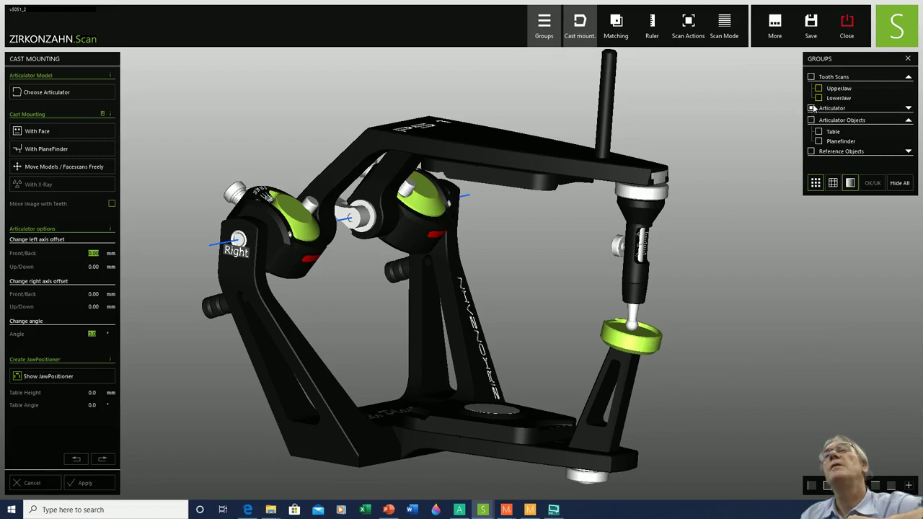
left_click(811, 108)
left_click(811, 108)
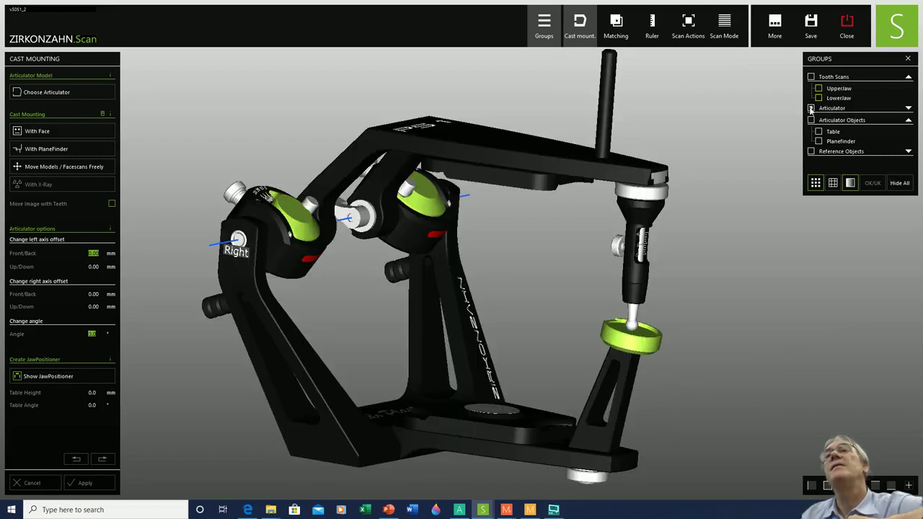
- List the articulator's individual parts, hide and reshow several of them one by one, and make the complete articulator visible again
left_click(908, 108)
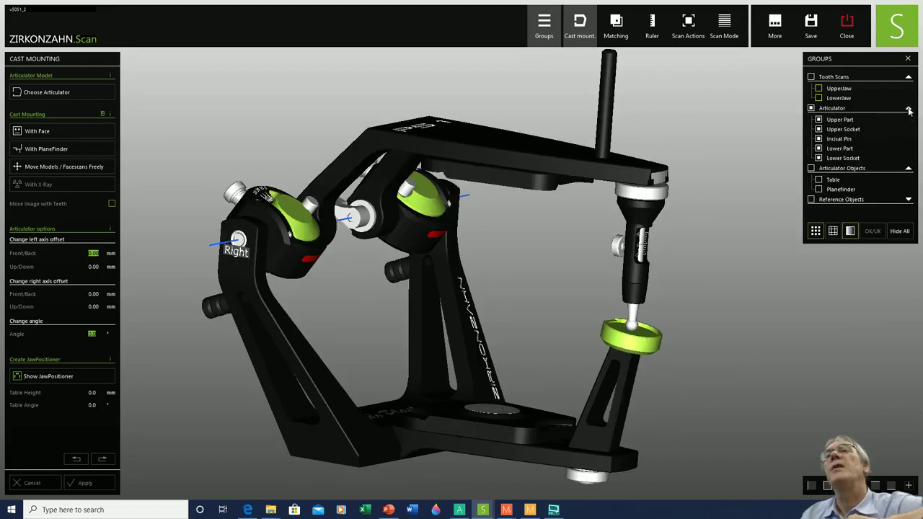
left_click(819, 119)
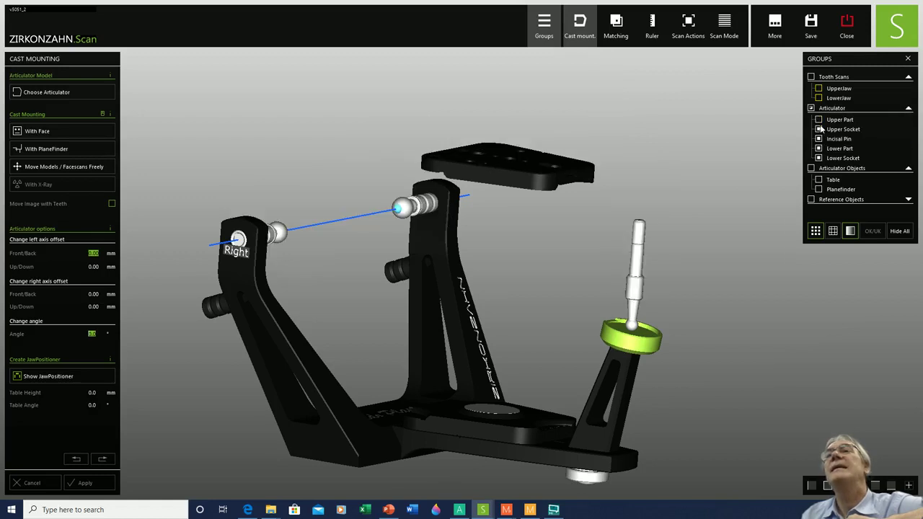
left_click(819, 129)
left_click(819, 139)
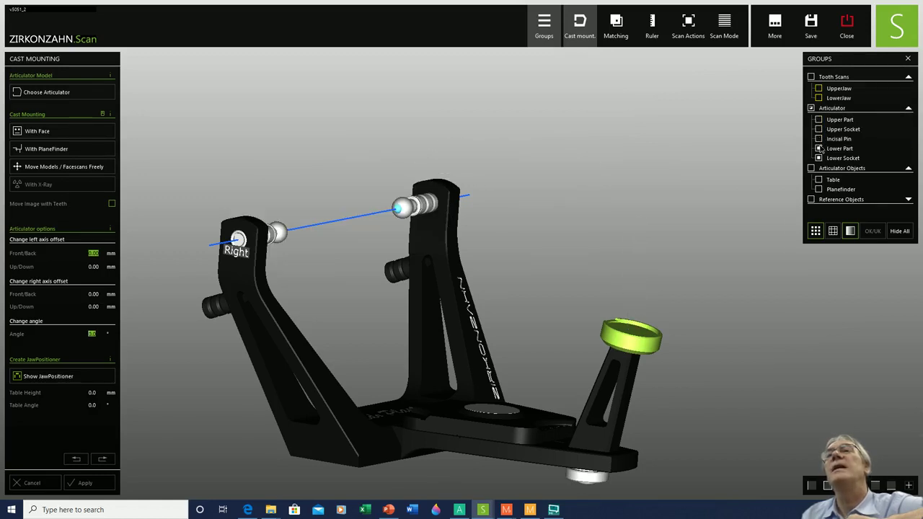
left_click(818, 148)
left_click(818, 158)
left_click(818, 148)
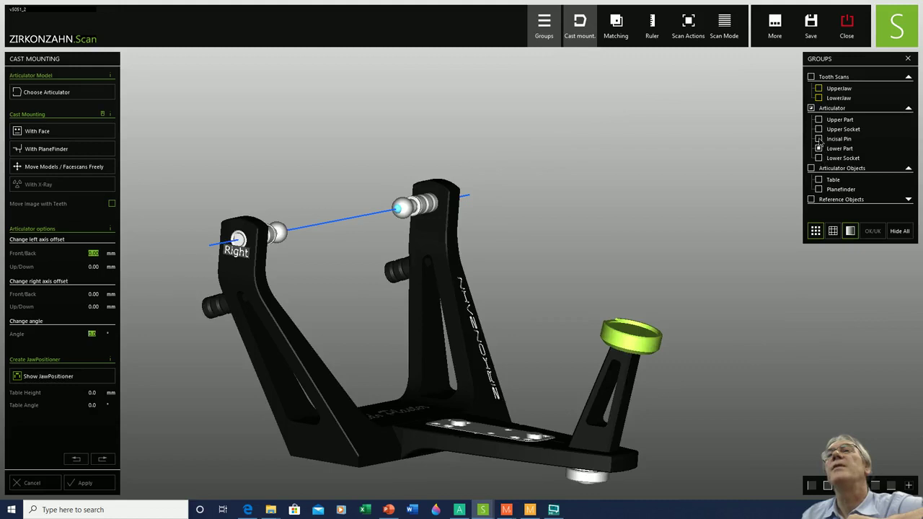
left_click(820, 138)
left_click(820, 129)
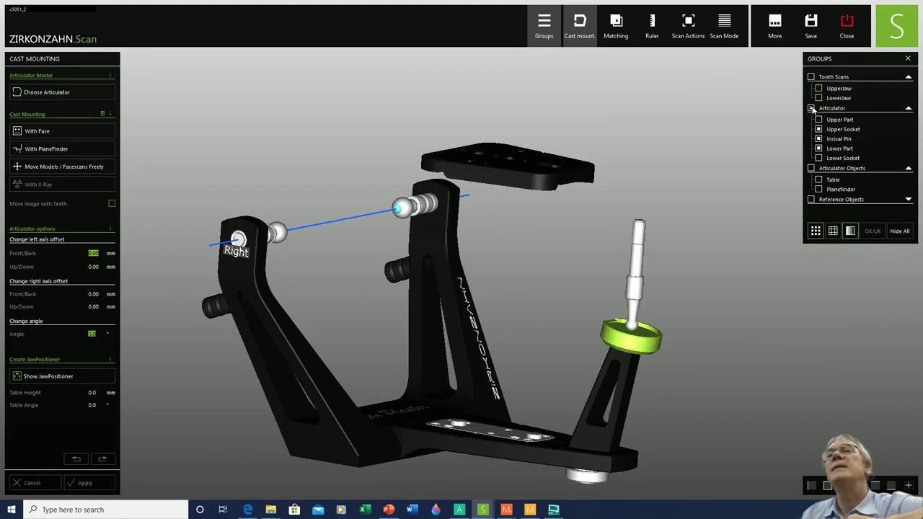
left_click(810, 107)
left_click(811, 107)
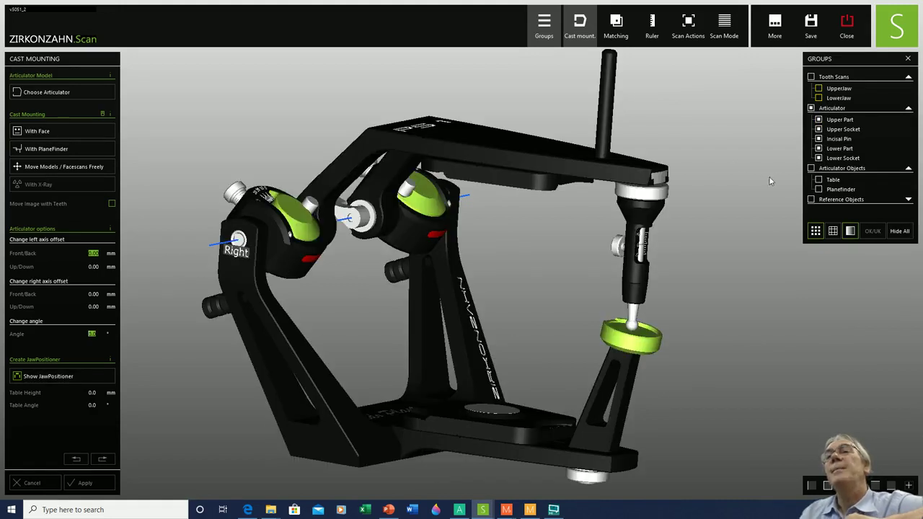
- Show the table and the PlaneFinder in the articulator, view them from the side, and hide both again
left_click(819, 180)
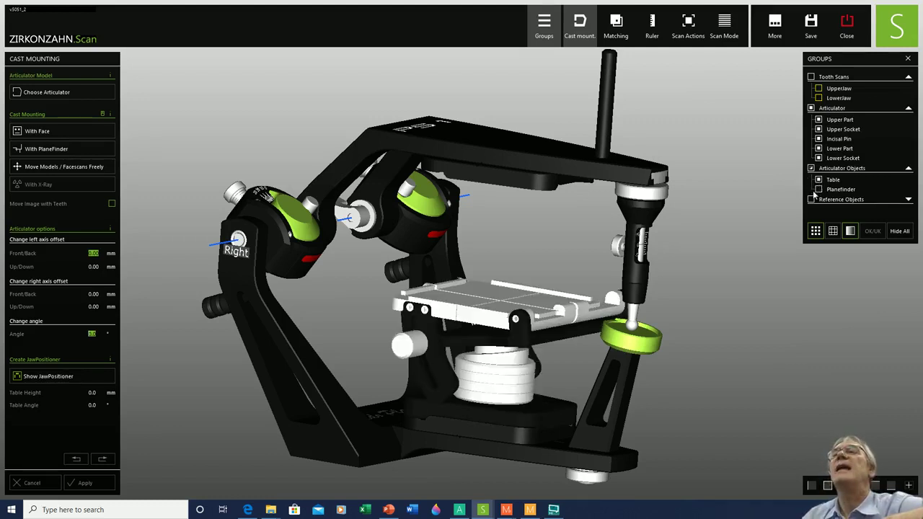
left_click(819, 189)
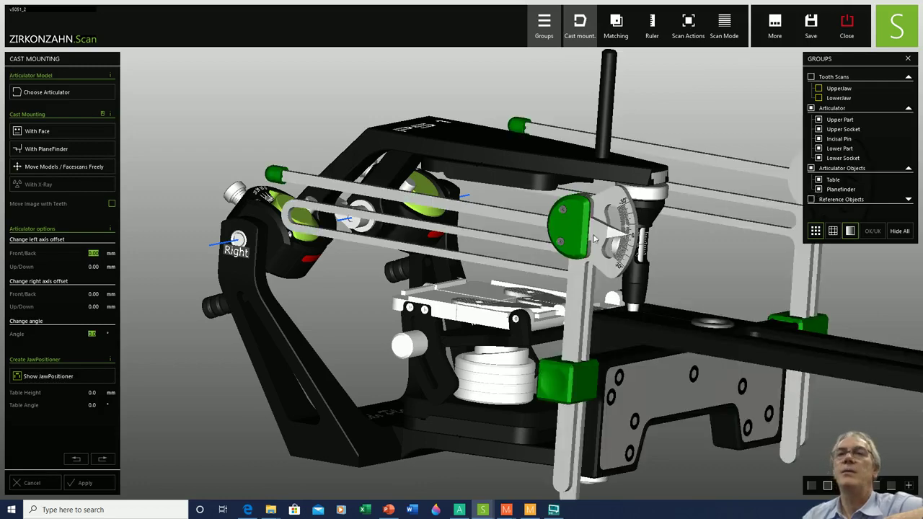
middle_click_drag(594, 235, 618, 192)
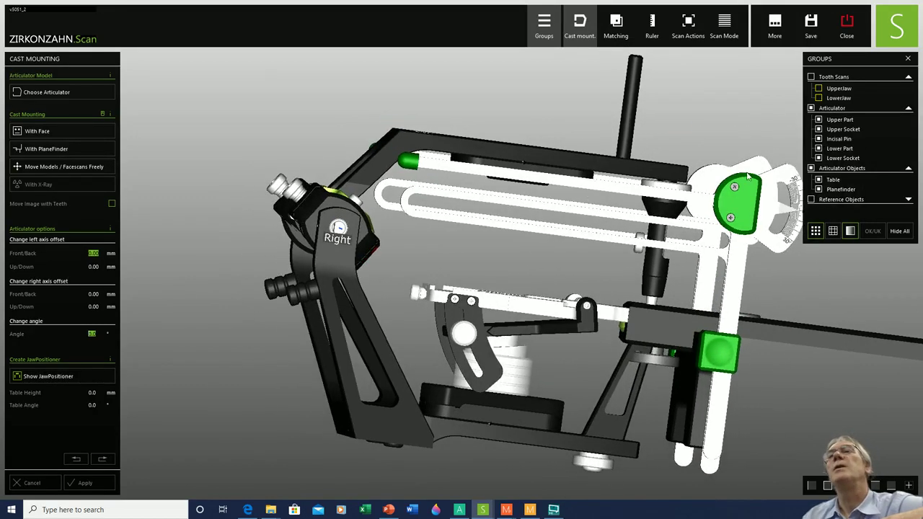
left_click(819, 188)
left_click(819, 179)
- Show the horizontal, frontal and median reference planes, view them at an angle, and hide all three again
left_click(908, 200)
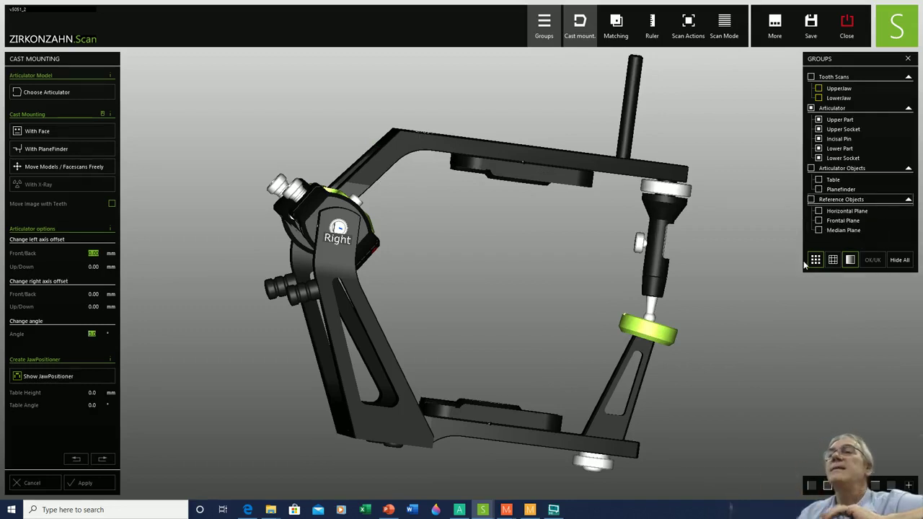
left_click(818, 211)
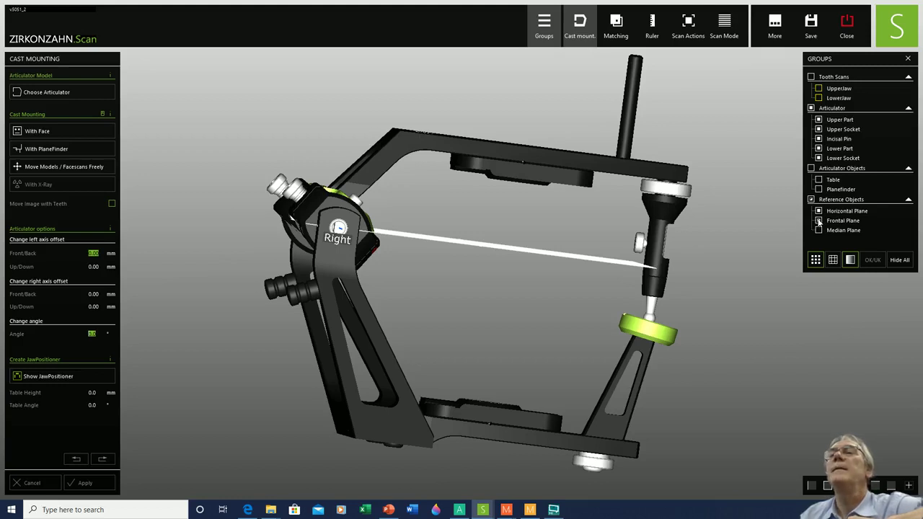
left_click(818, 221)
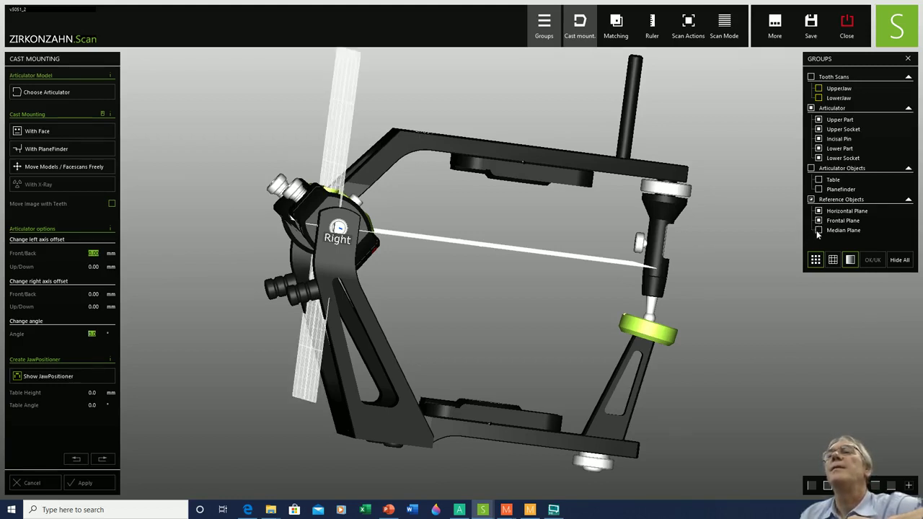
left_click(819, 230)
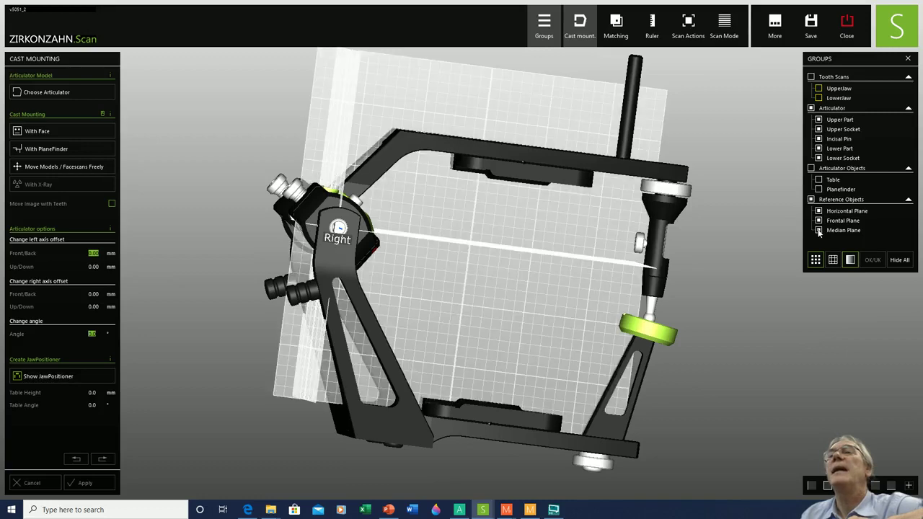
right_click_drag(764, 253, 709, 246)
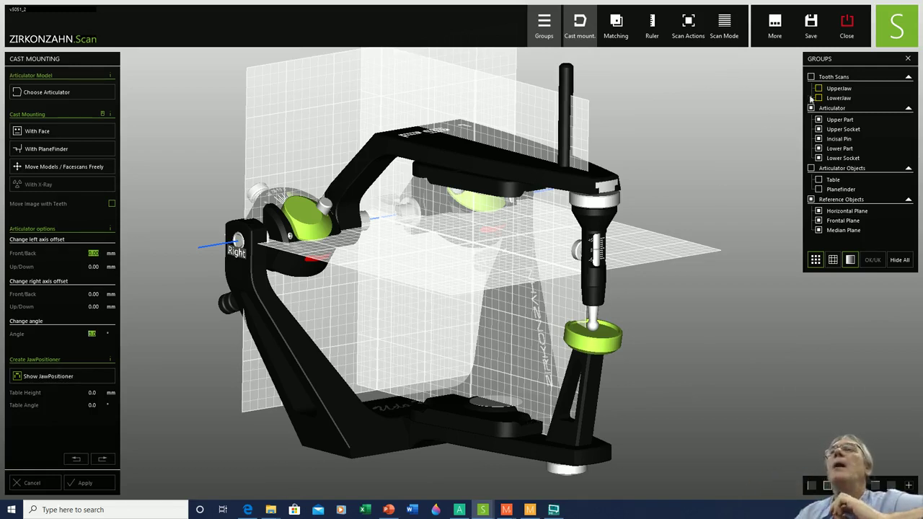
left_click(812, 200)
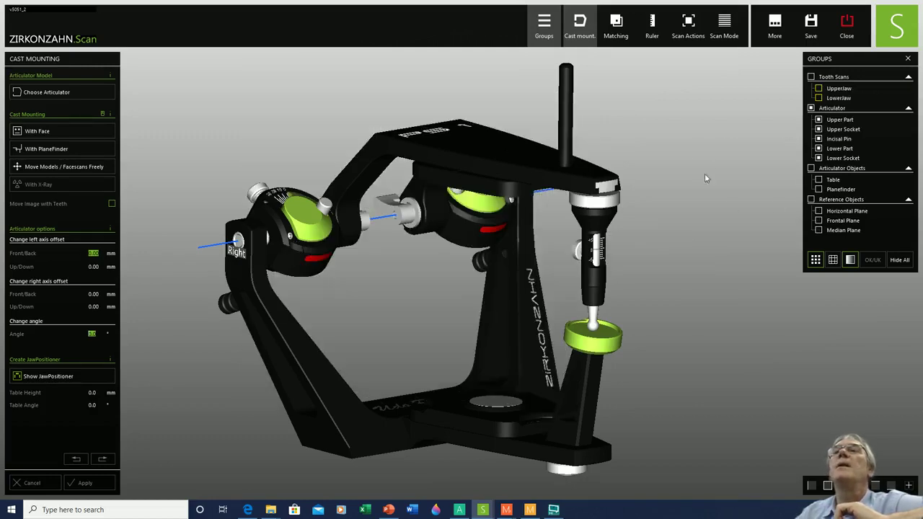
- Open the scan matching tools and leave the active matching mode without matching any scans
right_click_drag(705, 173, 726, 150)
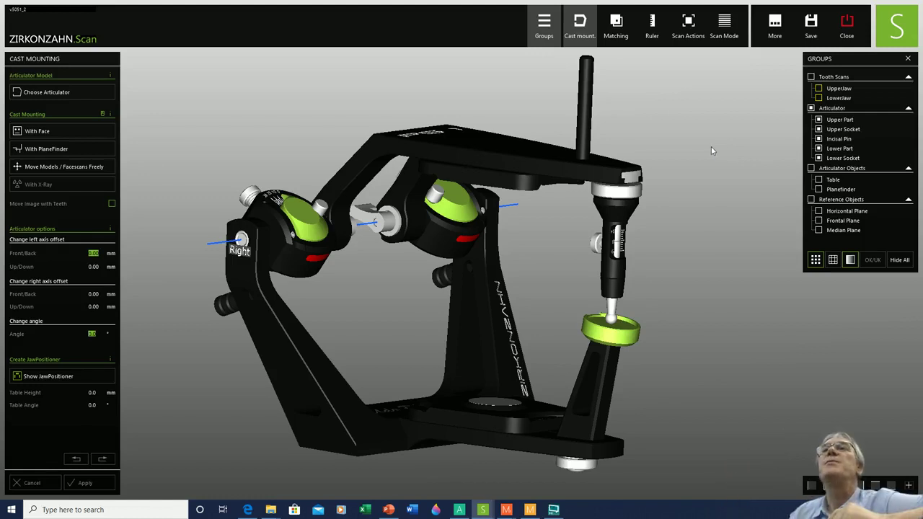
scroll(701, 145, "down", 3)
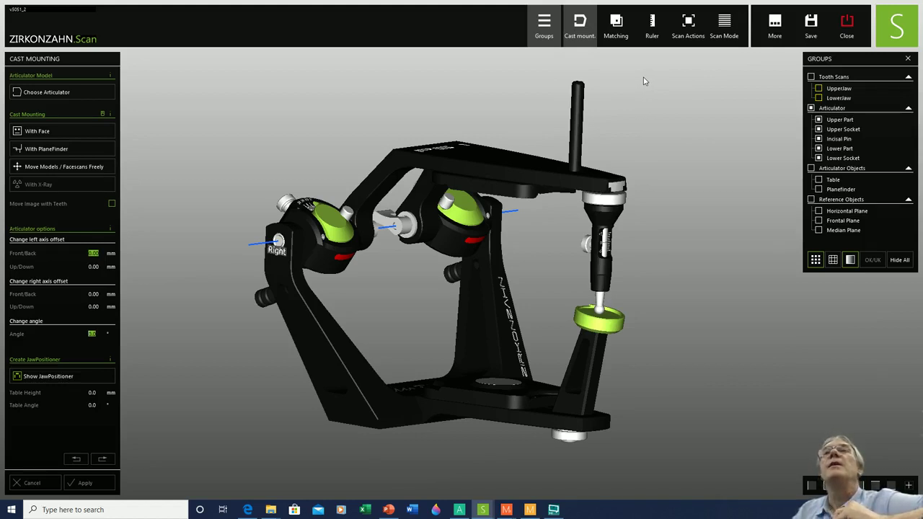
left_click(544, 24)
left_click(545, 24)
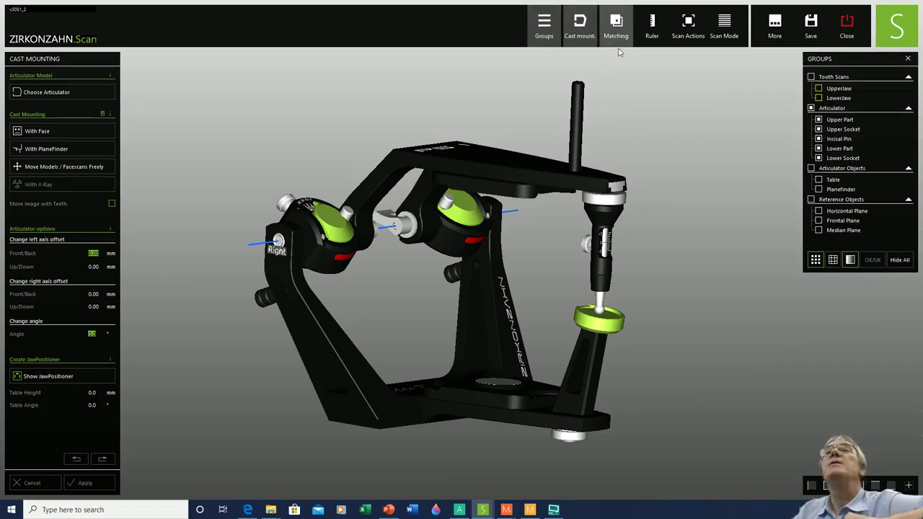
left_click(617, 25)
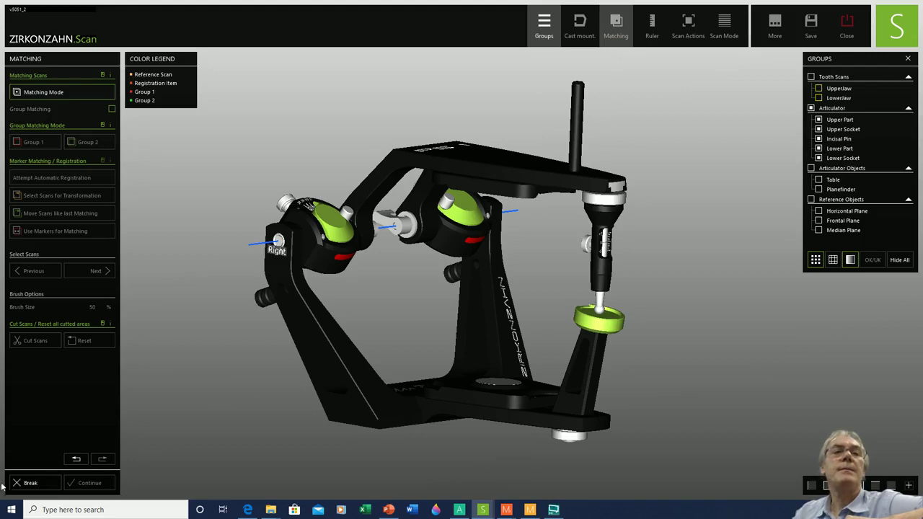
left_click(29, 485)
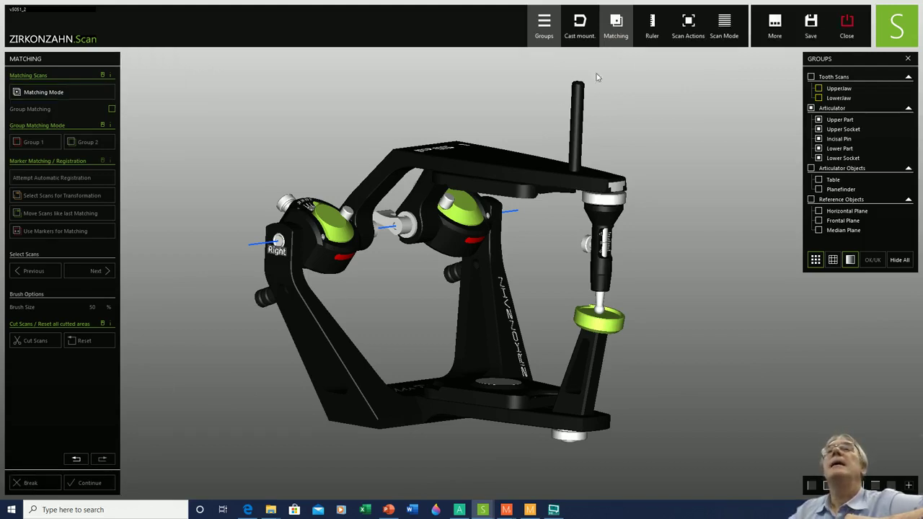
- Return to scan mode, view the articulator from the front, show the upper jaw scan and hide the whole articulator
mouse_move(687, 43)
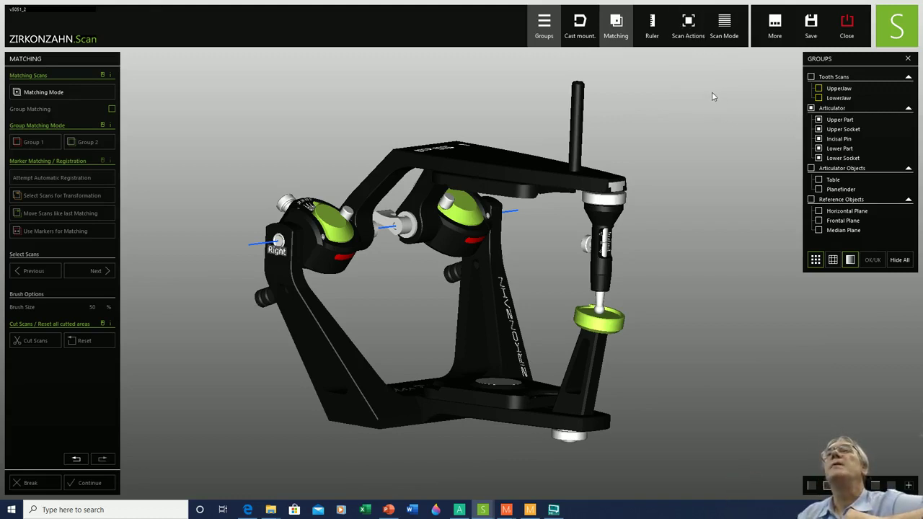
left_click(724, 26)
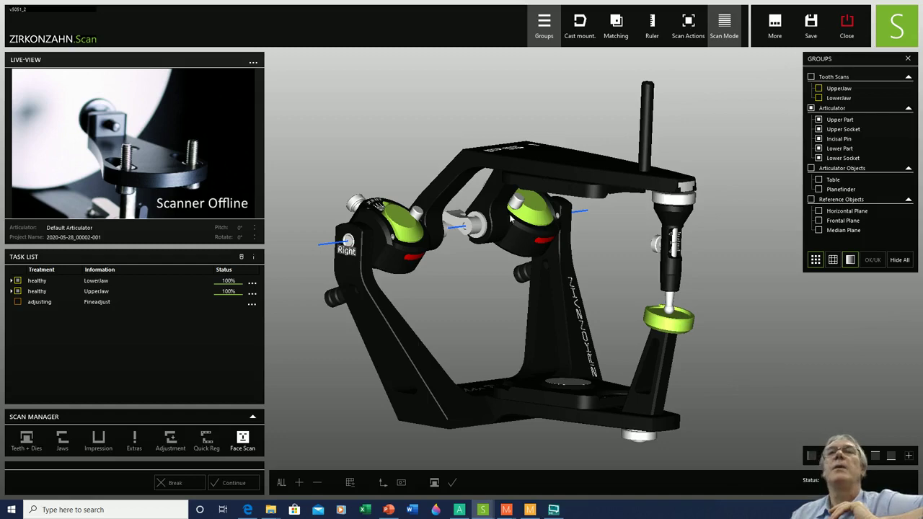
scroll(499, 264, "down", 6)
right_click_drag(499, 264, 430, 264)
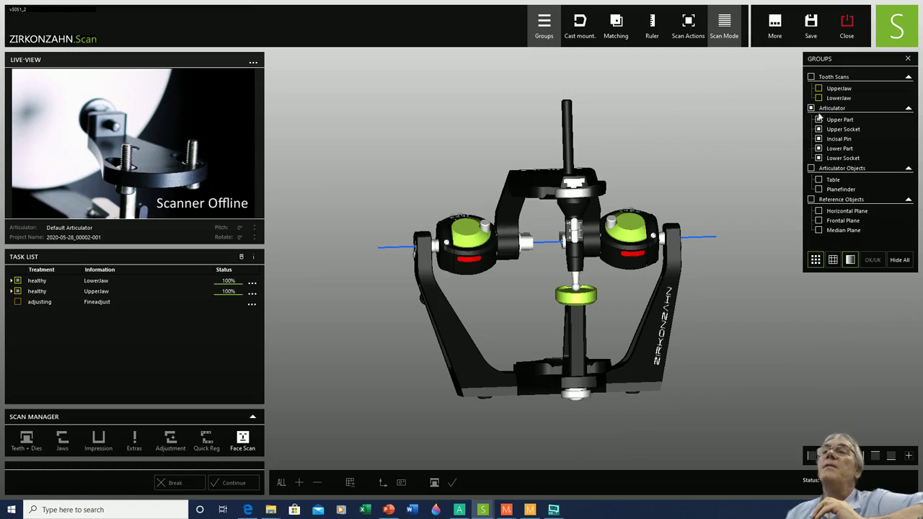
left_click(819, 88)
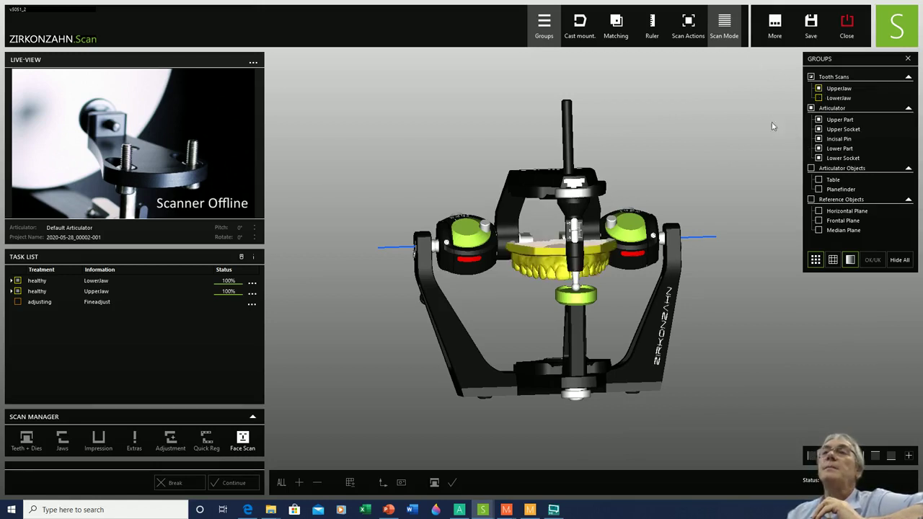
left_click(810, 108)
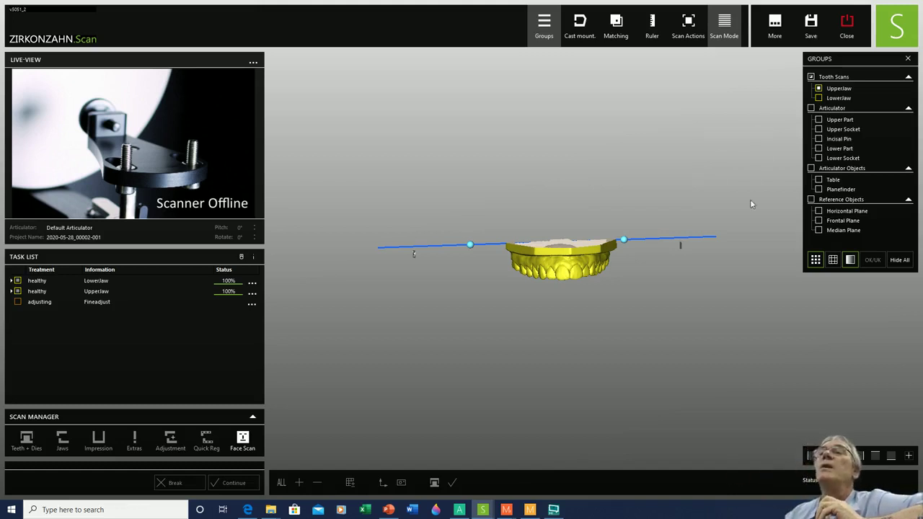
- Show the median reference plane and view the upper jaw scan from its occlusal side
left_click(819, 230)
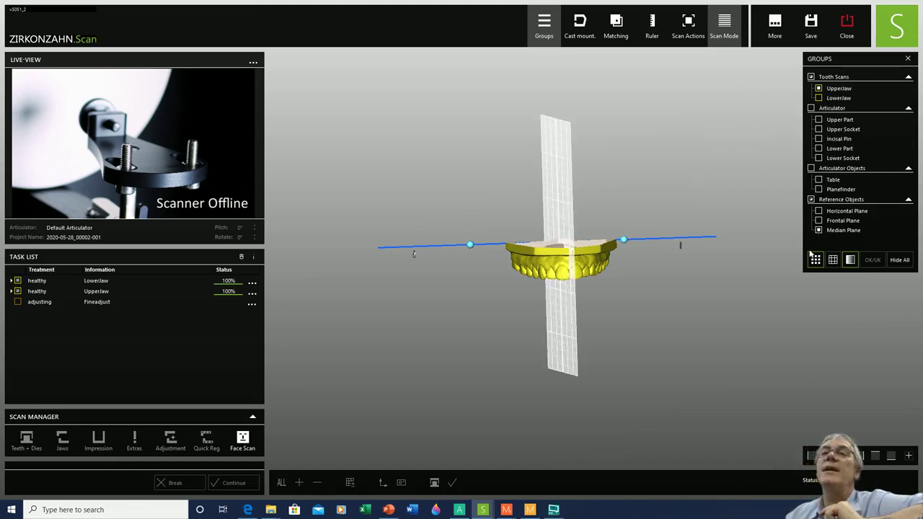
left_click(893, 457)
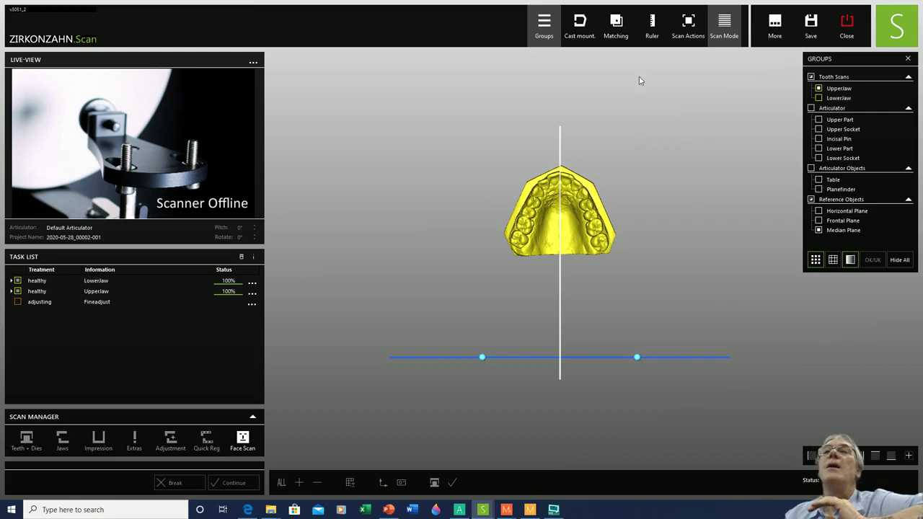
- Start free model movement in cast mounting and shift the upper jaw scan slightly sideways relative to the median plane
left_click(579, 29)
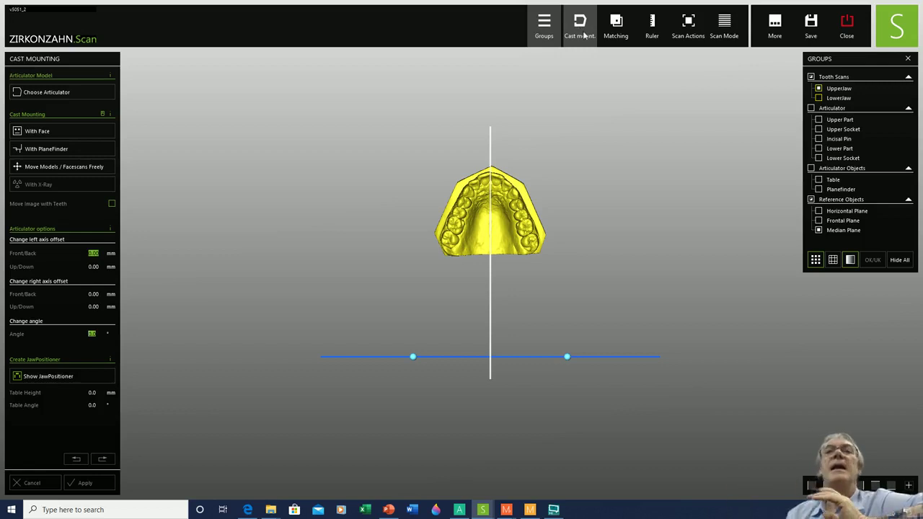
left_click(45, 168)
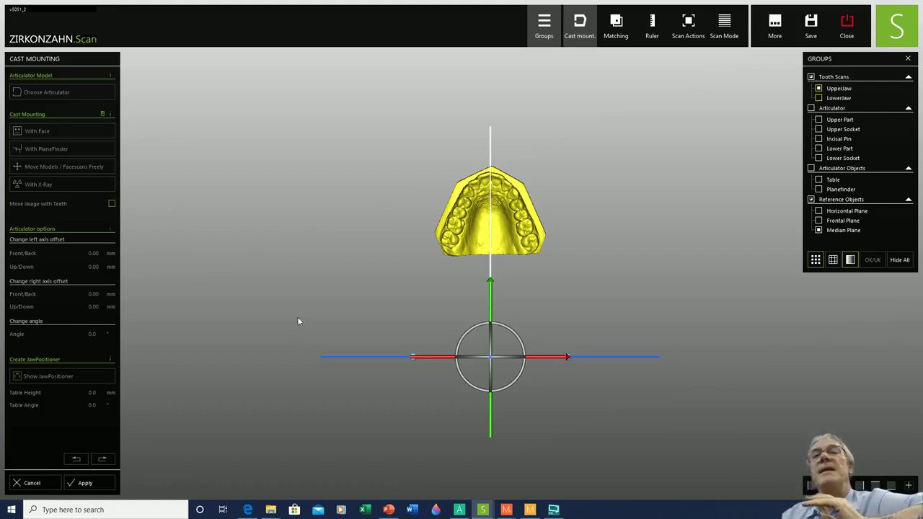
left_click_drag(546, 358, 539, 357)
mouse_move(527, 378)
right_mouse_down()
mouse_move(551, 392)
mouse_move(528, 377)
right_mouse_up()
mouse_move(579, 301)
right_mouse_down()
mouse_move(559, 350)
mouse_move(578, 292)
mouse_move(555, 304)
mouse_move(563, 301)
right_mouse_up()
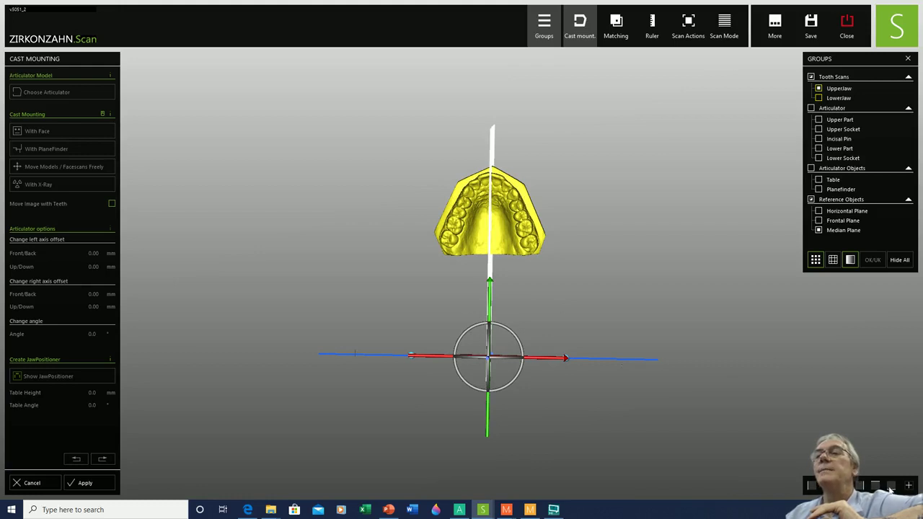
scroll(598, 289, "up", 3)
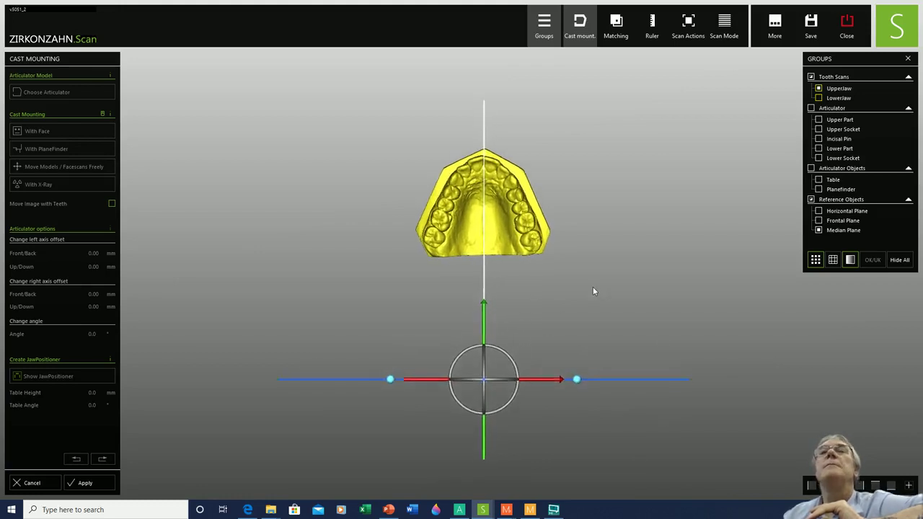
scroll(593, 287, "up", 4)
scroll(594, 290, "down", 3)
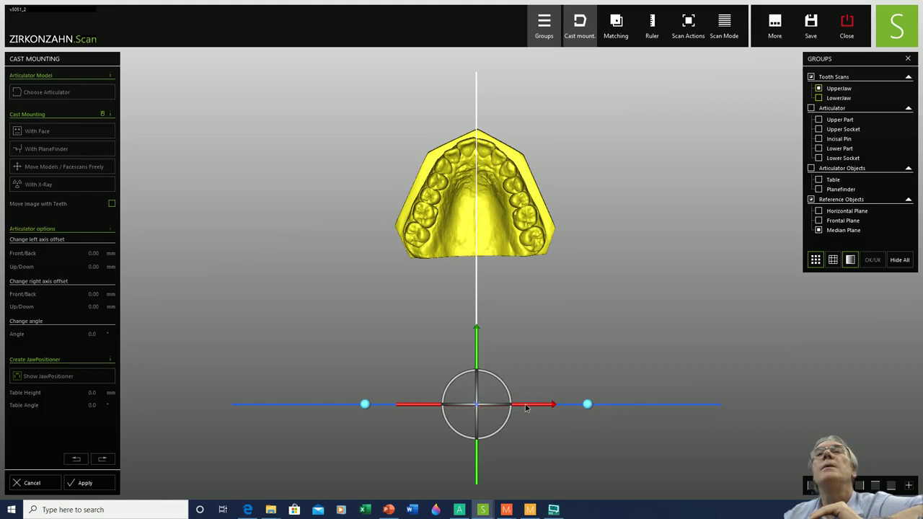
left_click_drag(526, 409, 528, 408)
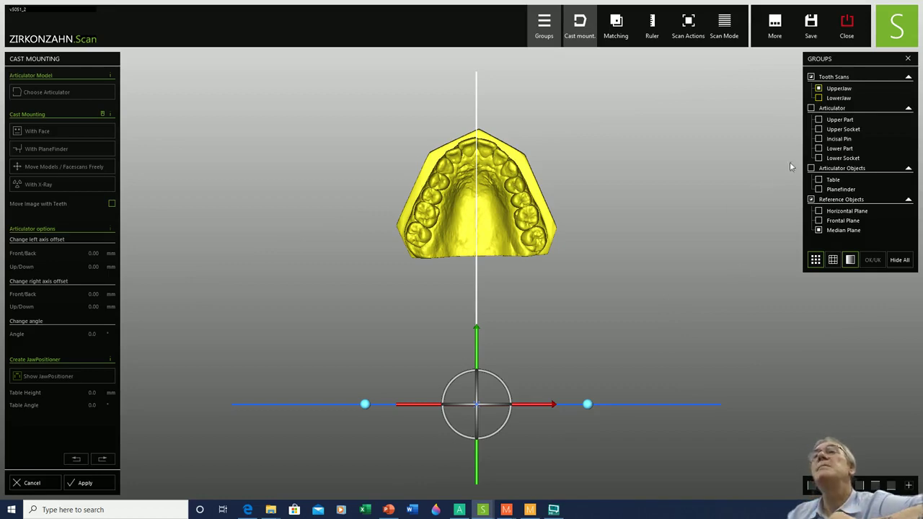
- Show the whole articulator and the PlaneFinder around the upper jaw scan and view them from the side
left_click(811, 108)
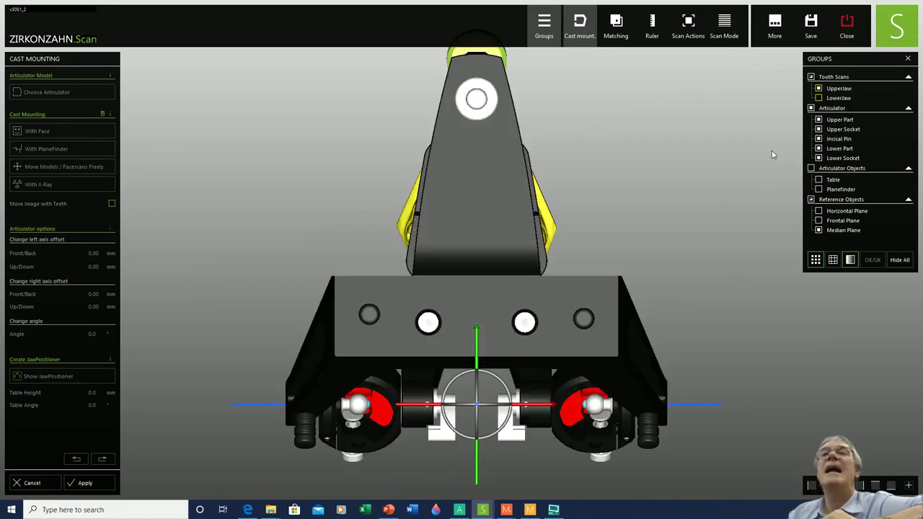
right_click_drag(498, 282, 541, 335)
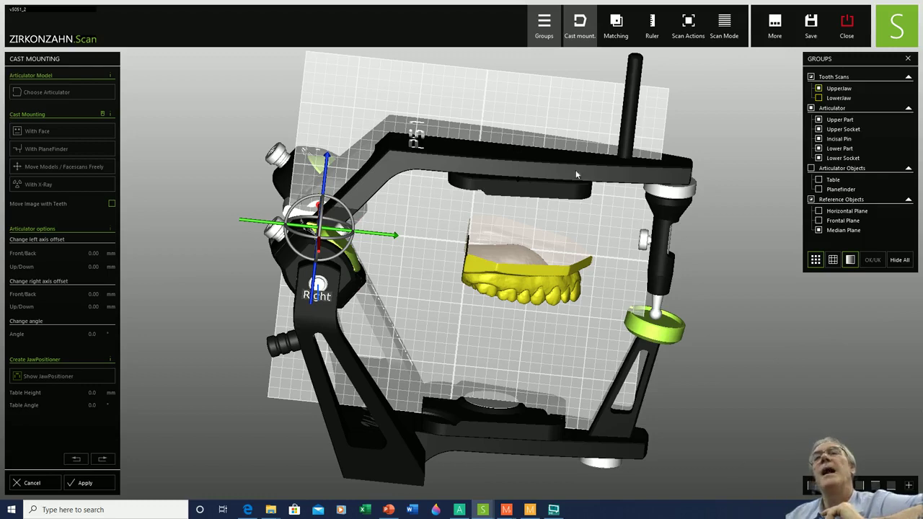
right_click_drag(667, 235, 679, 238)
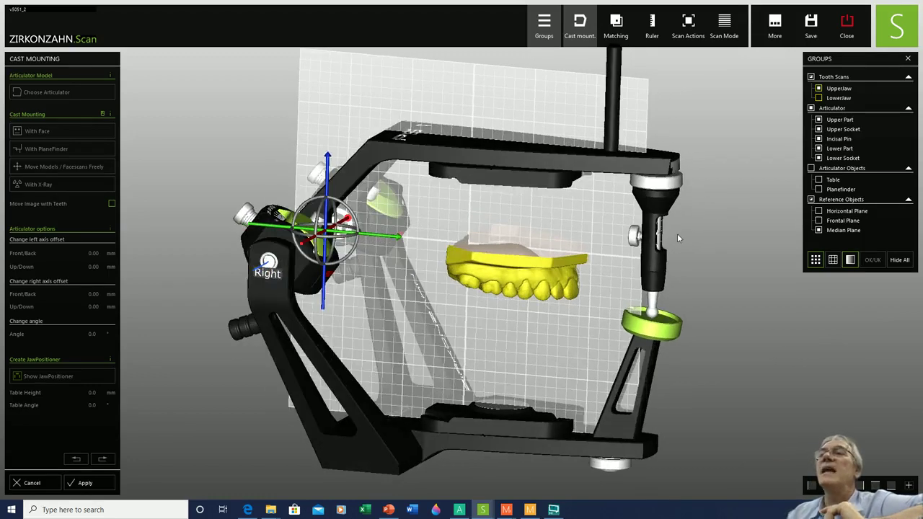
left_click(819, 189)
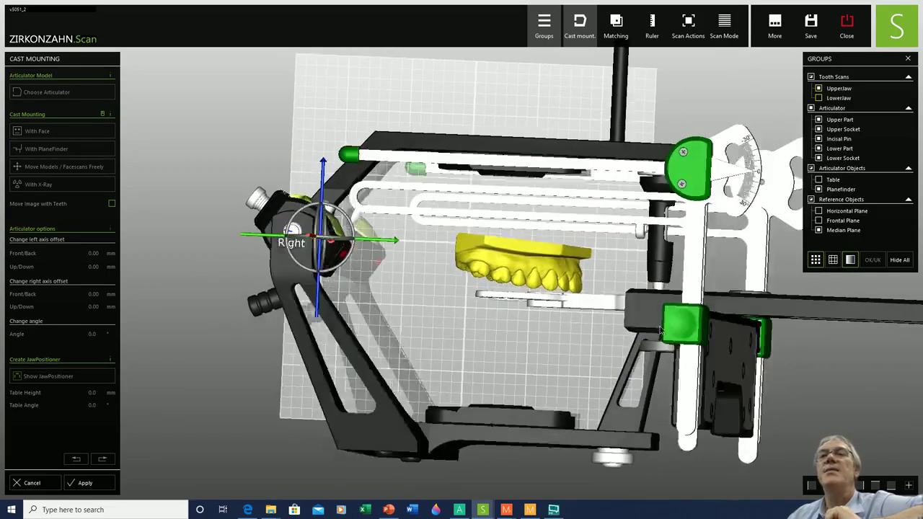
right_click_drag(660, 327, 663, 327)
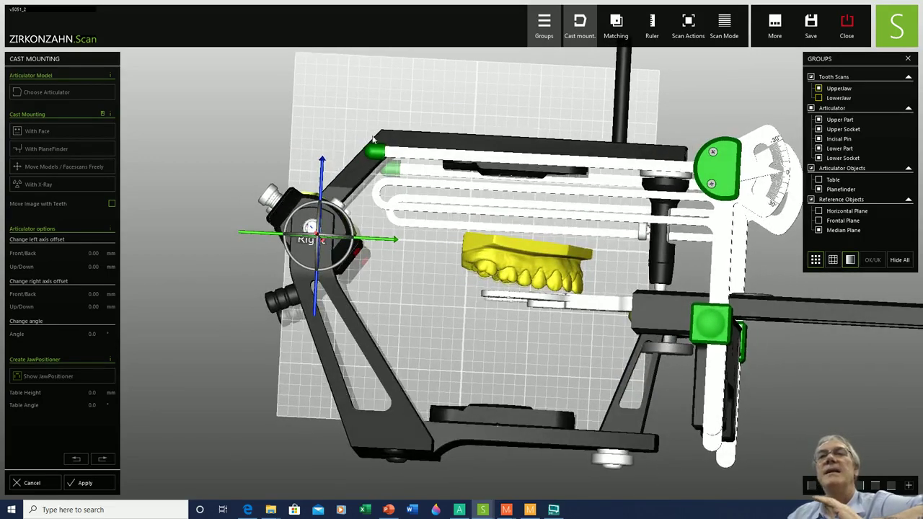
mouse_move(327, 296)
right_mouse_down()
mouse_move(366, 328)
mouse_move(333, 296)
right_mouse_up()
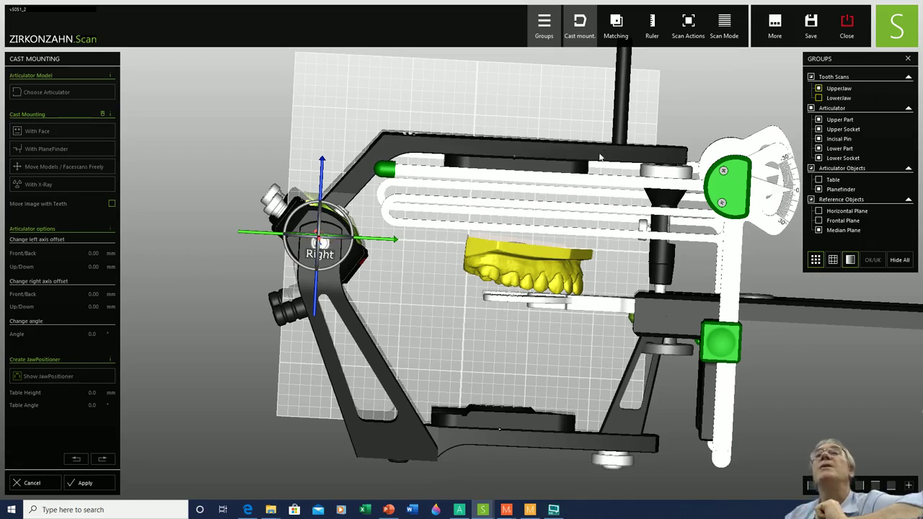
- Measure the axis offset of an upper posterior tooth with the ruler, then close the measurement
left_click(652, 25)
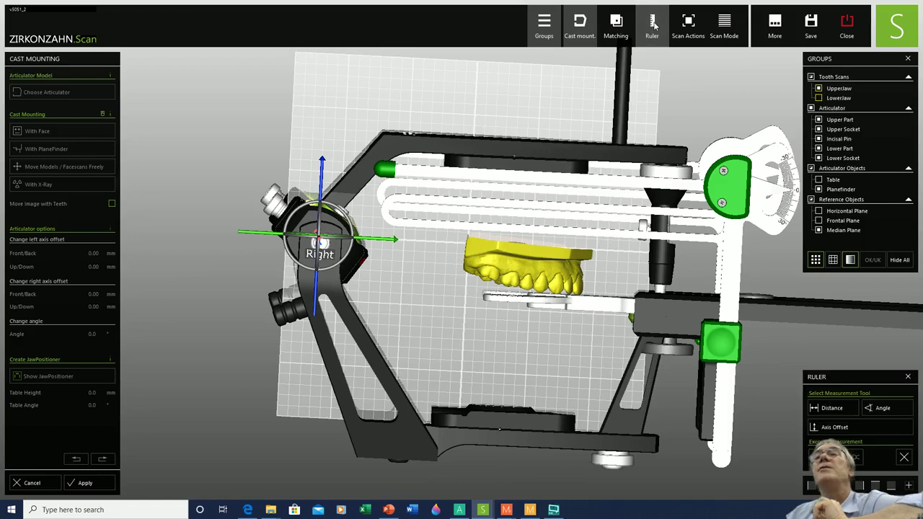
left_click(837, 428)
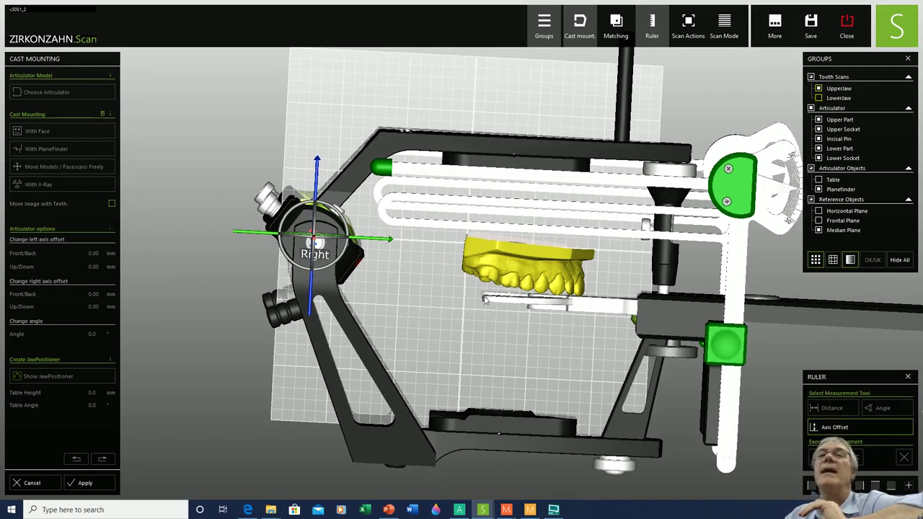
left_click(511, 282)
left_click(512, 287)
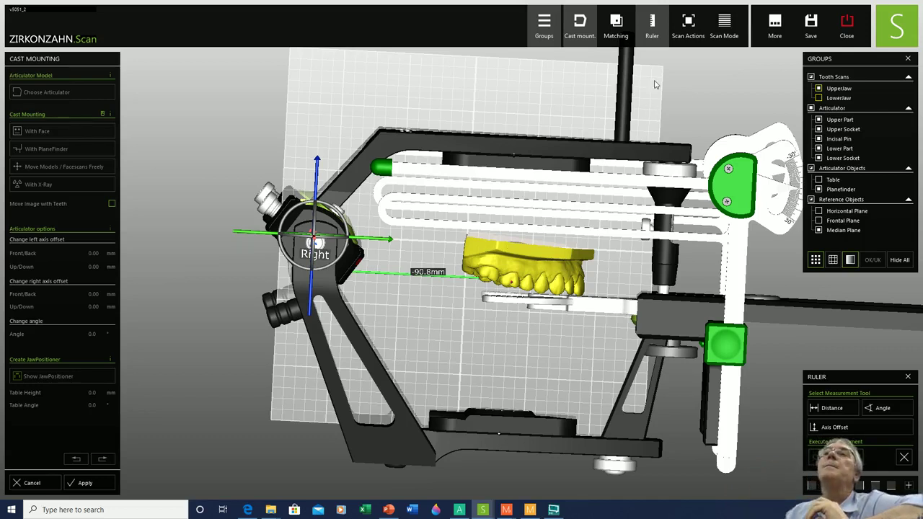
left_click(651, 29)
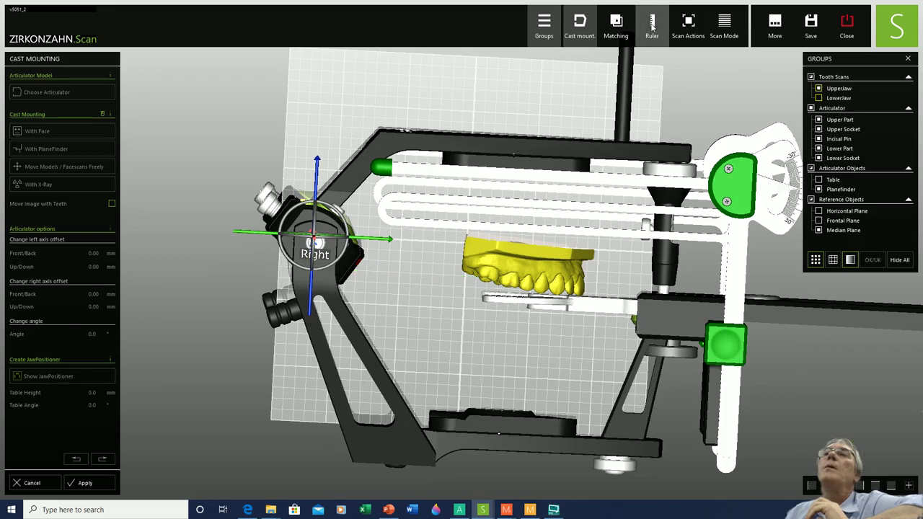
- Open the reference object creation and add a Plaster plane with the 7.0-8.0 option
left_click(689, 33)
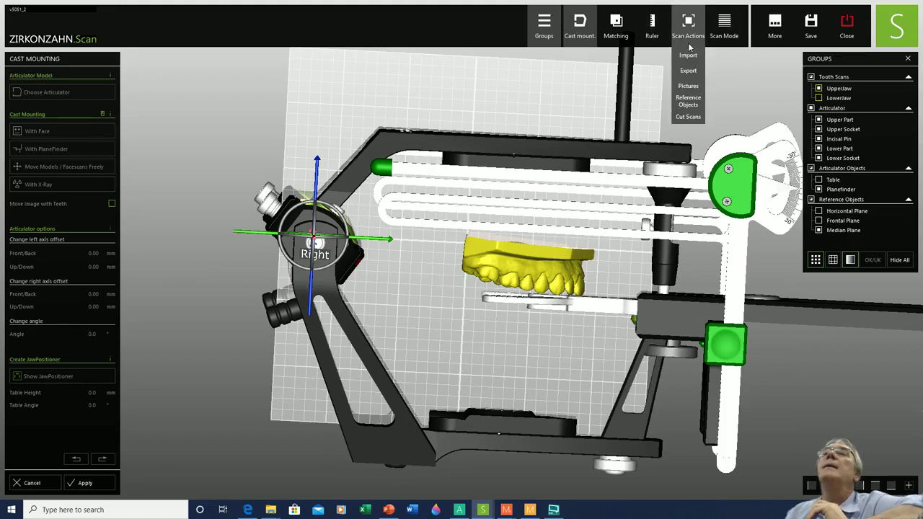
left_click(689, 103)
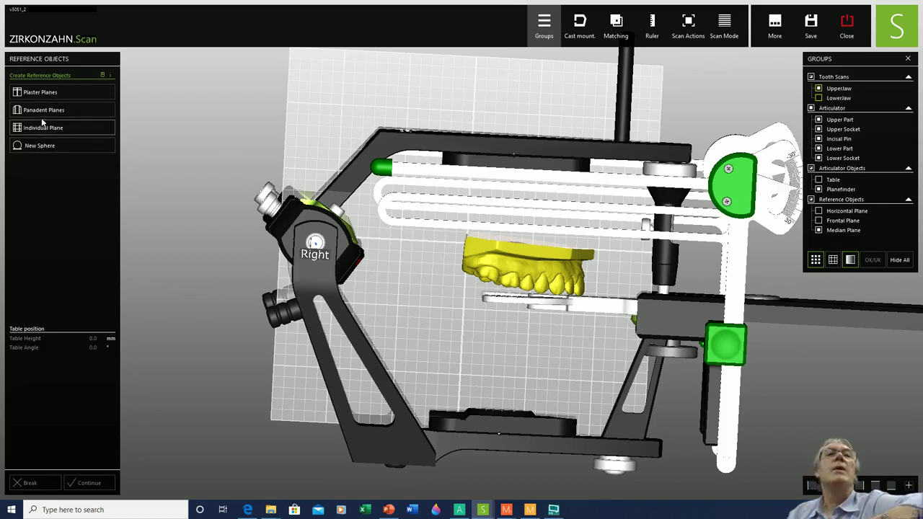
left_click(50, 95)
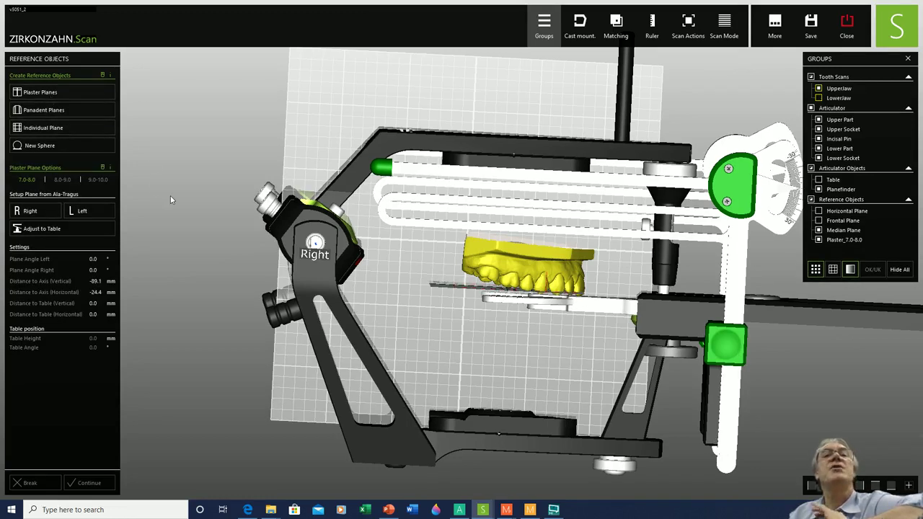
- Hide the median plane and view the Plaster plane and upper jaw straight from the side
right_click_drag(549, 340, 550, 347)
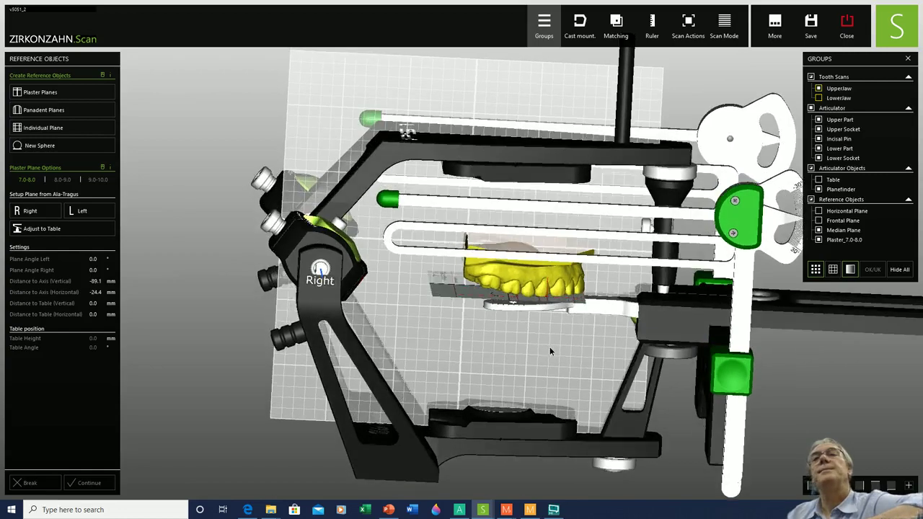
middle_click(457, 345)
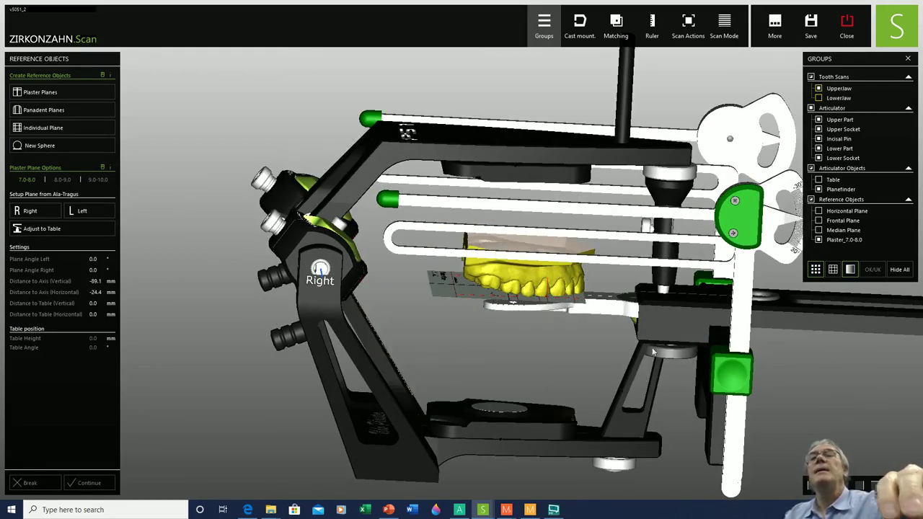
mouse_move(542, 364)
right_mouse_down()
mouse_move(539, 330)
mouse_move(537, 358)
right_mouse_up()
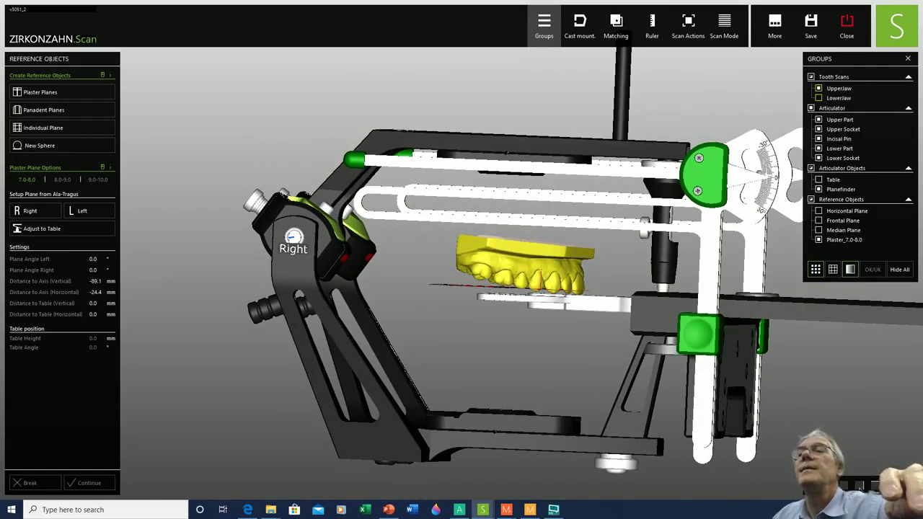
left_click(860, 489)
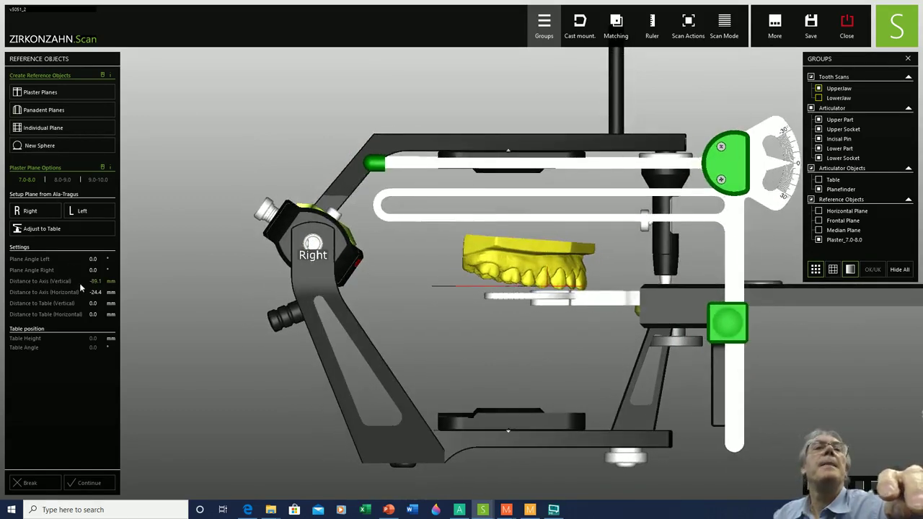
- Set the Plaster plane's horizontal distance to axis to -26.4 mm
scroll(81, 289, "down", 1)
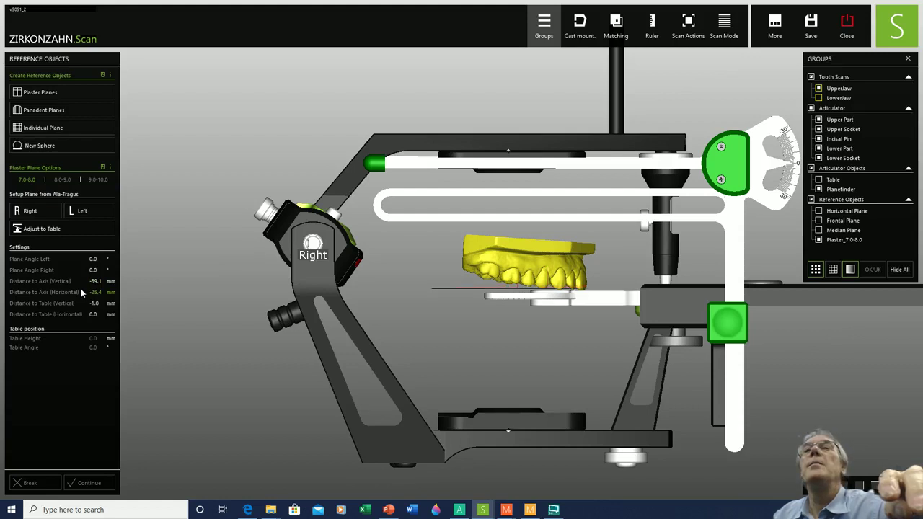
scroll(81, 289, "up", 1)
scroll(81, 289, "up", 1)
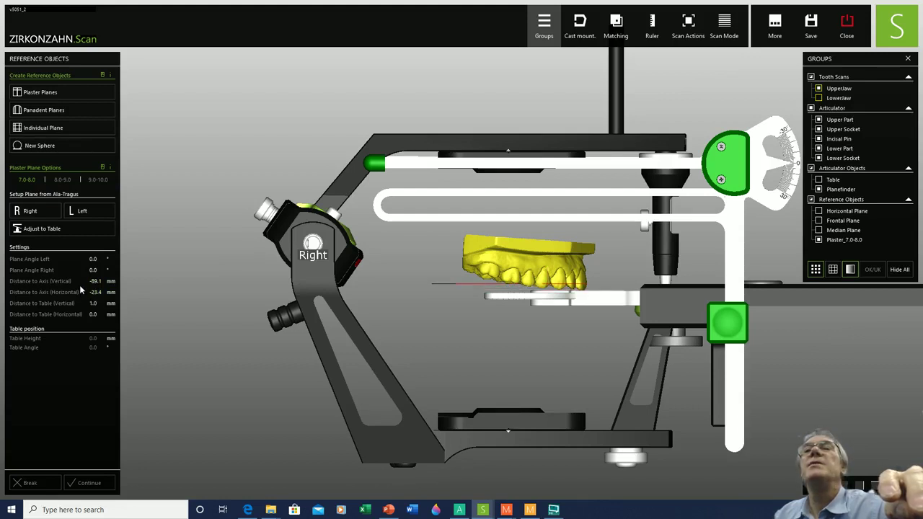
scroll(82, 291, "down", 1)
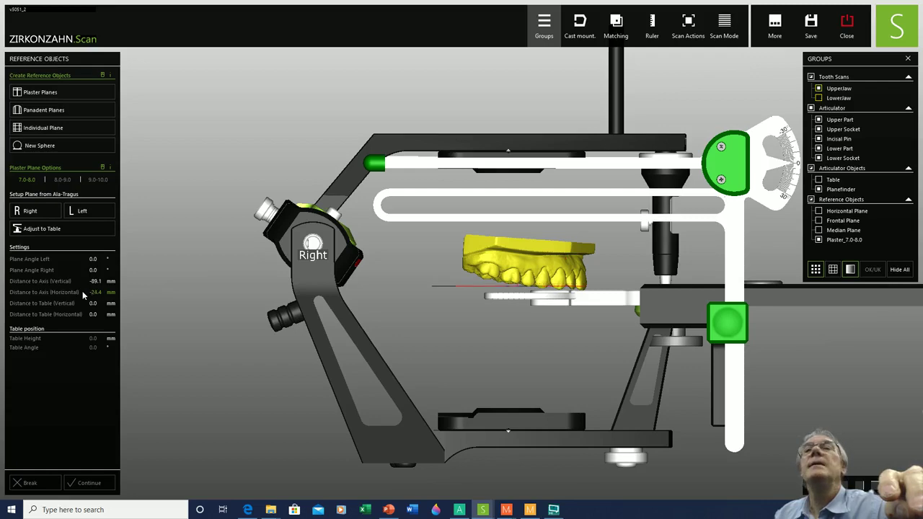
scroll(83, 290, "down", 1)
scroll(82, 291, "down", 1)
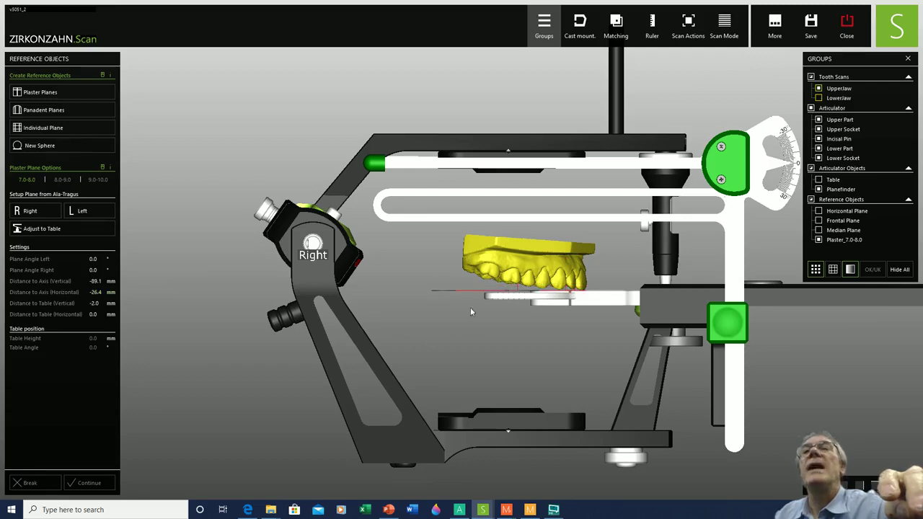
- Examine the lowered Plaster plane beneath the upper jaw from the side, obliquely and from above
mouse_move(478, 304)
right_mouse_down()
mouse_move(476, 326)
mouse_move(475, 289)
mouse_move(470, 303)
right_mouse_up()
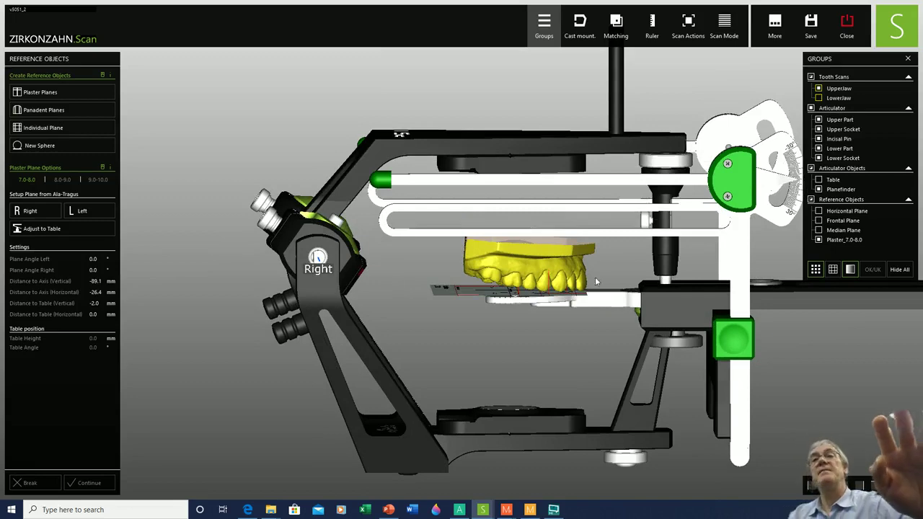
scroll(546, 401, "down", 1)
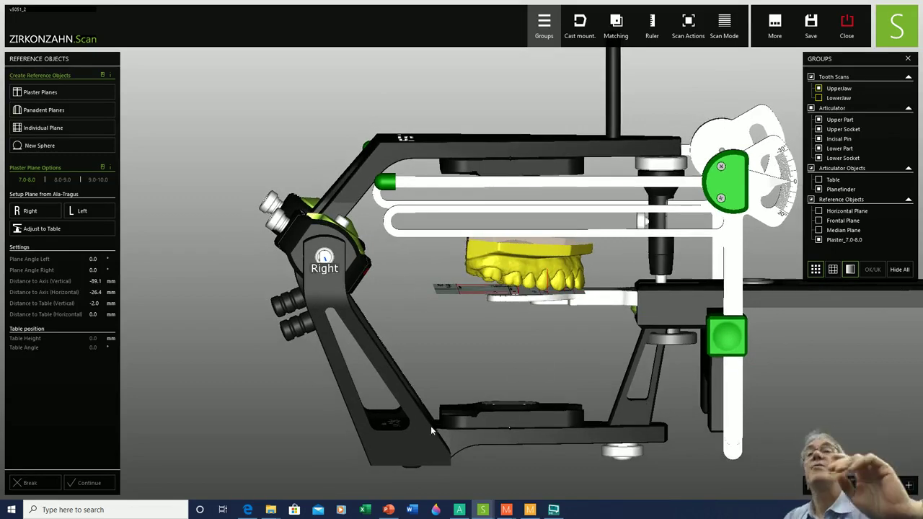
right_click_drag(493, 349, 482, 347)
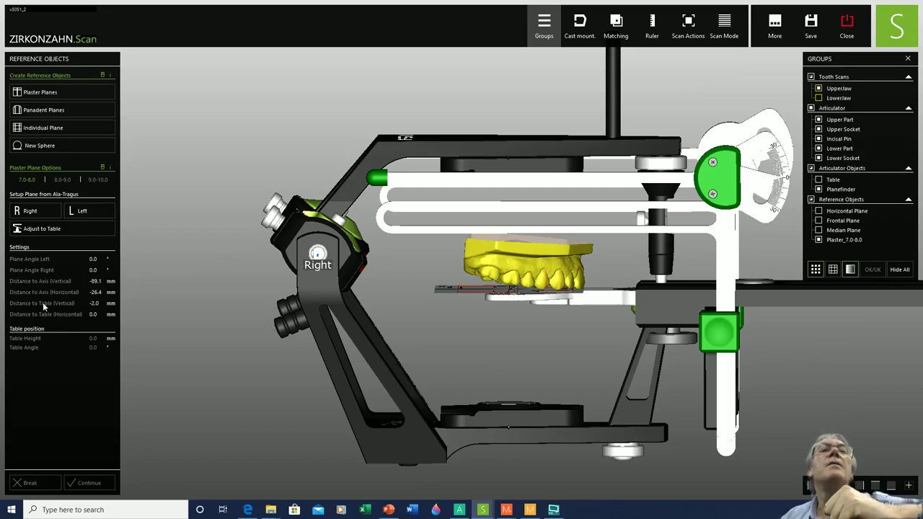
right_click_drag(568, 322, 538, 371)
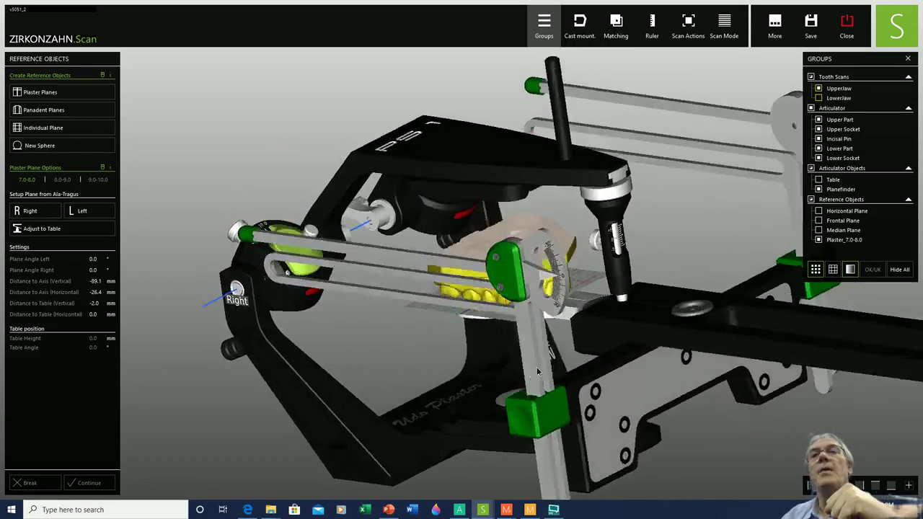
middle_click_drag(538, 371, 579, 395)
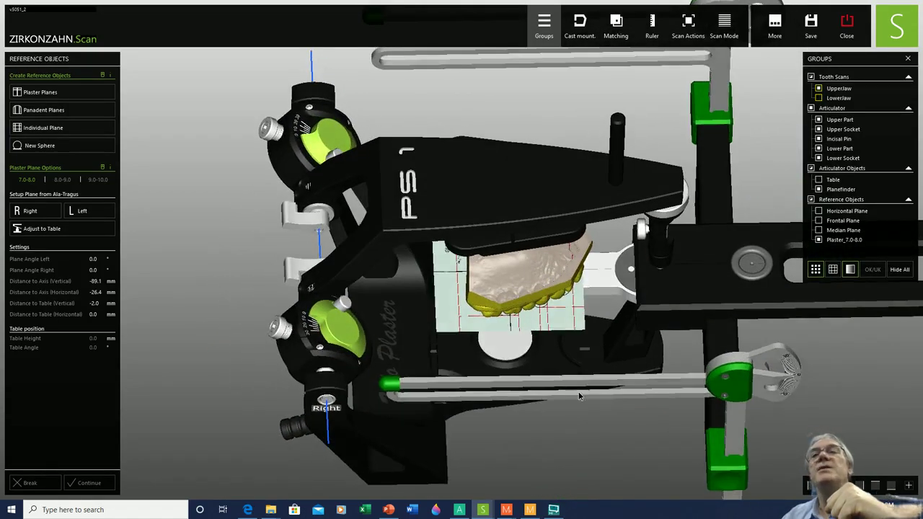
right_click_drag(579, 396, 519, 380)
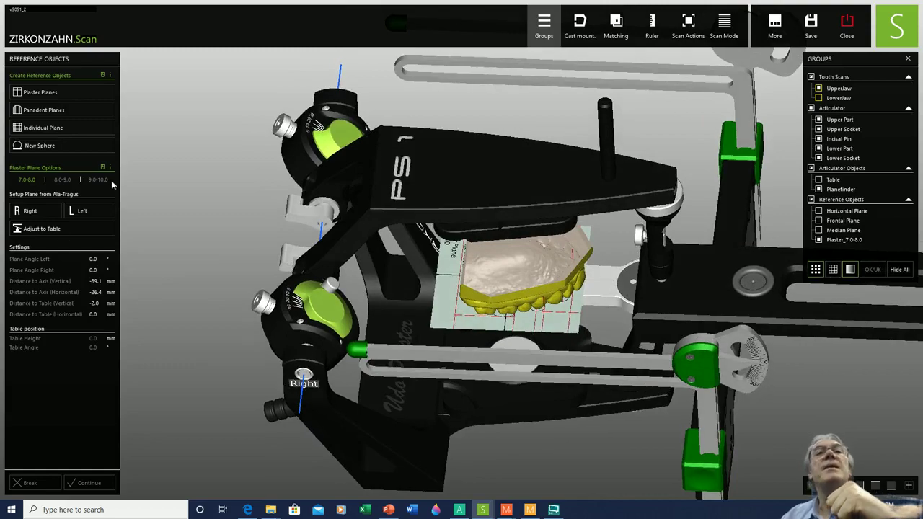
- Switch the Plaster plane to the 9.0-10.0 option and set its vertical distance to axis to -90.1 mm
middle_click_drag(468, 301, 548, 303)
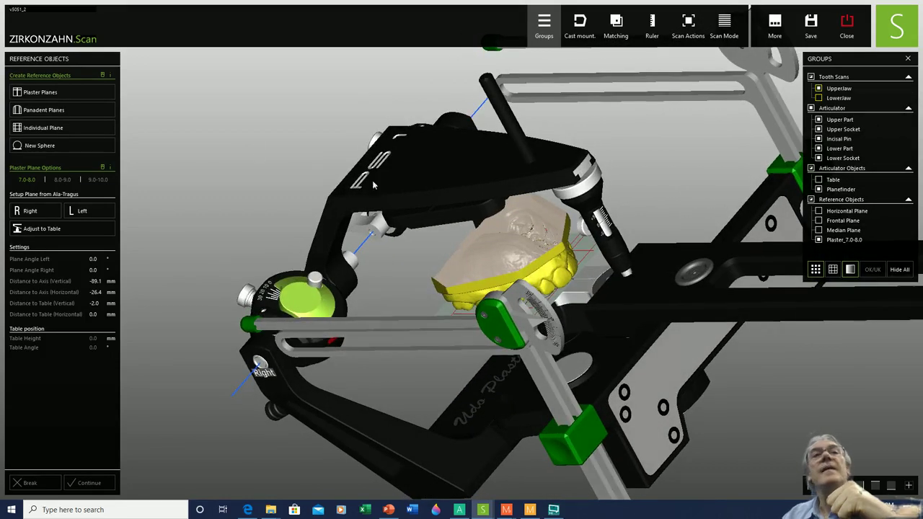
left_click(95, 181)
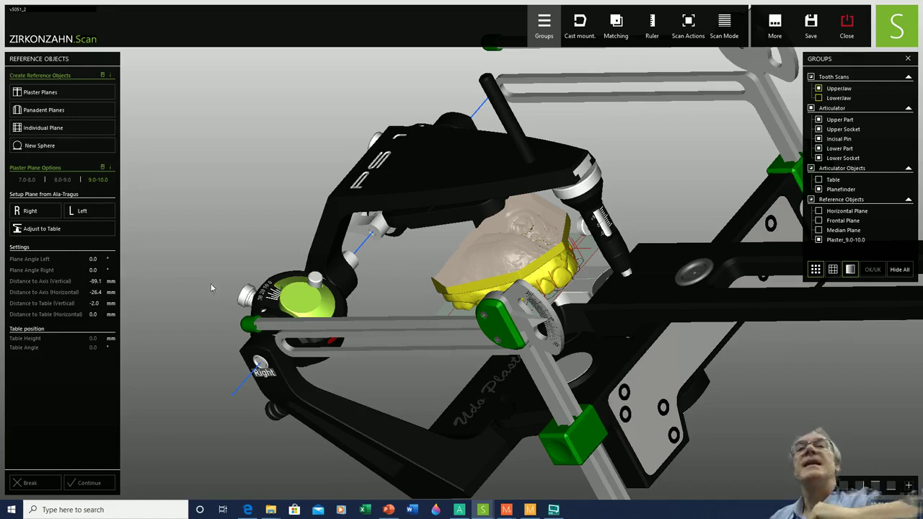
mouse_move(370, 337)
middle_mouse_down()
mouse_move(394, 348)
mouse_move(387, 343)
middle_mouse_up()
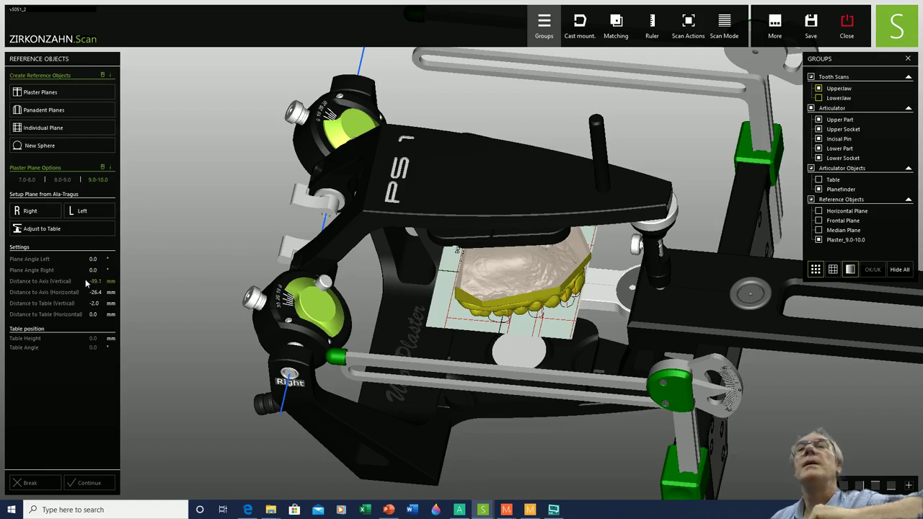
scroll(86, 279, "down", 1)
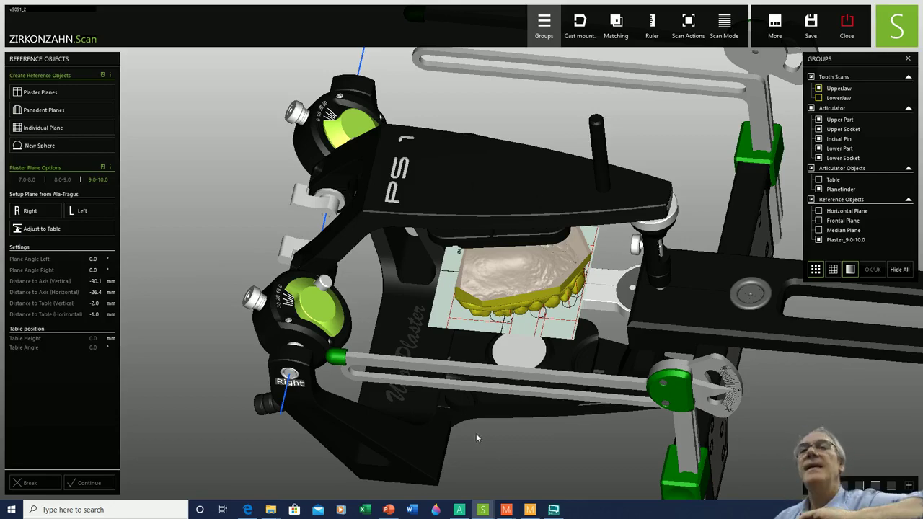
- View the articulator from the right side and set the Plaster plane's left plane angle to 3.4°
right_click_drag(477, 423, 485, 406)
right_click_drag(484, 419, 484, 380)
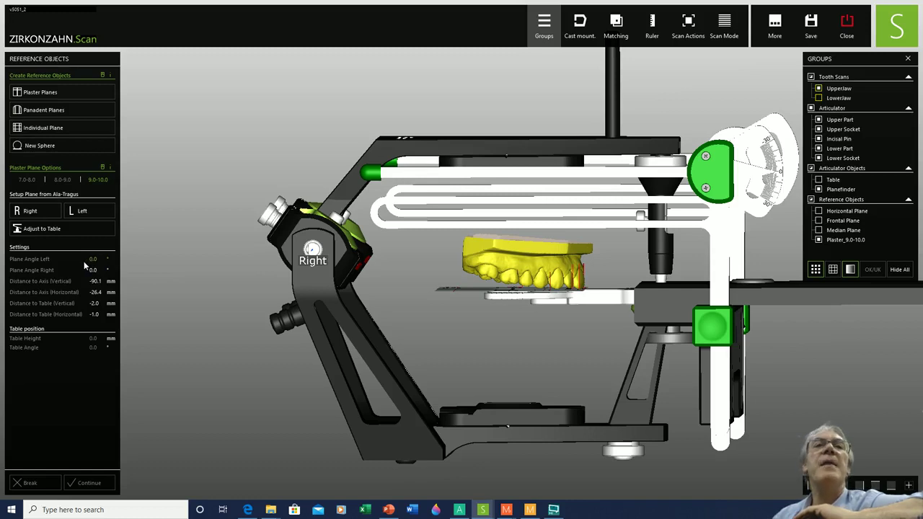
scroll(86, 260, "up", 7)
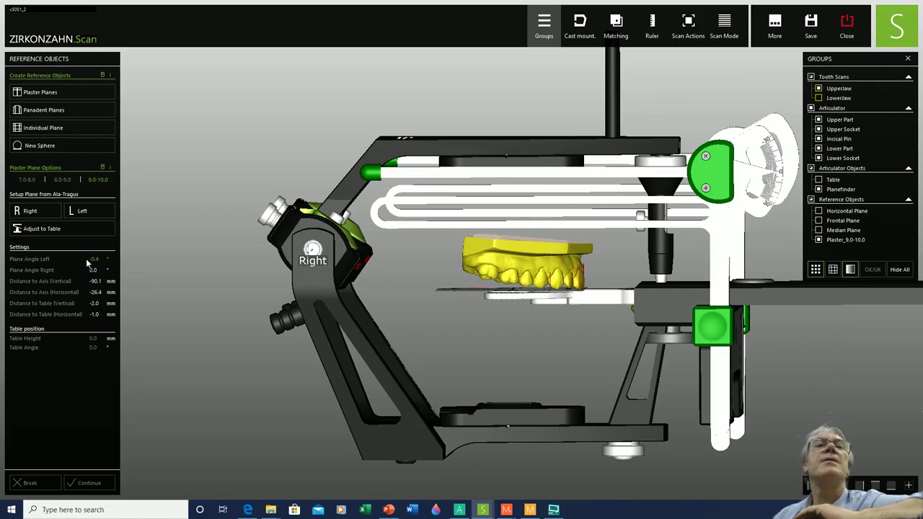
scroll(86, 261, "up", 6)
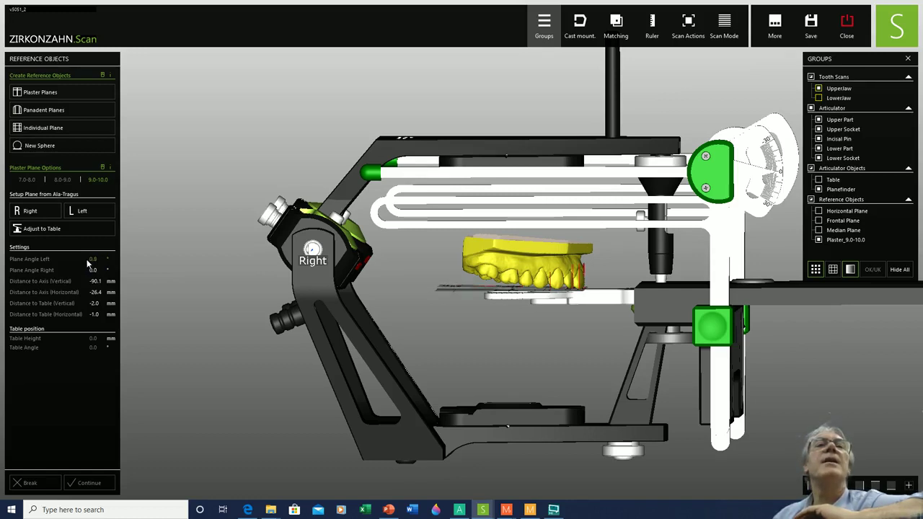
scroll(86, 264, "up", 20)
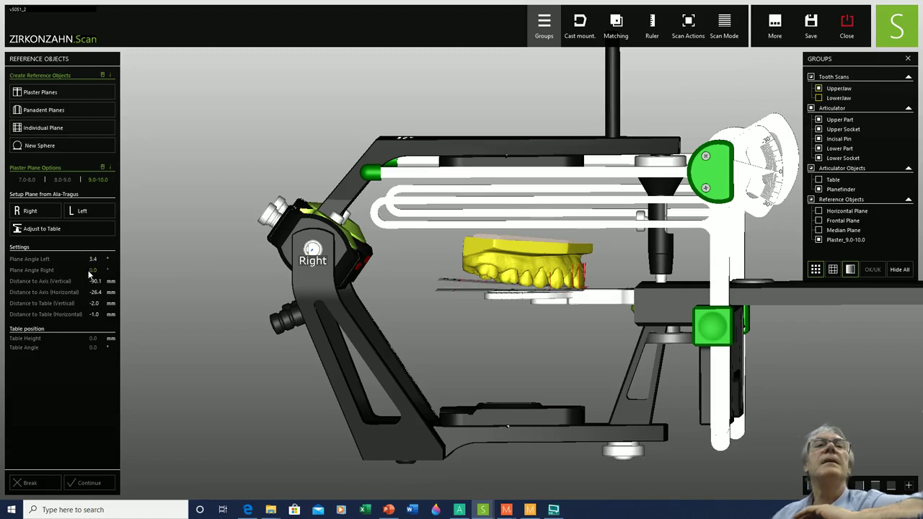
- Set the Plaster plane's right plane angle to 5.5°
scroll(90, 272, "up", 10)
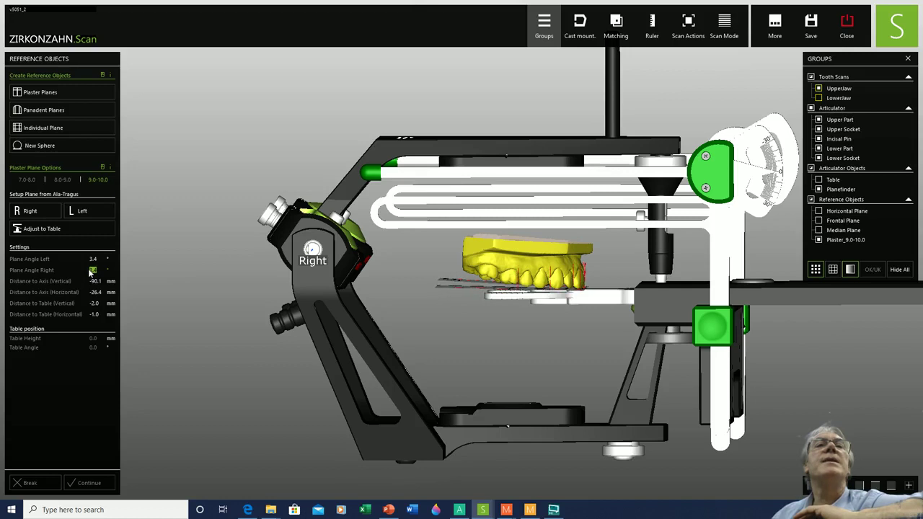
scroll(91, 271, "up", 3)
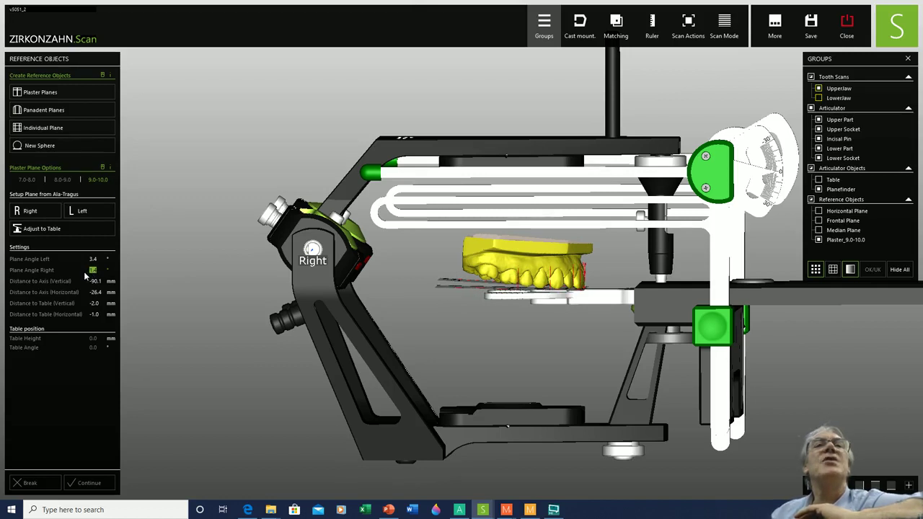
scroll(87, 274, "up", 15)
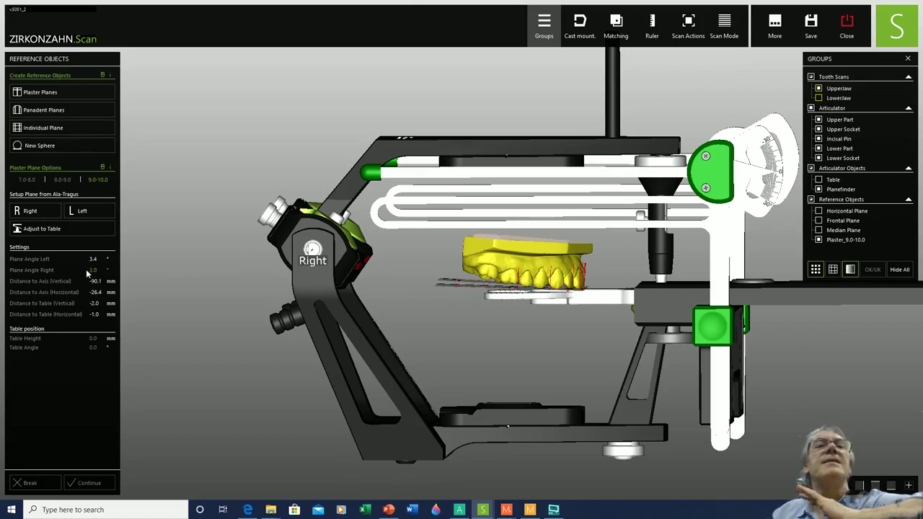
scroll(88, 273, "up", 5)
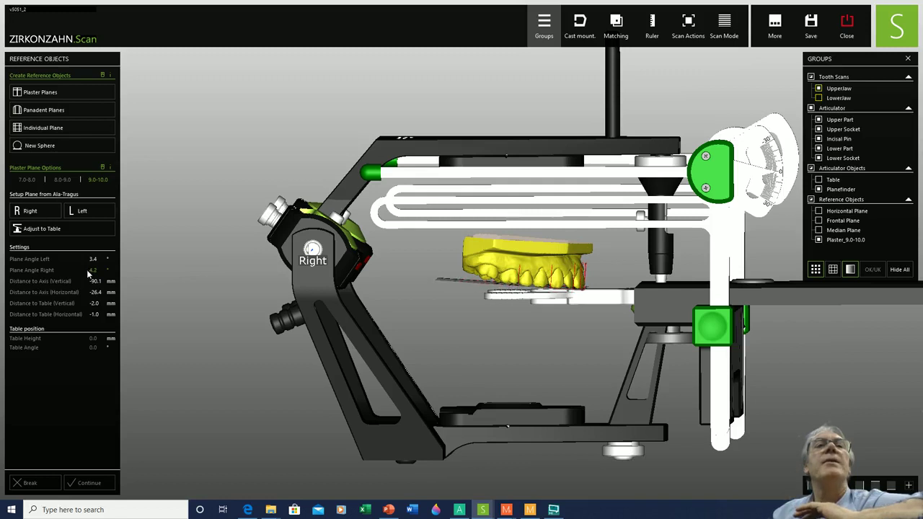
scroll(88, 272, "up", 2)
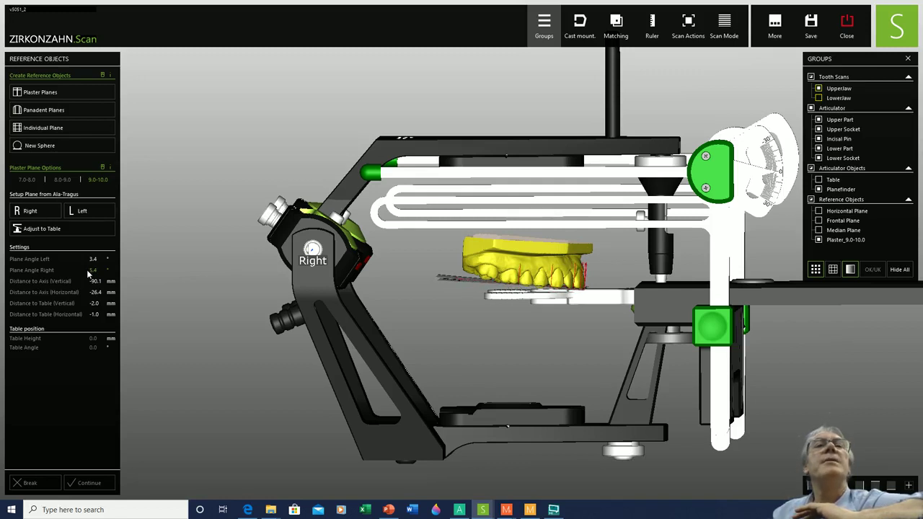
scroll(88, 273, "up", 2)
scroll(88, 272, "up", 1)
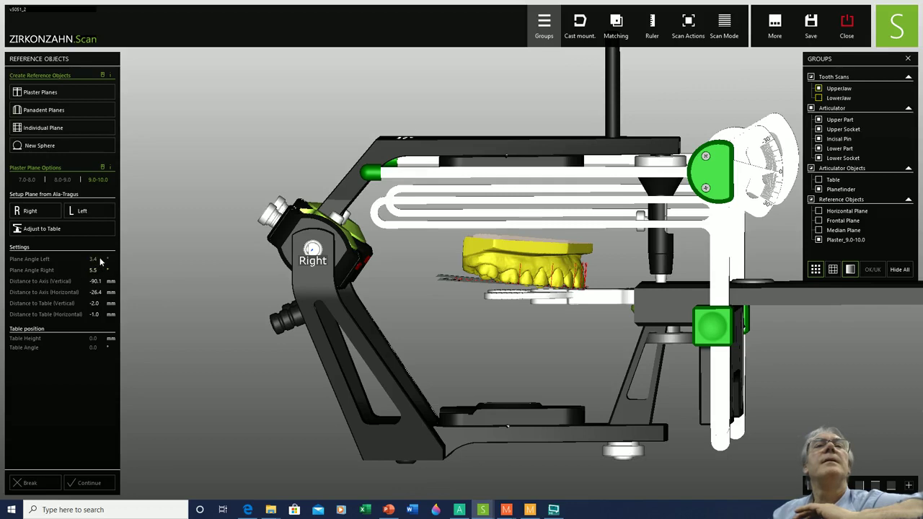
- Start free model movement in cast mounting, tilt the upper jaw slightly about the hinge axis and raise it to meet the Plaster plane
left_click(101, 262)
right_click_drag(470, 346, 478, 344)
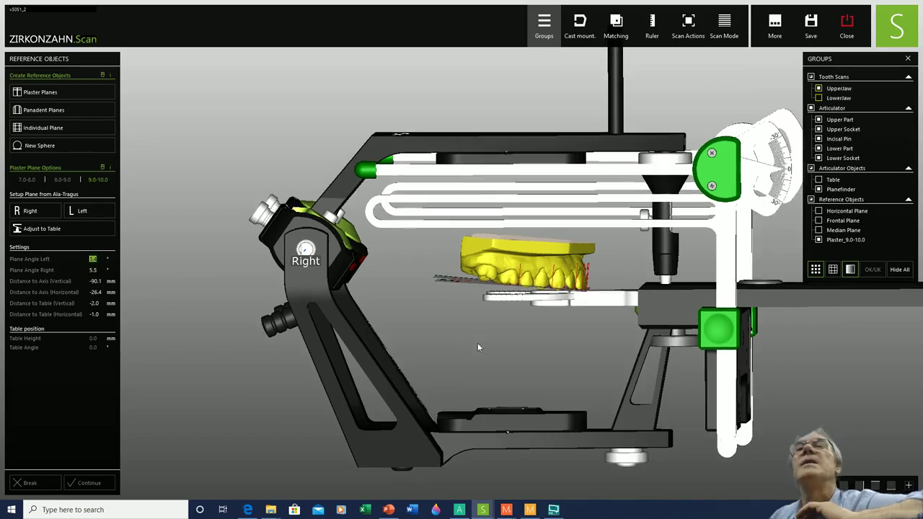
right_click_drag(578, 330, 557, 332)
scroll(574, 325, "up", 5)
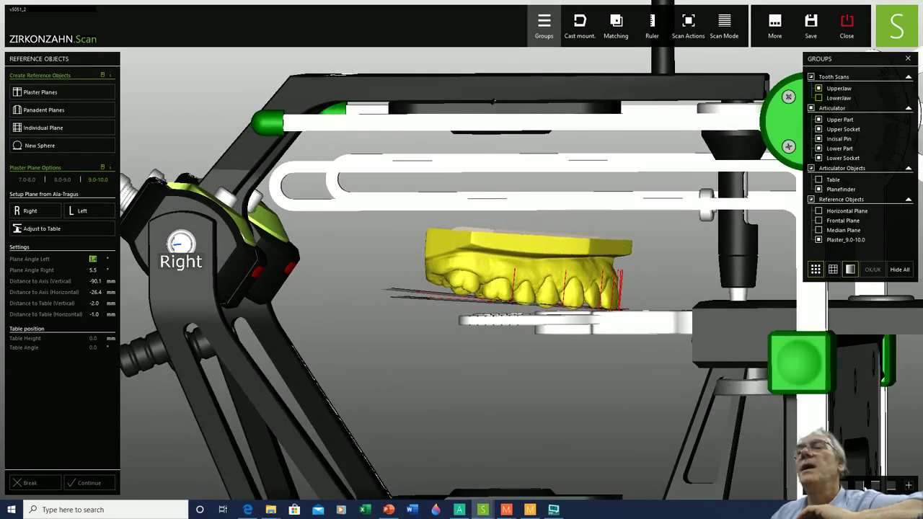
left_click(861, 488)
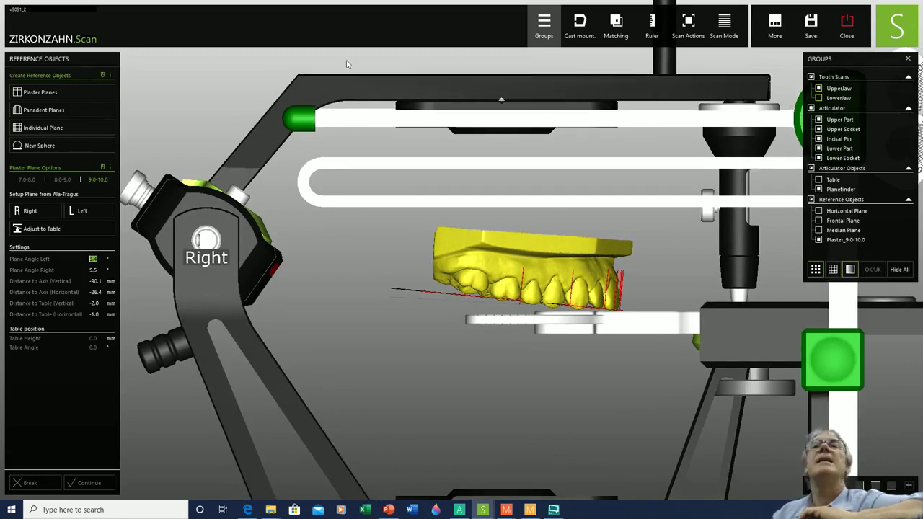
left_click(579, 32)
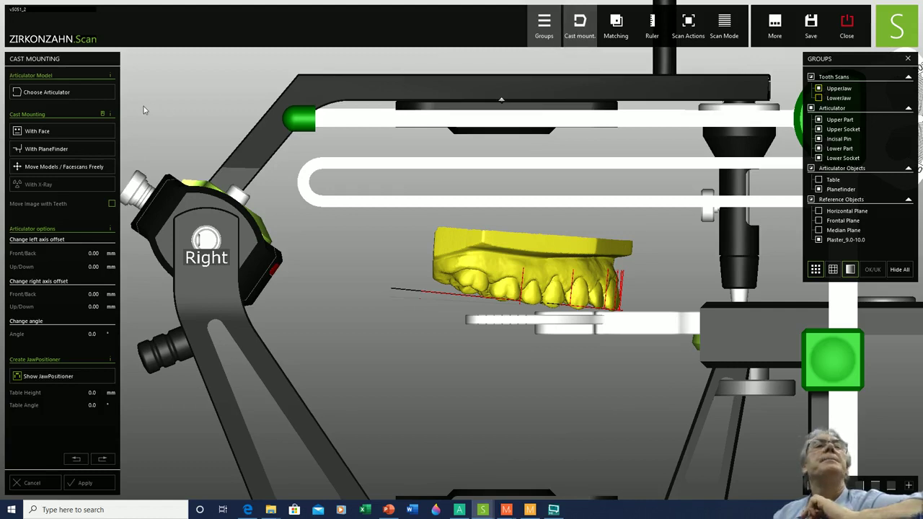
left_click(54, 167)
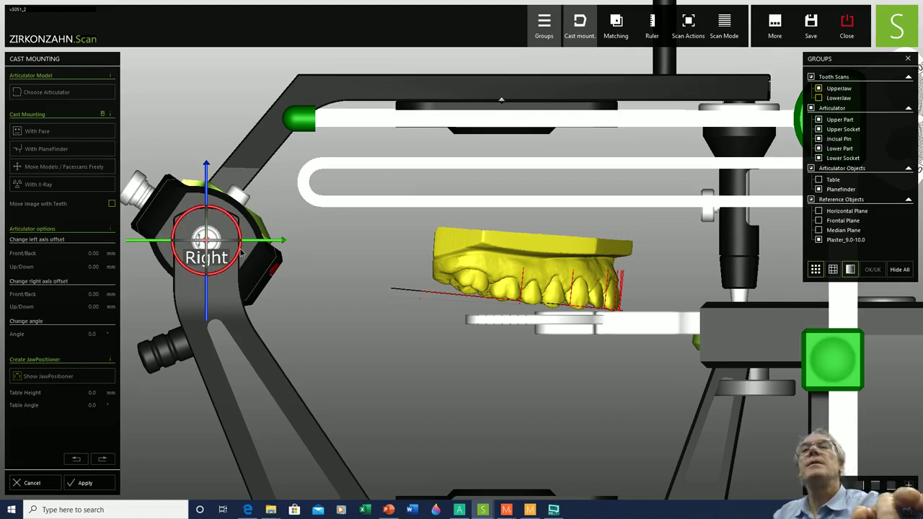
left_click_drag(242, 252, 237, 259)
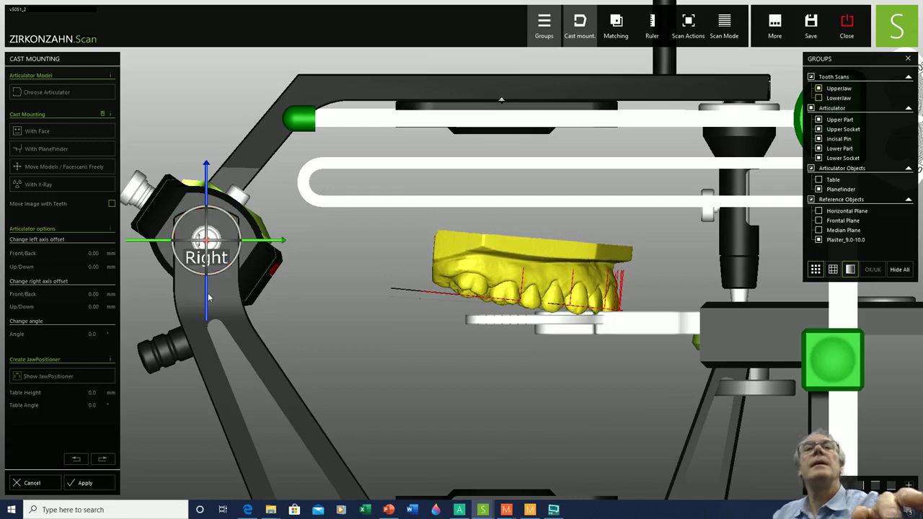
left_click_drag(206, 300, 210, 295)
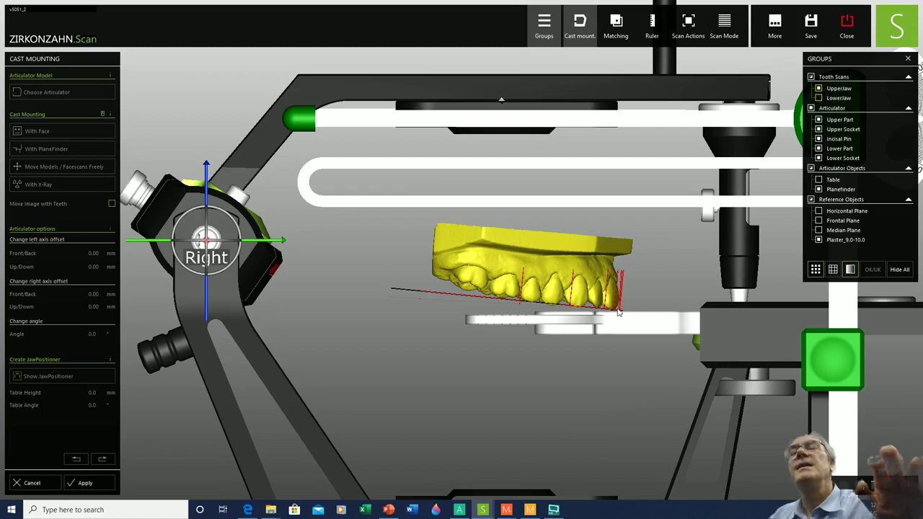
- Check the upper jaw against the Plaster plane from the right and left sides and apply the new mounting position
scroll(497, 304, "up", 1)
scroll(498, 304, "up", 3)
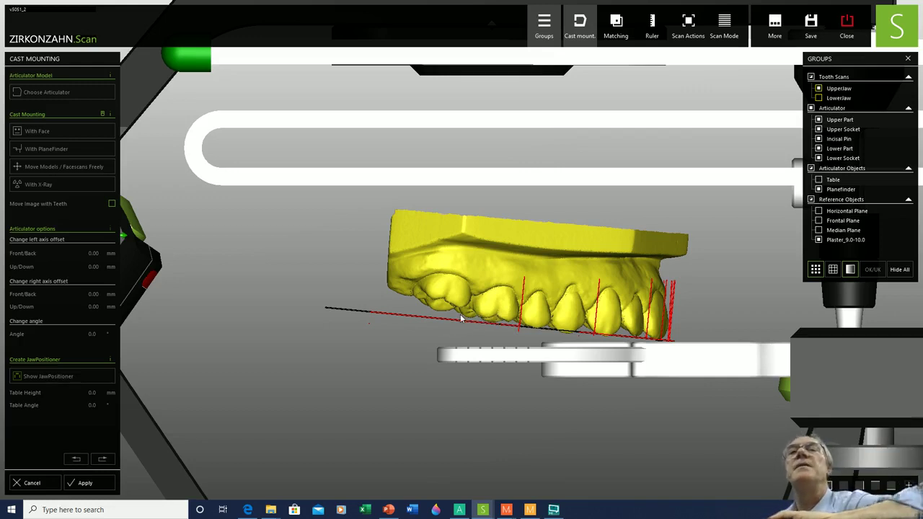
scroll(460, 318, "down", 1)
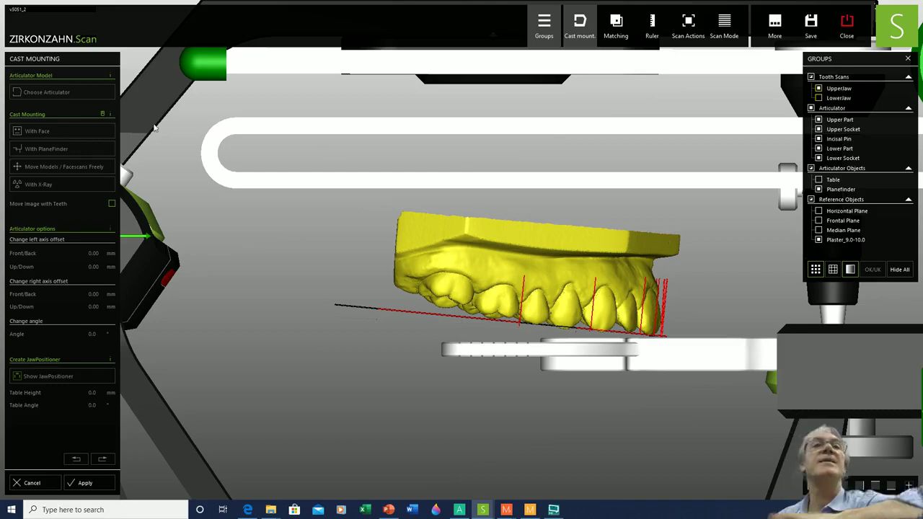
scroll(211, 276, "down", 3)
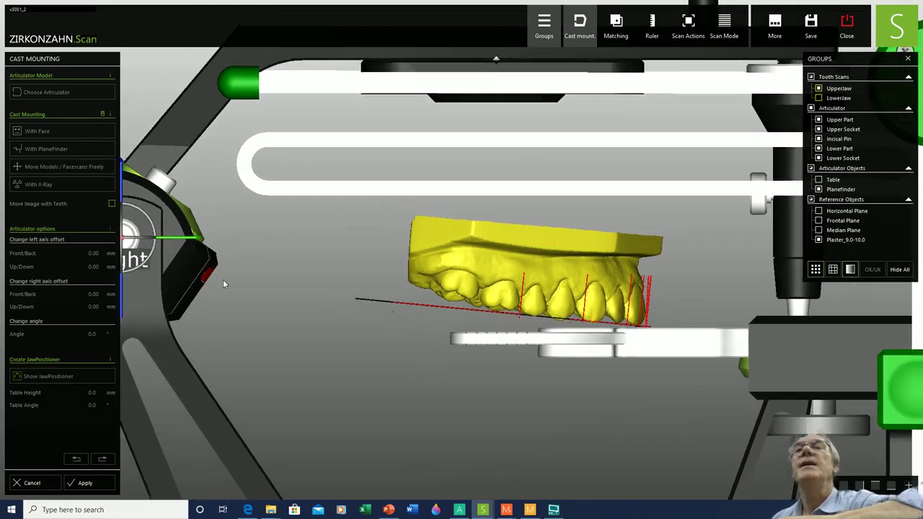
right_click_drag(552, 346, 398, 336)
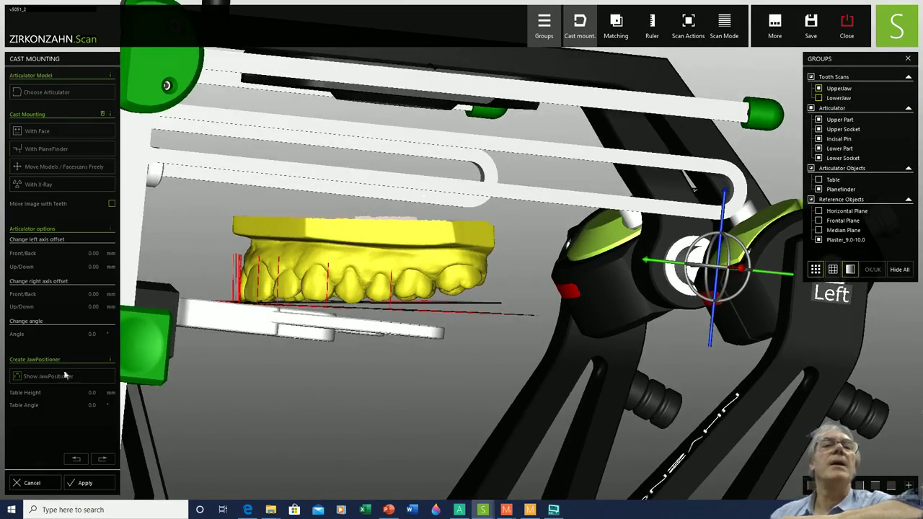
left_click(85, 483)
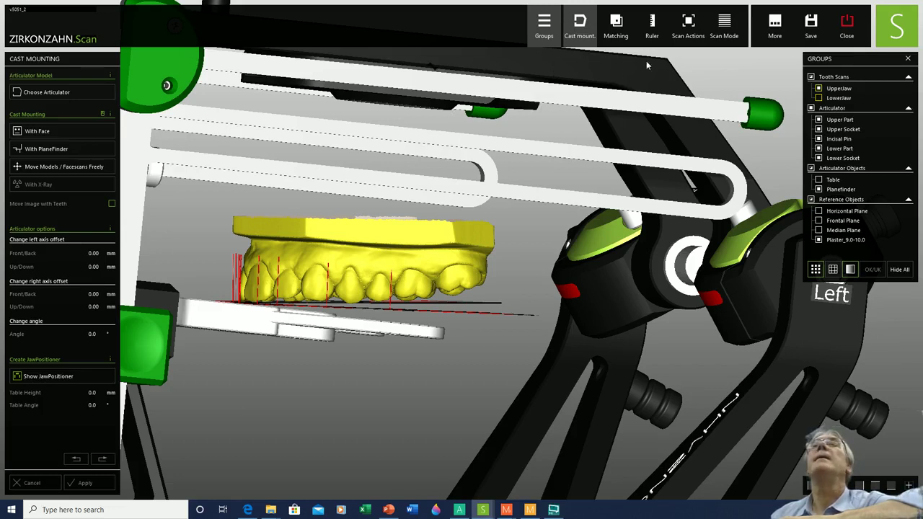
- Reopen the reference objects and select the Plaster plane beneath the upper jaw for editing
left_click(692, 26)
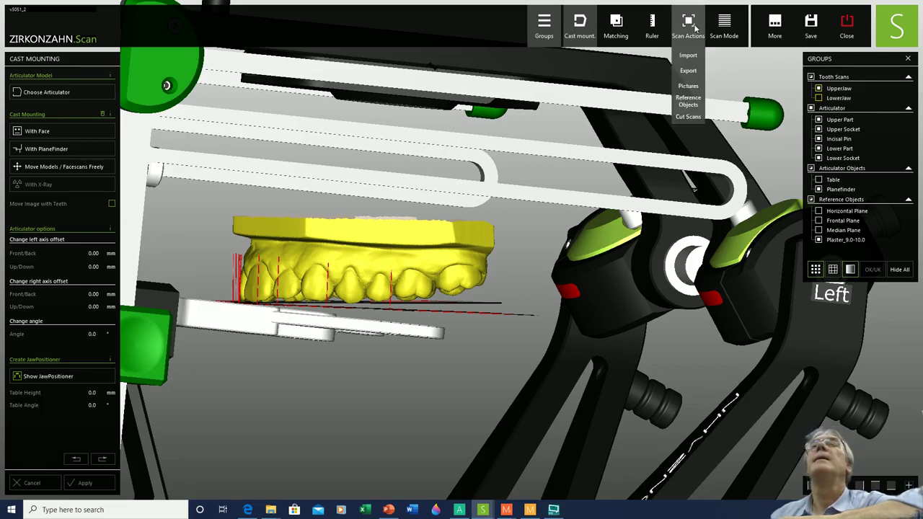
left_click(688, 100)
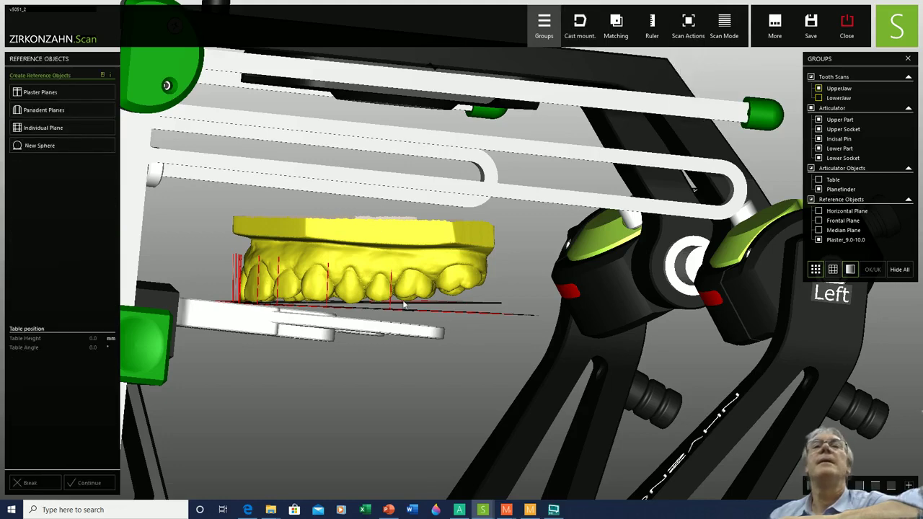
right_click_drag(405, 303, 444, 329)
left_click(445, 331)
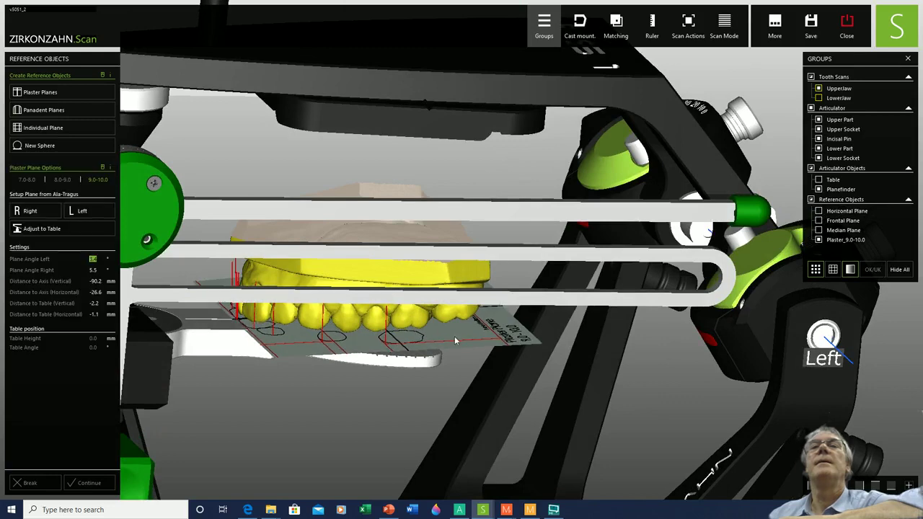
- Set the Plaster plane's left plane angle to 6.6° while viewing the jaw from the left side
right_click_drag(190, 300, 123, 234)
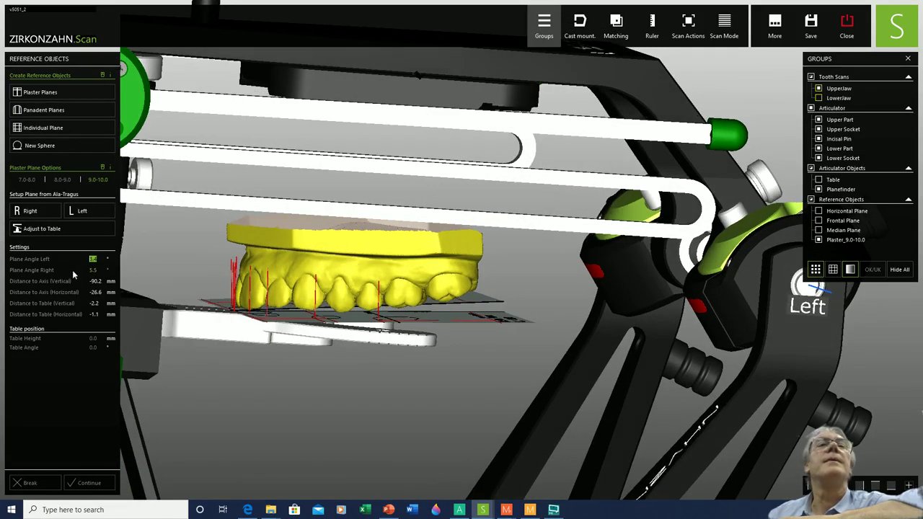
scroll(85, 257, "down", 7)
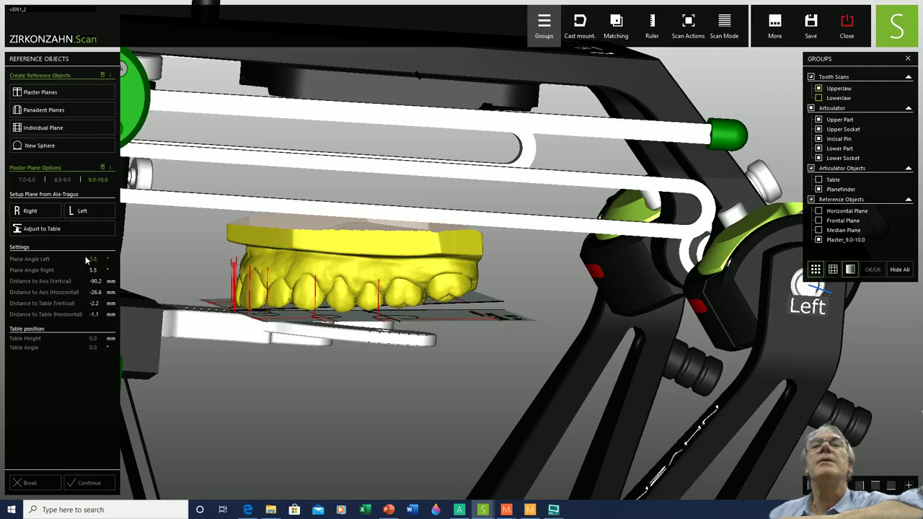
scroll(87, 259, "up", 3)
right_click_drag(319, 338, 309, 327)
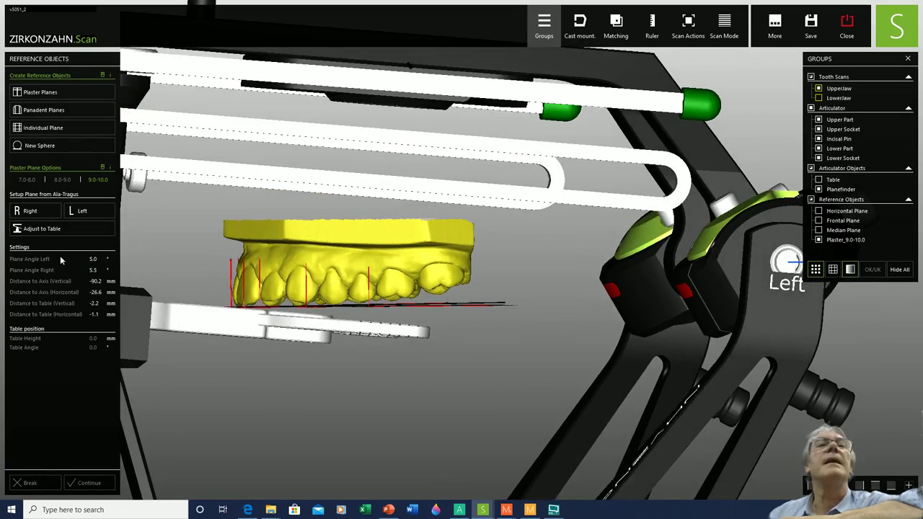
scroll(67, 257, "up", 15)
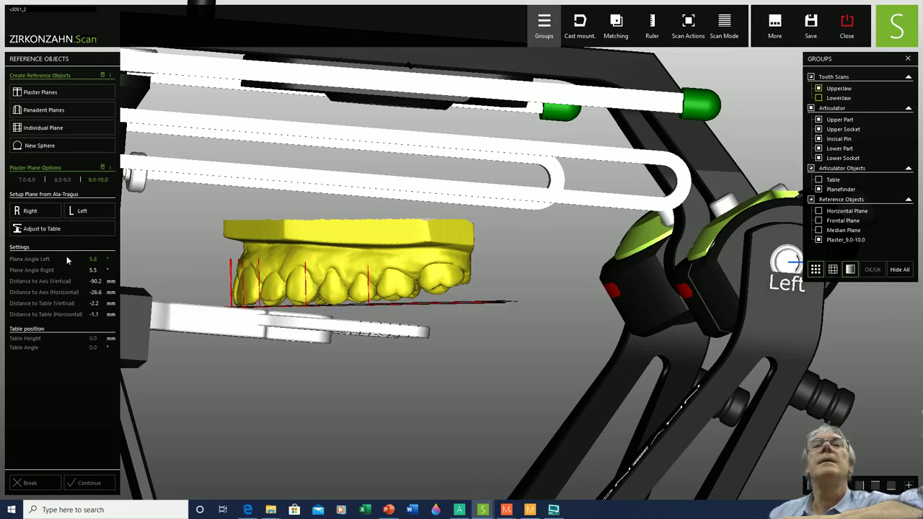
scroll(66, 260, "up", 1)
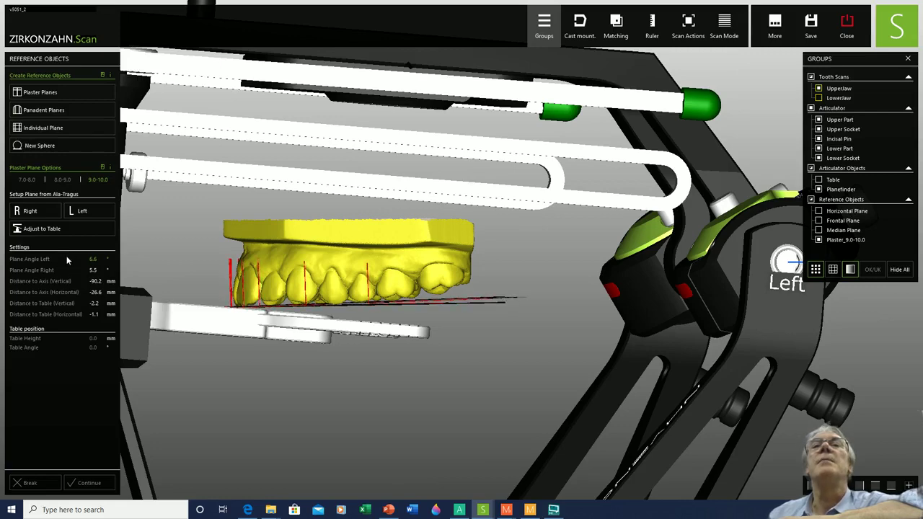
mouse_move(409, 287)
right_mouse_down()
mouse_move(409, 306)
mouse_move(408, 289)
right_mouse_up()
right_click(409, 289)
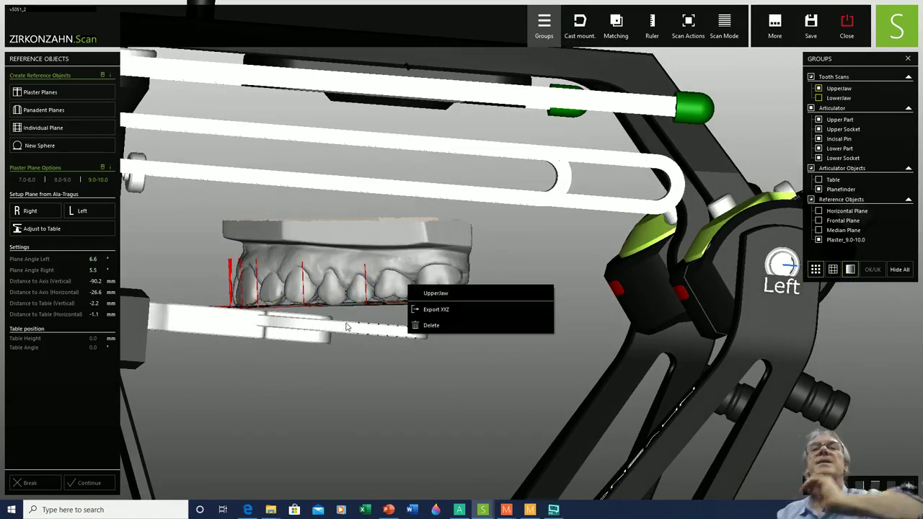
- Show the lower jaw scan, the articulator table and all reference planes together with the upper jaw in the articulator
left_click(346, 409)
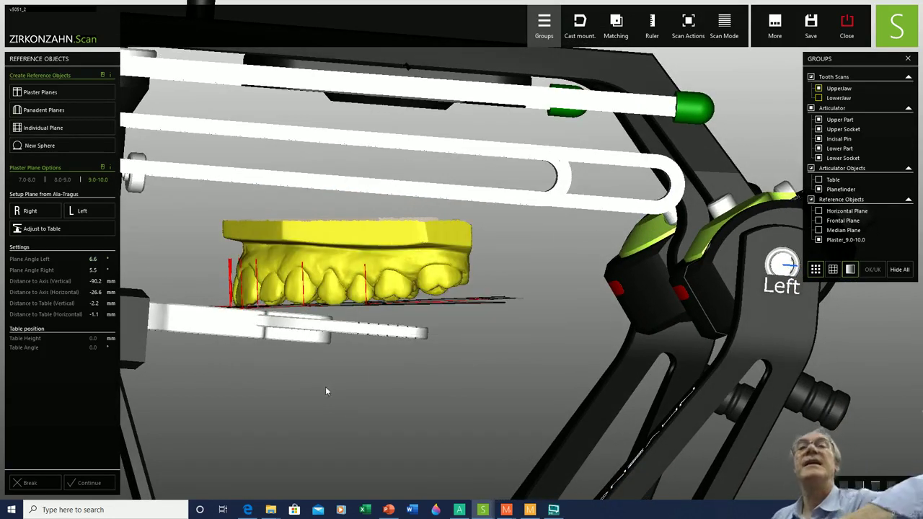
mouse_move(441, 284)
right_mouse_down()
mouse_move(427, 274)
mouse_move(398, 308)
mouse_move(447, 293)
right_mouse_up()
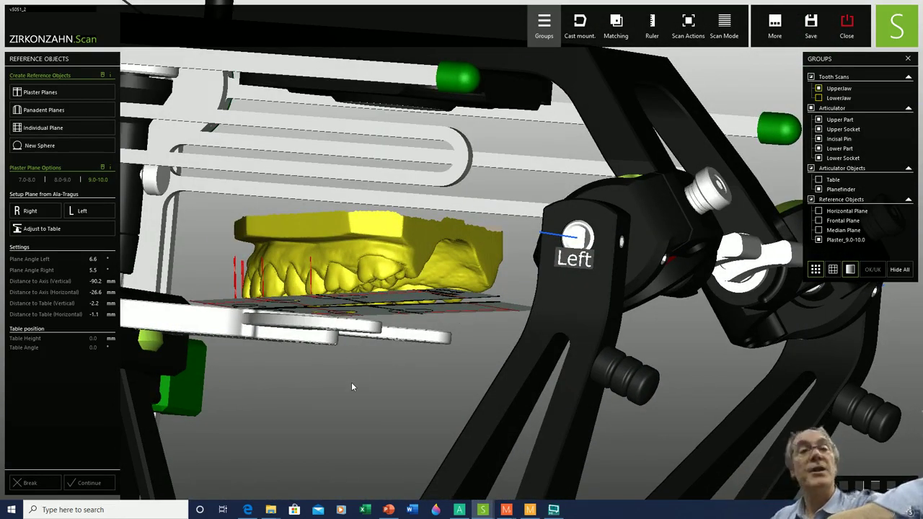
scroll(319, 336, "down", 5)
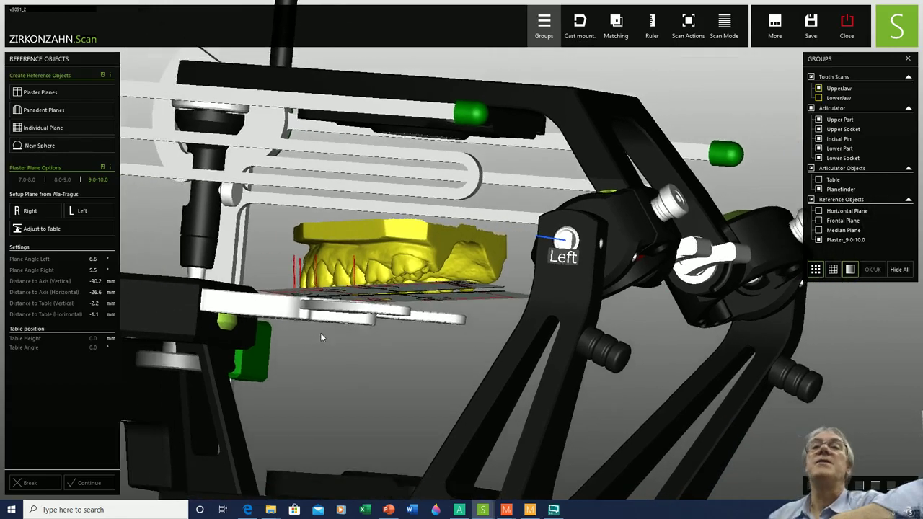
right_click_drag(323, 341, 487, 303)
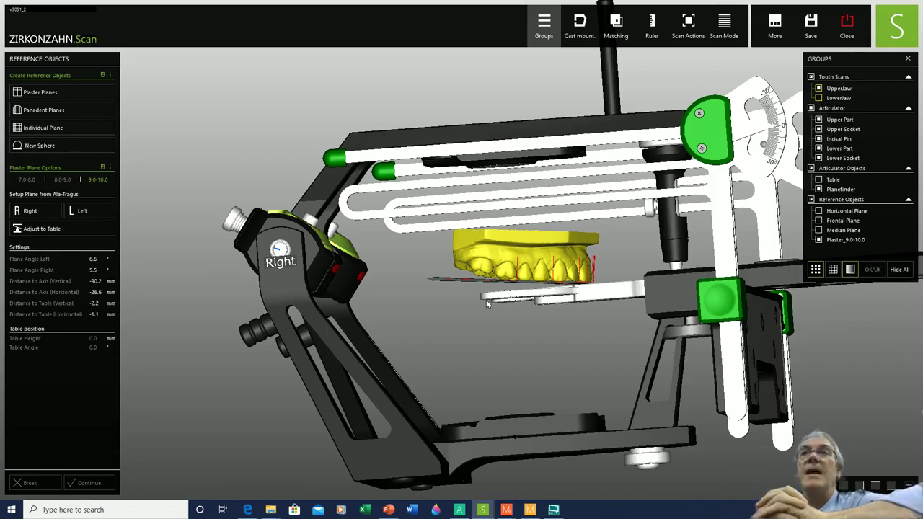
scroll(463, 289, "down", 5)
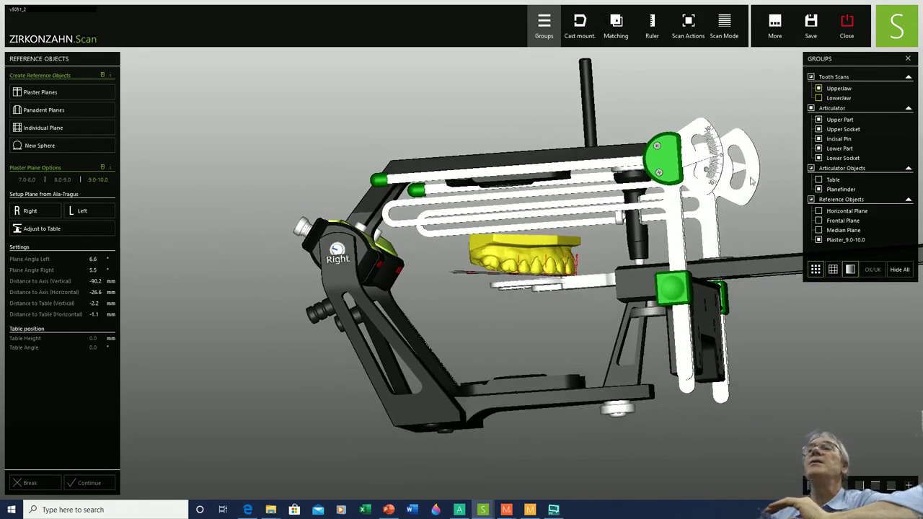
left_click(819, 98)
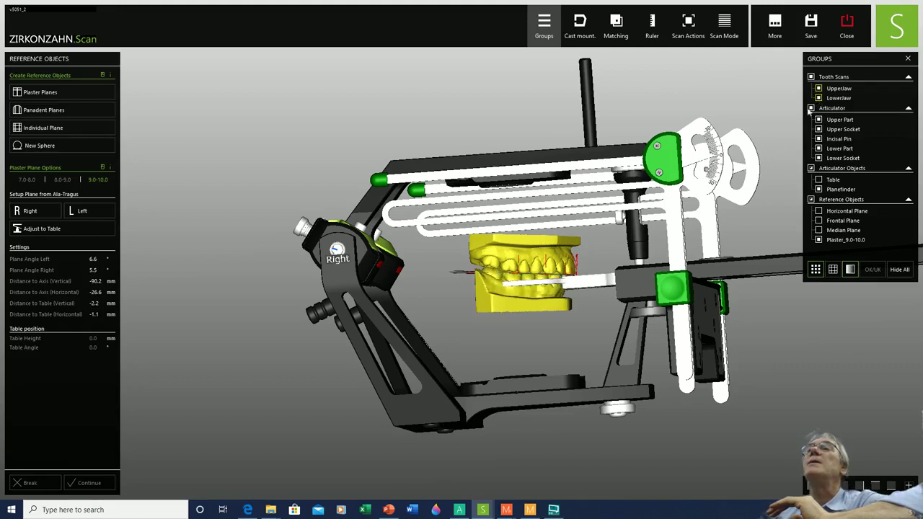
left_click(818, 180)
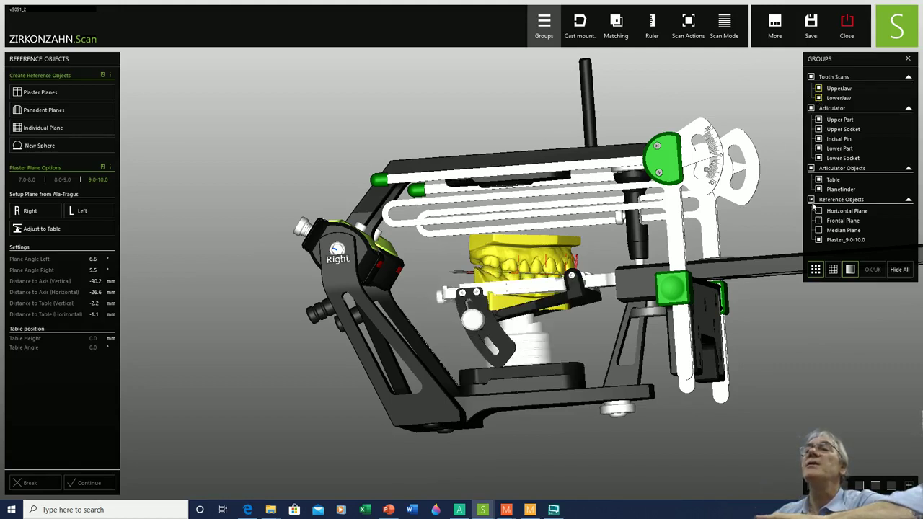
left_click(811, 200)
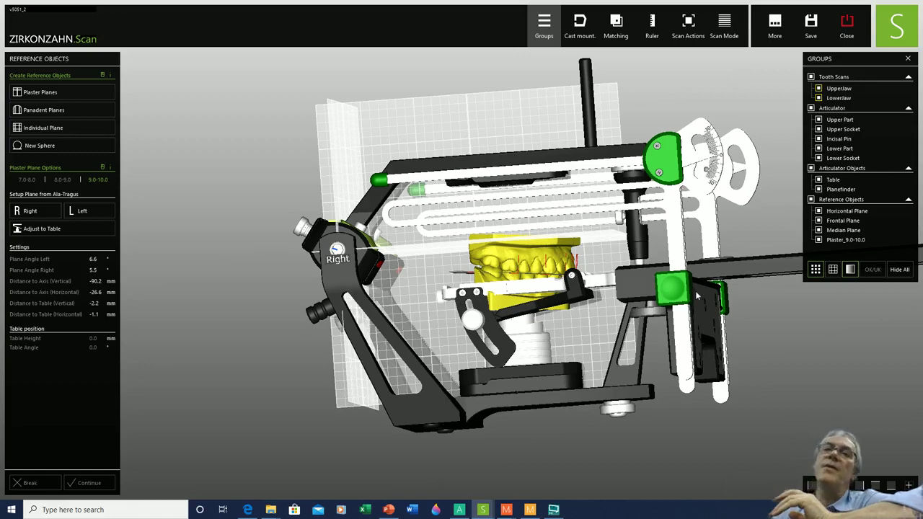
right_click_drag(667, 238, 687, 248)
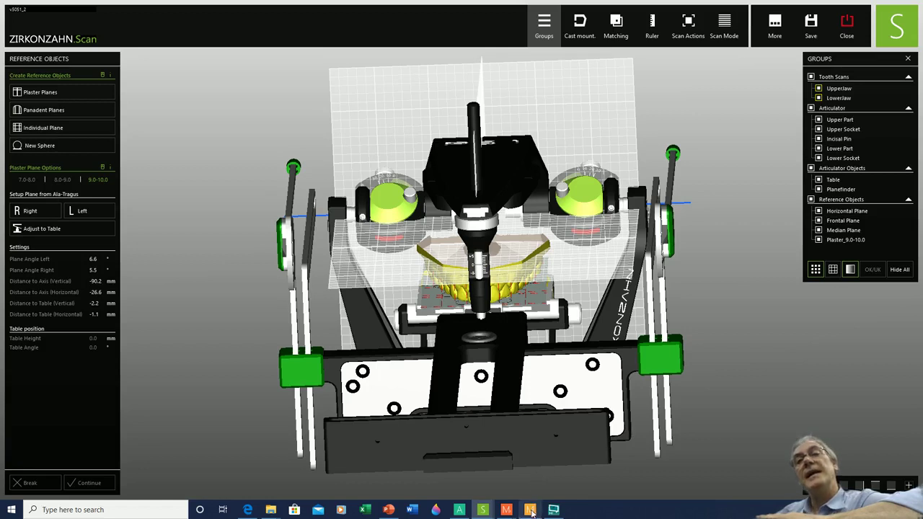
- Switch to the open Zirkonzahn.Modellier project and show the jaw scans inside its articulator
mouse_move(533, 510)
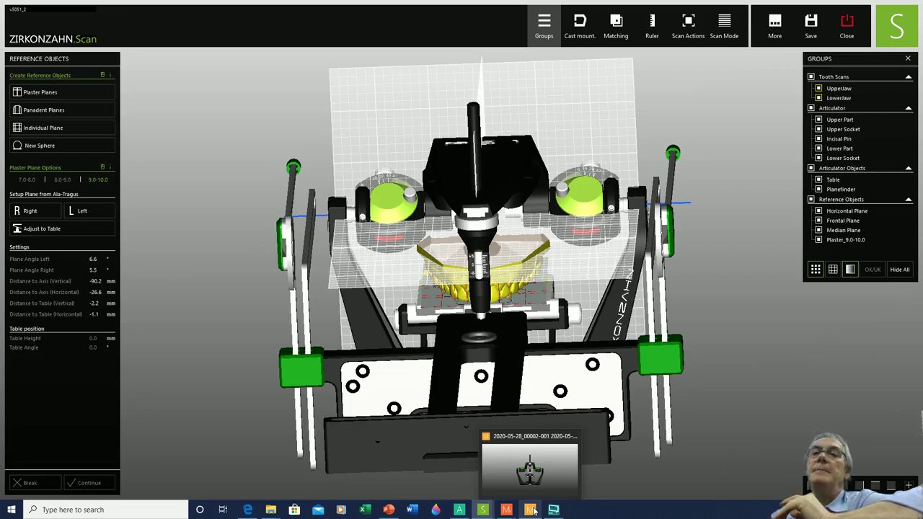
left_click(532, 512)
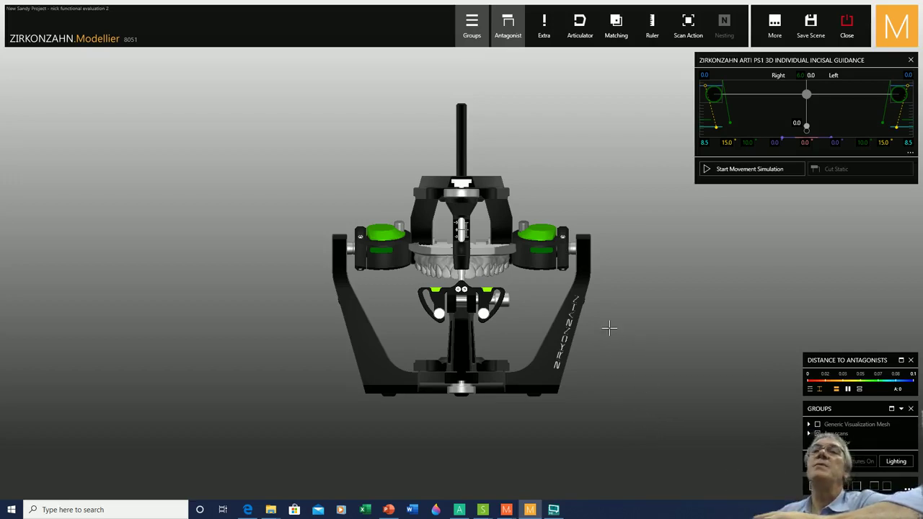
right_click_drag(607, 326, 504, 362)
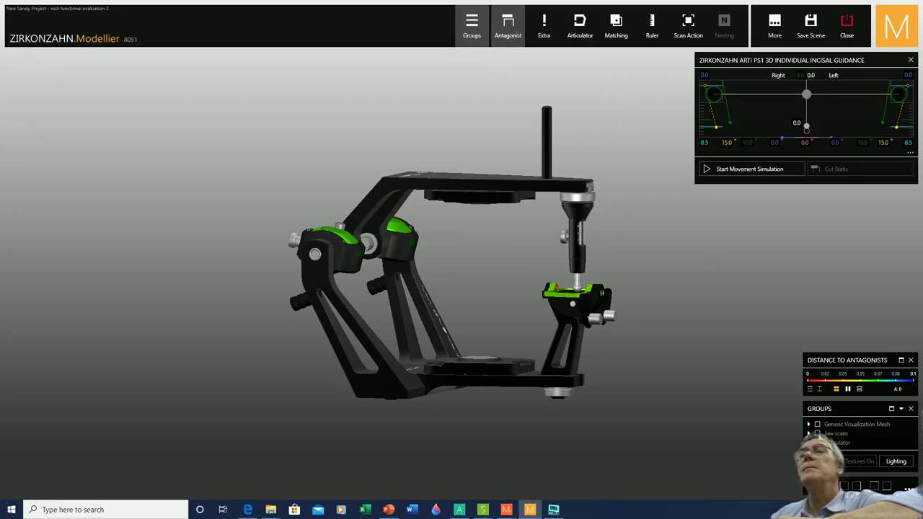
left_click(818, 434)
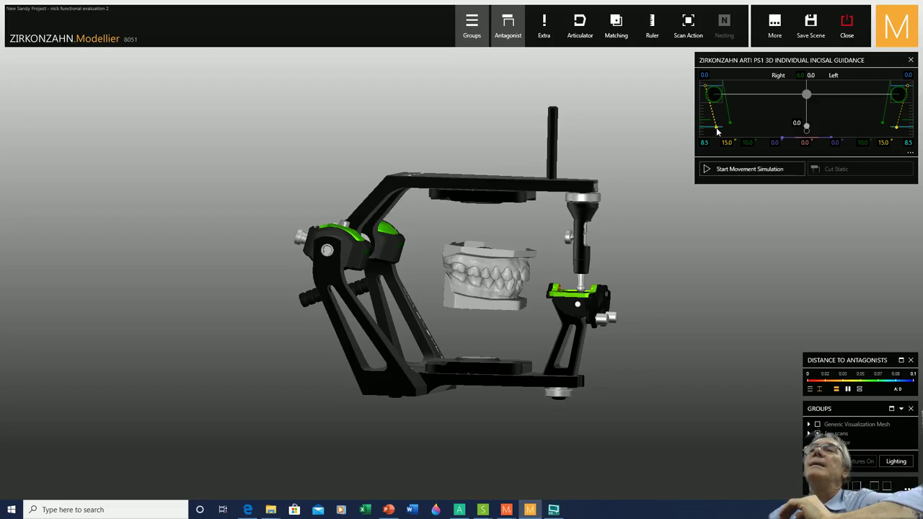
- Flatten the right condylar inclination to 0° to demonstrate its movement and set it to 30°
left_click_drag(717, 130, 700, 127)
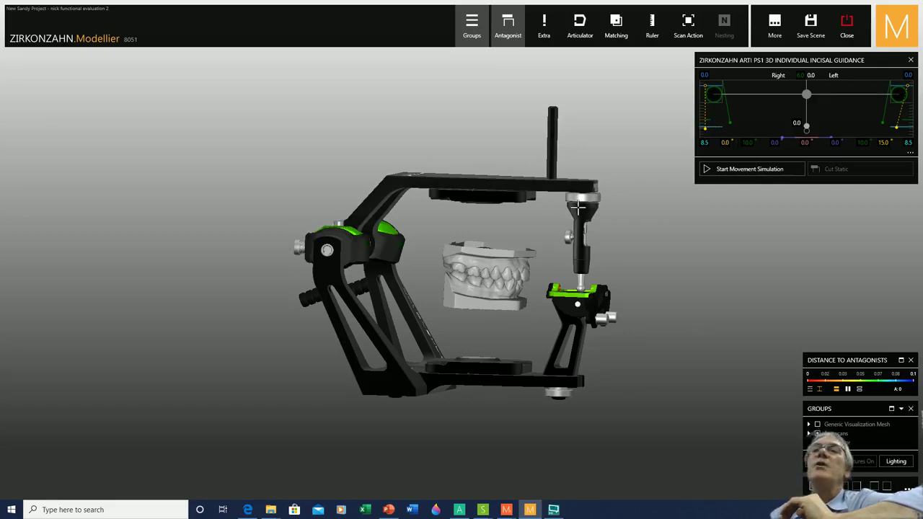
right_click_drag(577, 207, 364, 241)
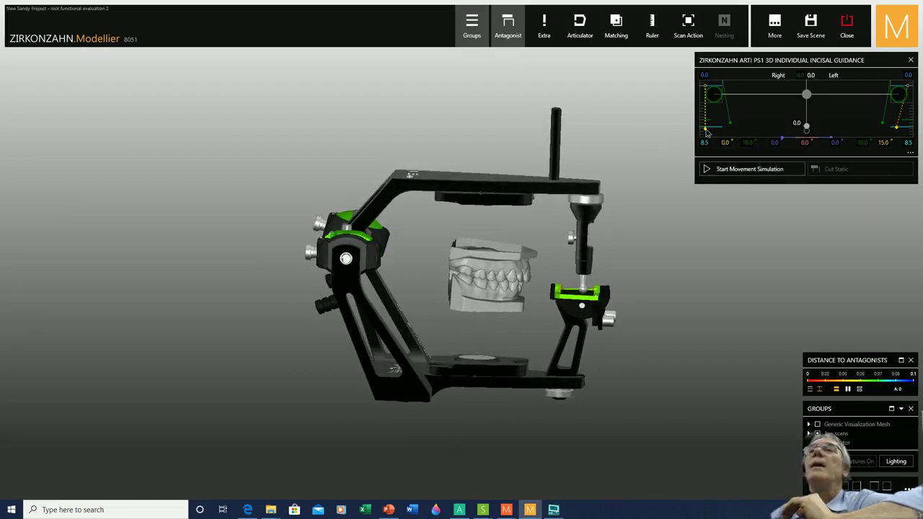
left_click_drag(705, 129, 726, 126)
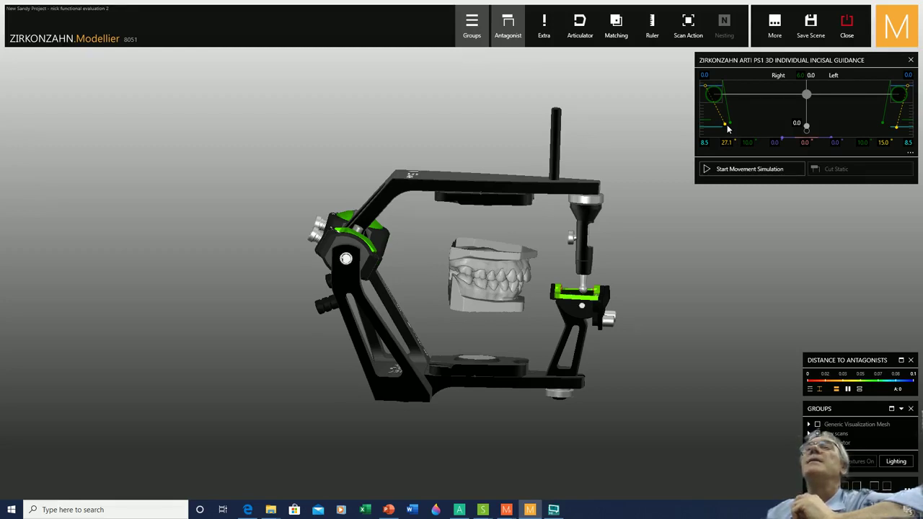
left_click_drag(726, 127, 725, 128)
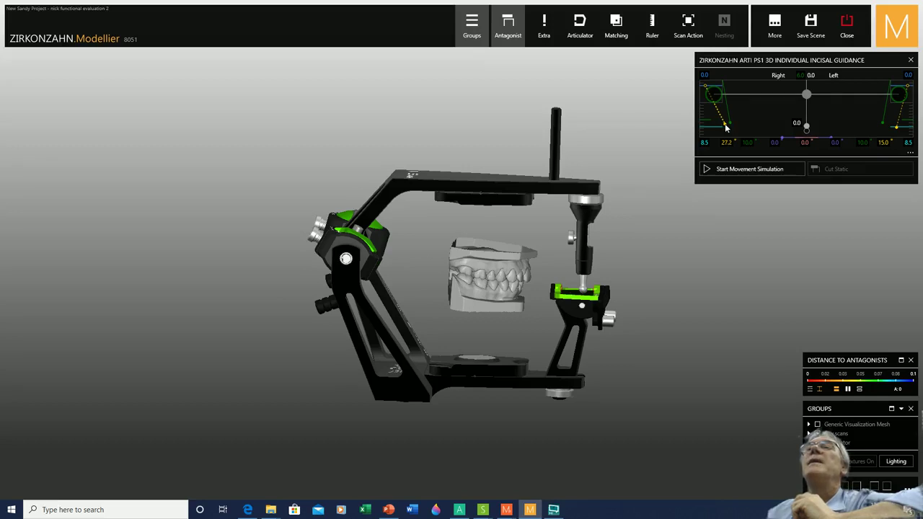
left_click_drag(725, 127, 728, 127)
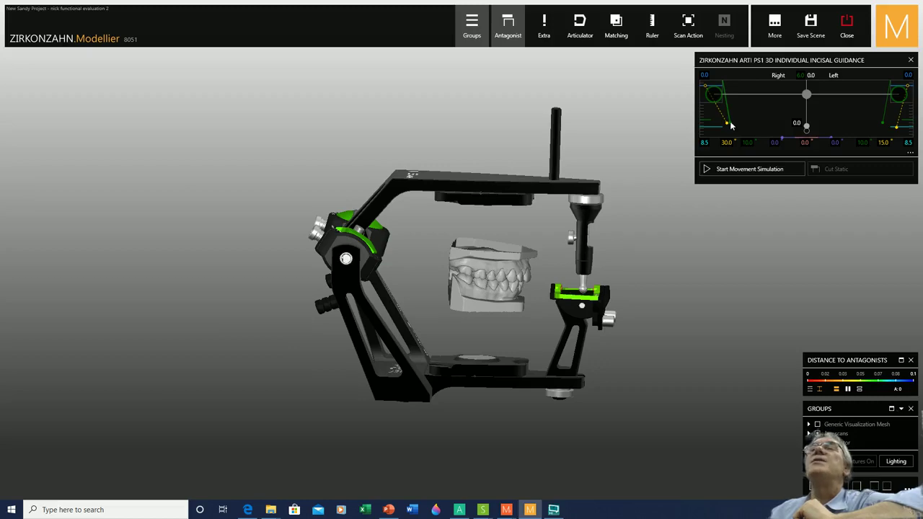
- Hide the articulator frame parts covering the condylar housings so the right condyle and its inserts can be seen from below
right_click_drag(381, 277, 430, 329)
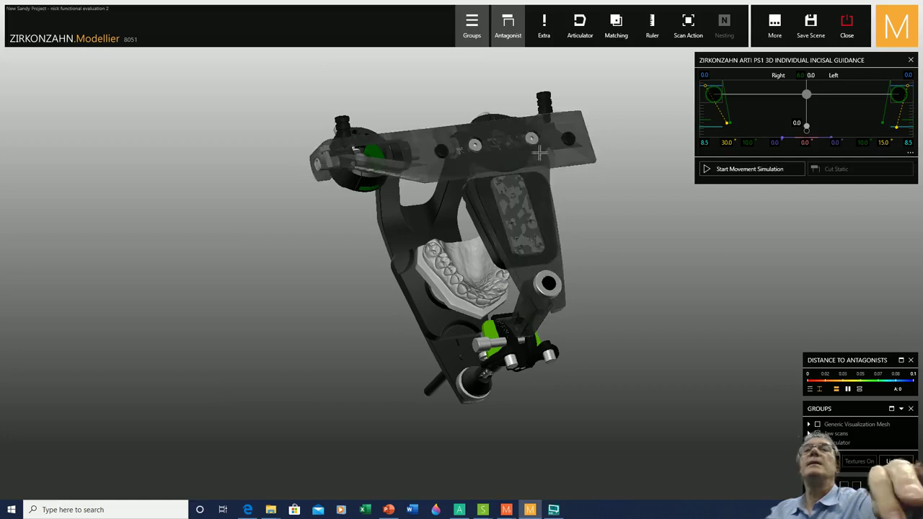
left_click(538, 155)
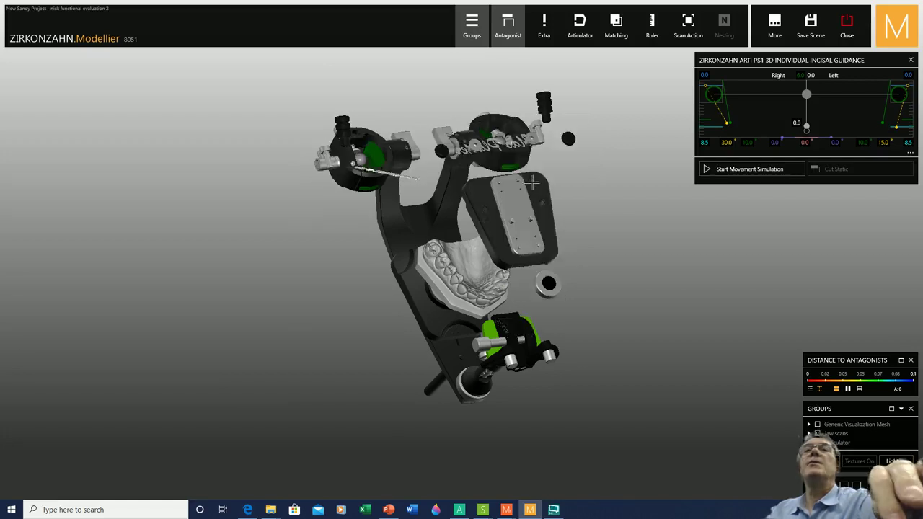
left_click(552, 282)
right_click_drag(585, 181, 585, 181)
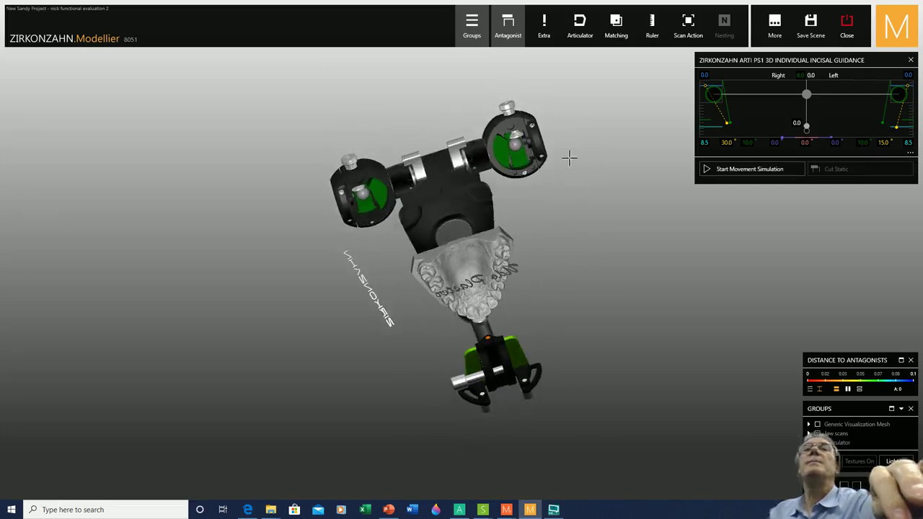
scroll(570, 157, "up", 8)
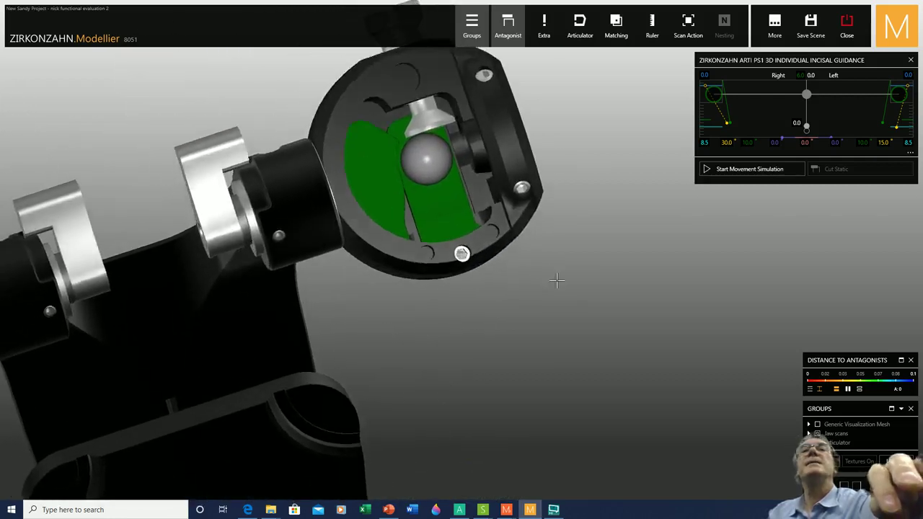
right_click_drag(556, 281, 550, 254)
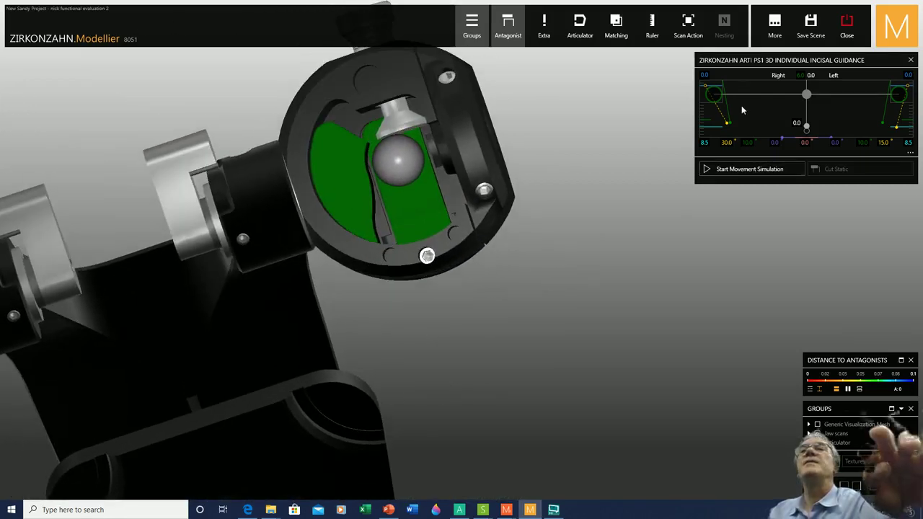
- Set the right Bennett angle to 15°, and match the left side with a 30° condylar inclination and 15° Bennett angle
mouse_move(731, 123)
left_mouse_down()
mouse_move(746, 122)
mouse_move(727, 123)
left_mouse_up()
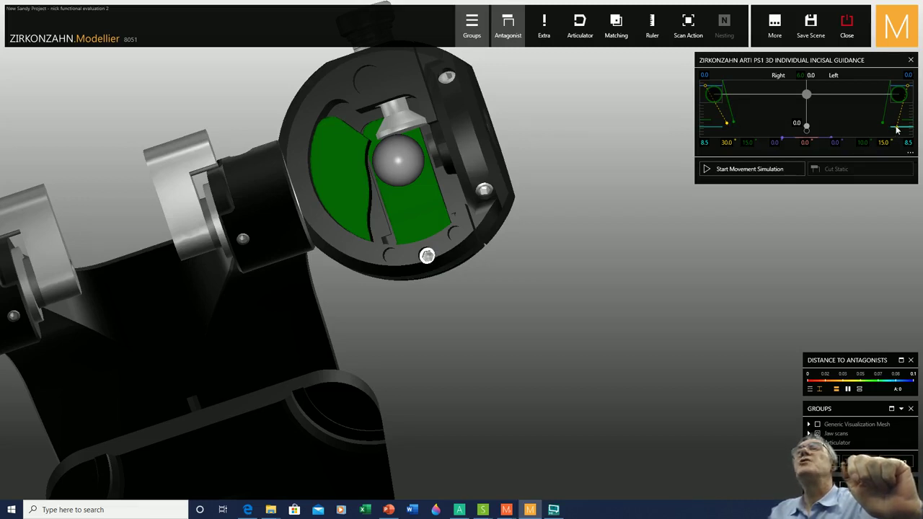
left_click_drag(897, 130, 891, 132)
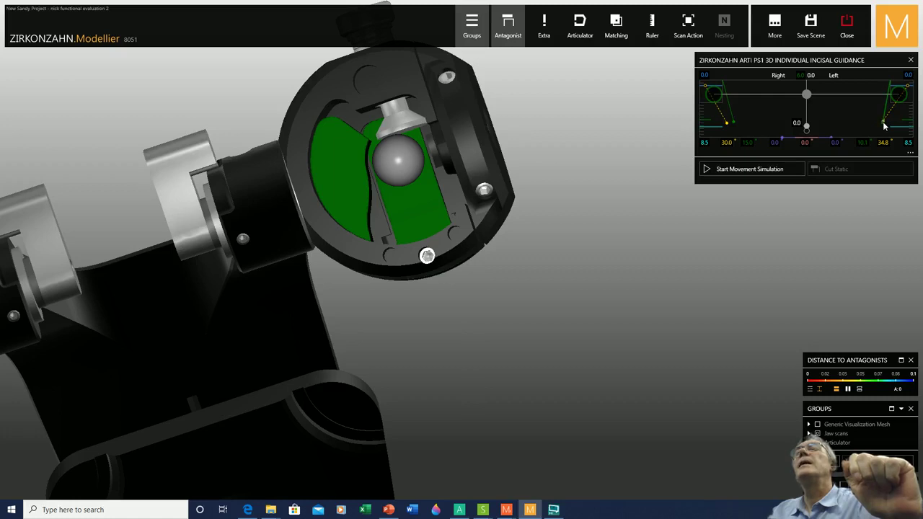
mouse_move(884, 125)
left_mouse_down()
mouse_move(872, 118)
mouse_move(882, 129)
left_mouse_up()
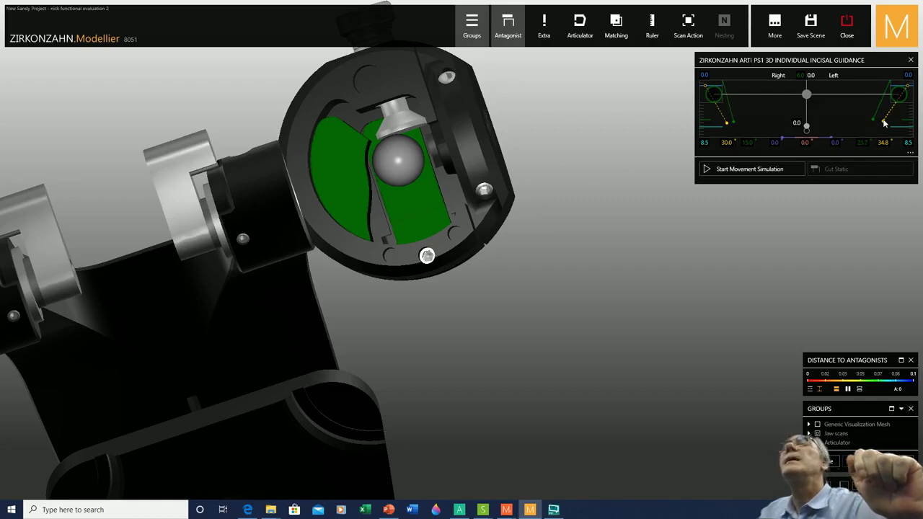
left_click_drag(884, 126, 885, 126)
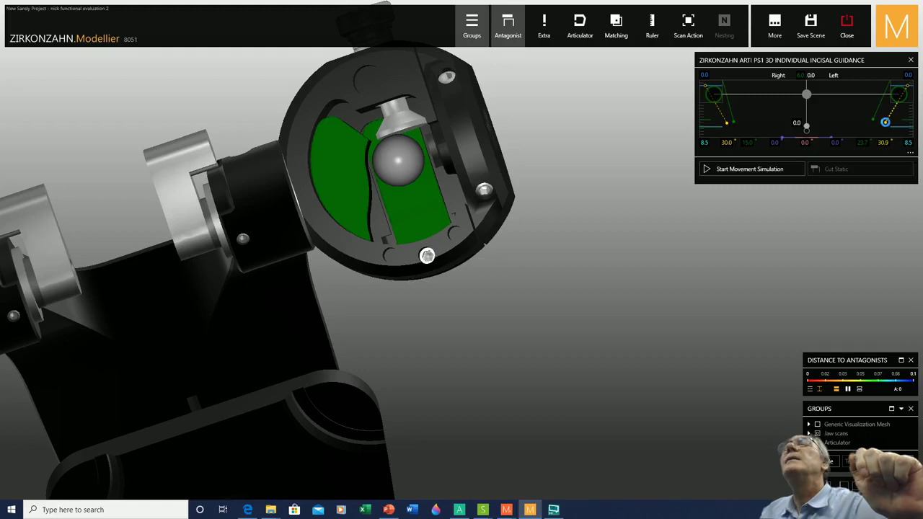
left_click_drag(886, 123, 887, 125)
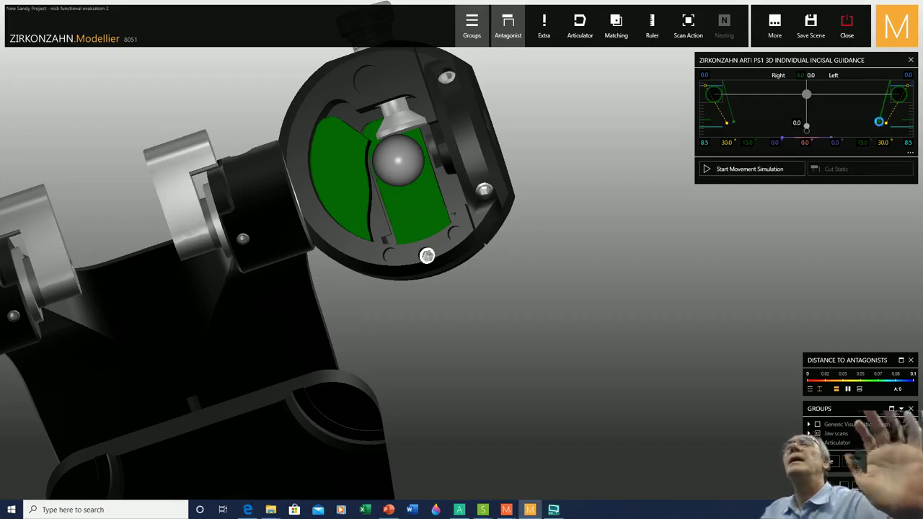
- Open the articulator's insert management and change the right and left condylar inserts to White
scroll(618, 298, "down", 4)
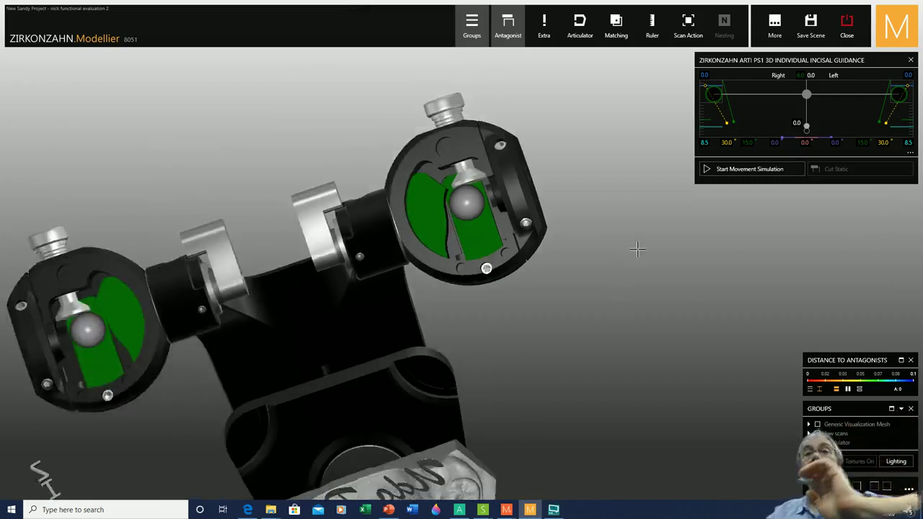
middle_click_drag(584, 305, 598, 264)
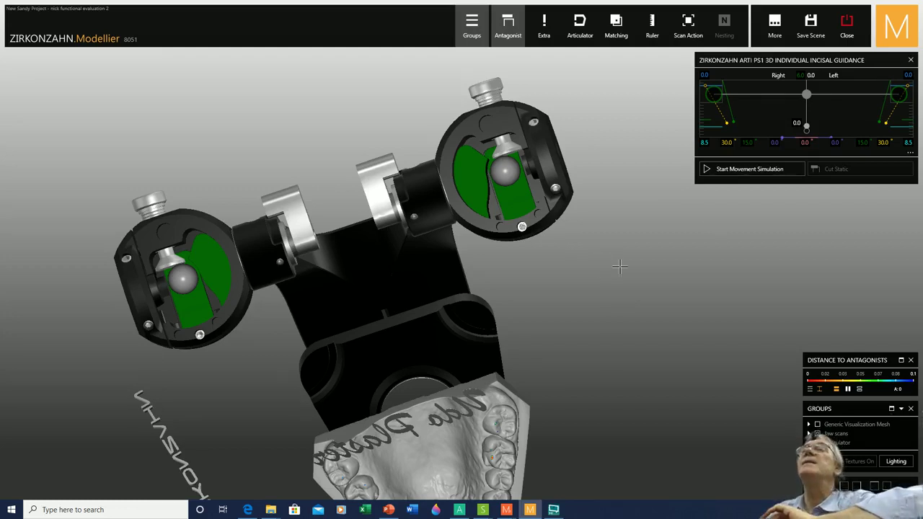
left_click(910, 154)
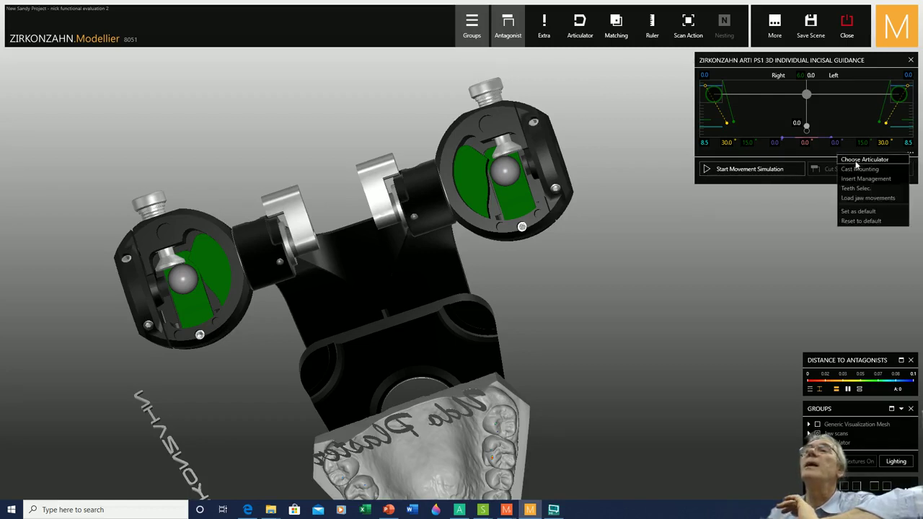
left_click(885, 180)
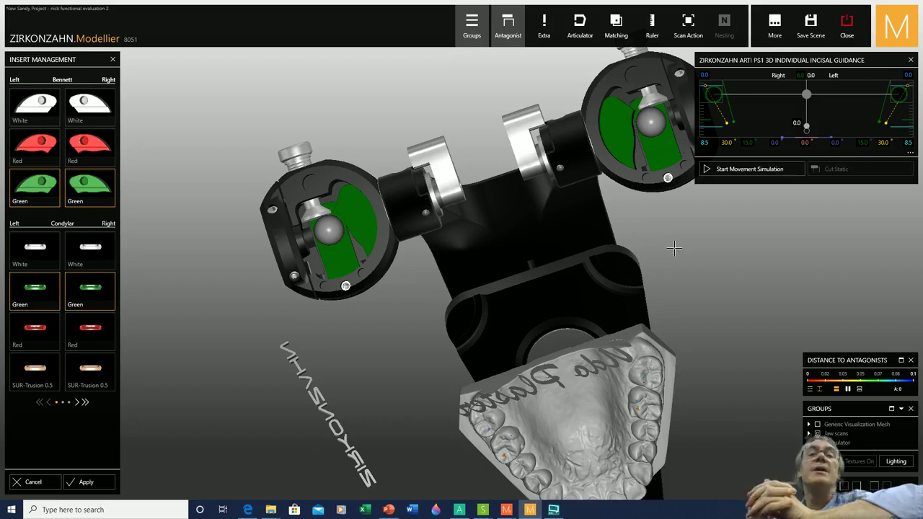
scroll(607, 247, "down", 1)
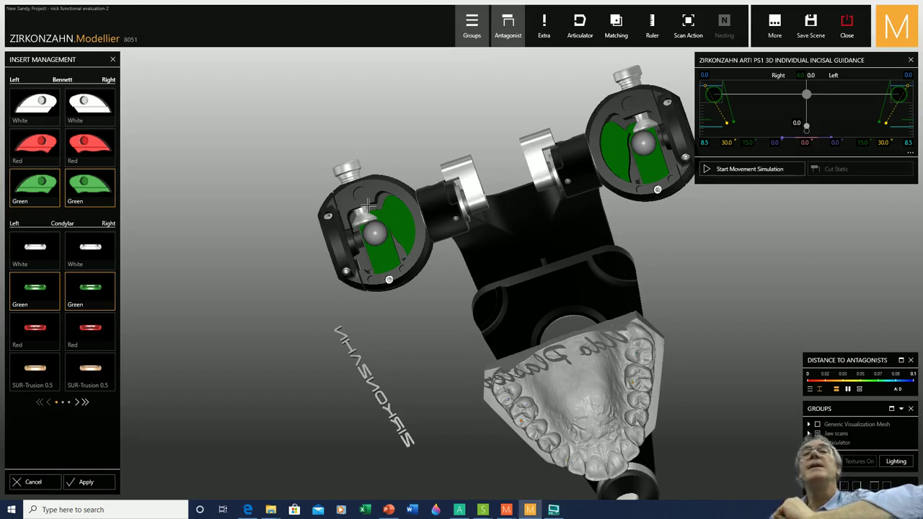
left_click(92, 253)
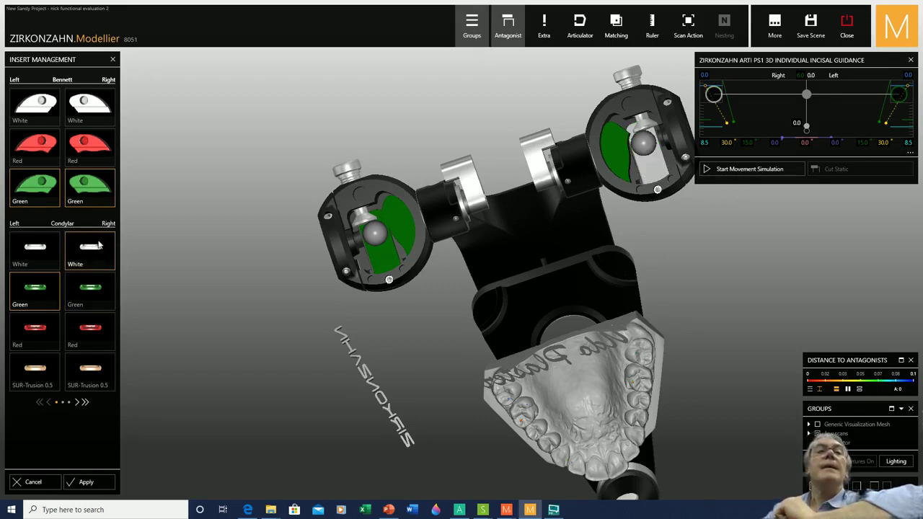
left_click(43, 249)
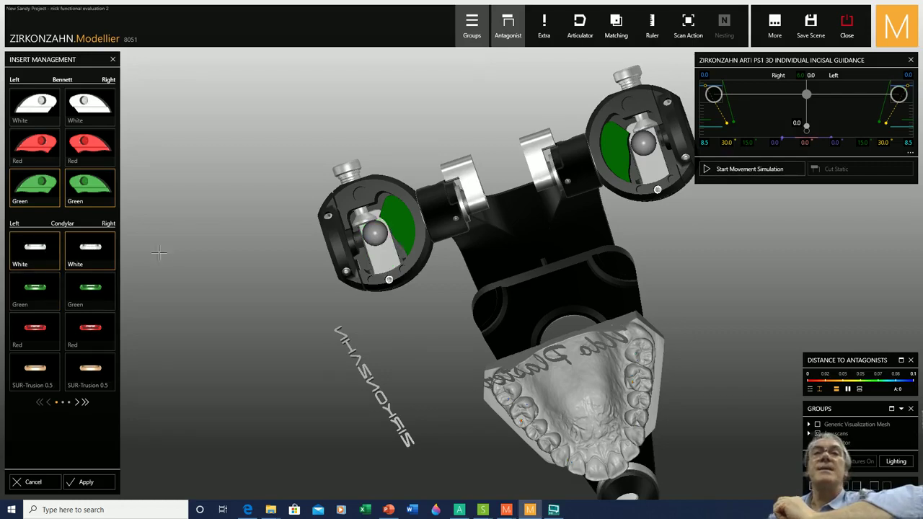
- Examine how the white condylar insert and the green Bennett inserts sit around the right condylar ball
scroll(207, 246, "down", 3)
right_click_drag(351, 211, 356, 227)
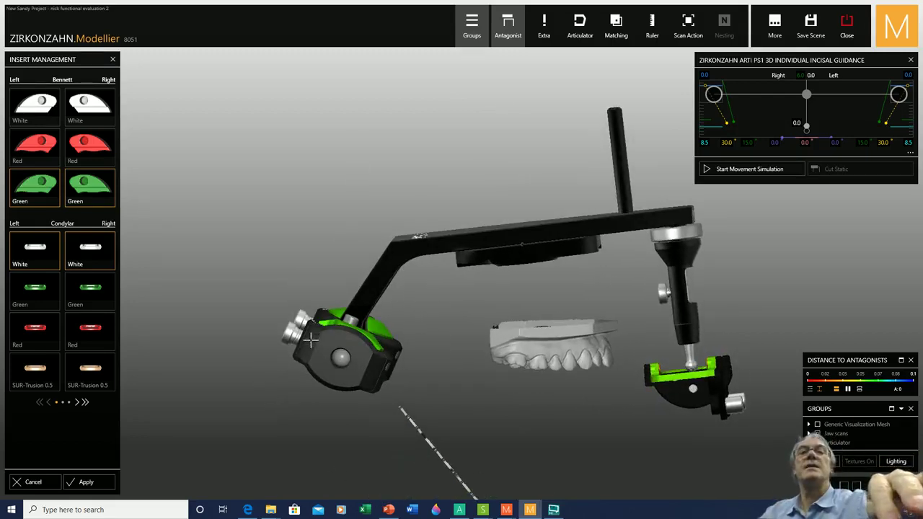
scroll(425, 365, "up", 5)
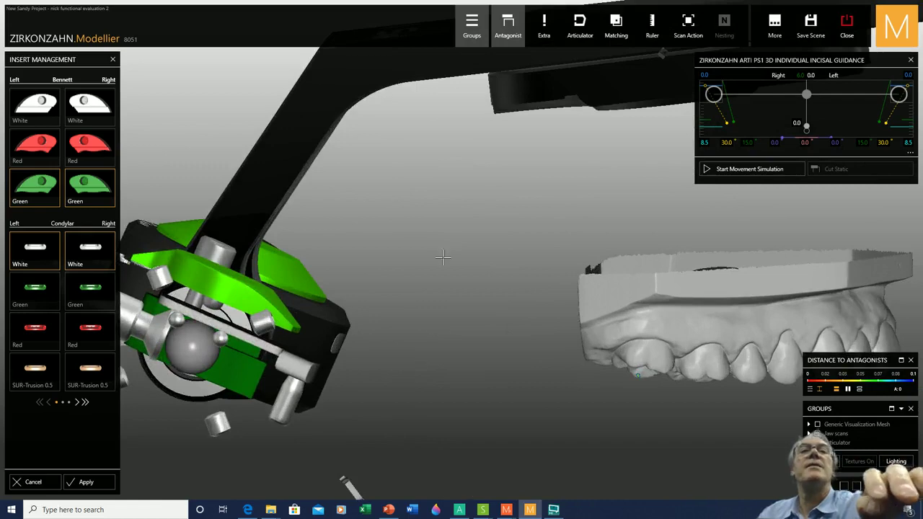
right_click_drag(444, 257, 451, 258)
middle_click_drag(451, 257, 556, 206)
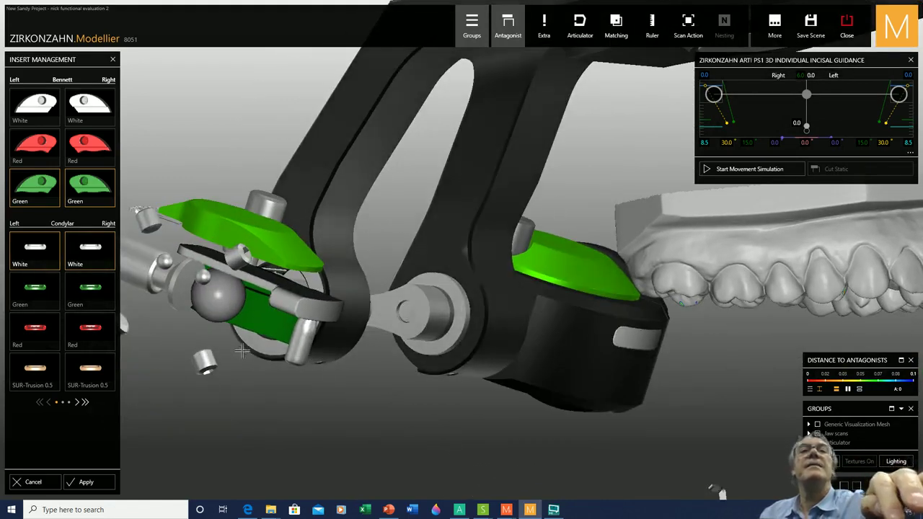
right_click_drag(303, 359, 353, 322)
scroll(357, 312, "down", 3)
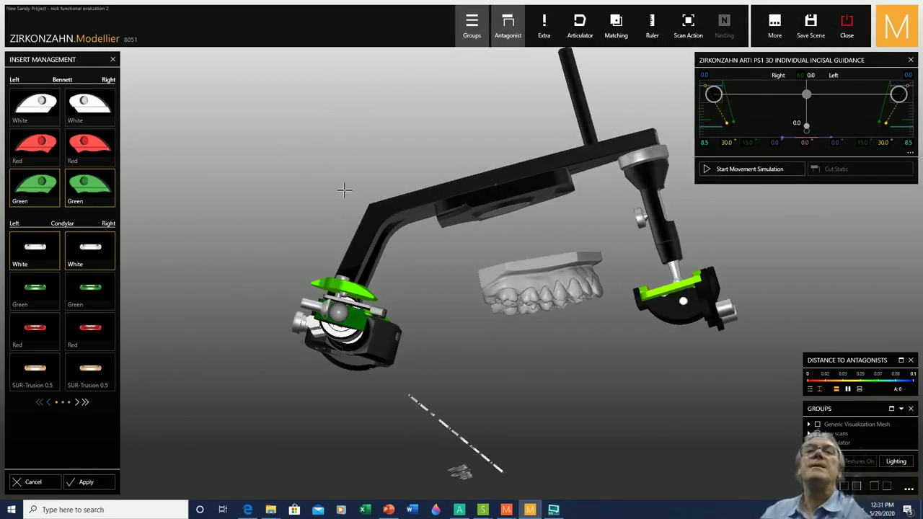
right_click_drag(346, 190, 359, 252)
scroll(382, 292, "up", 3)
scroll(414, 303, "up", 2)
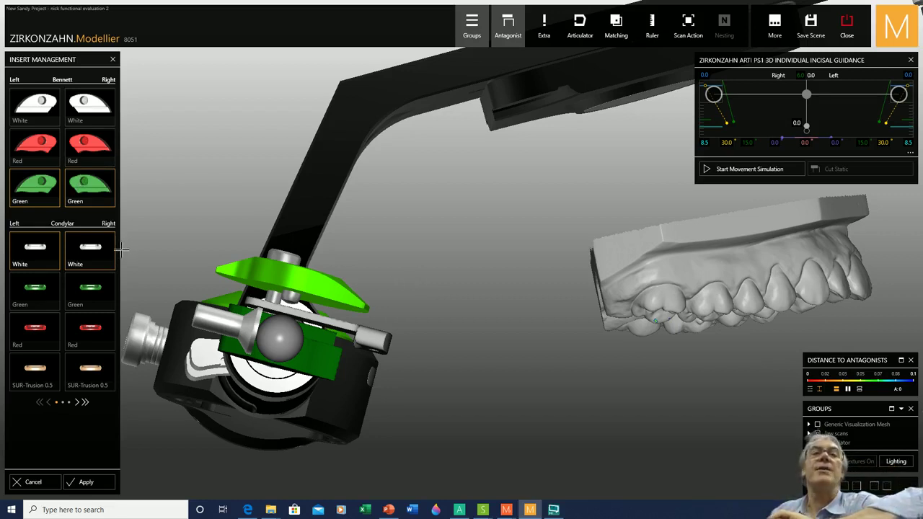
- Try the Green, Red and SUR-Trusion 0.5 inserts on the right condyle and return it to White
left_click(93, 292)
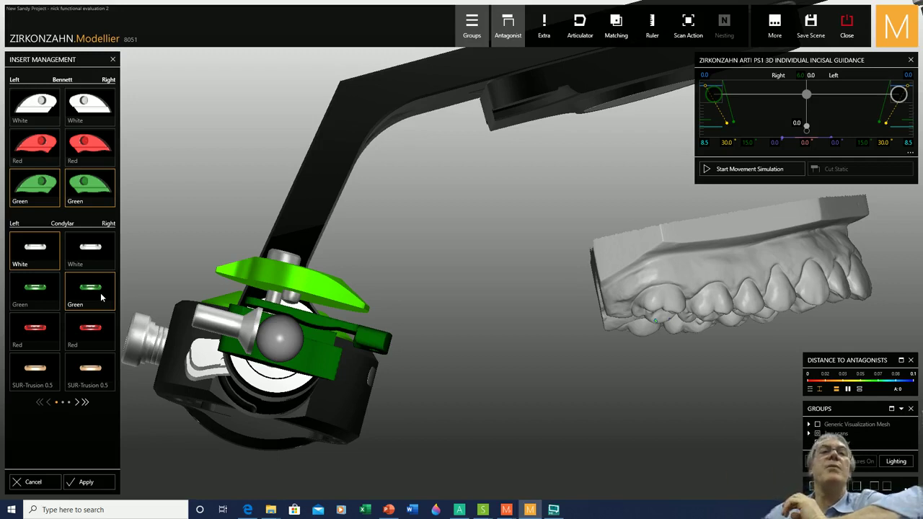
left_click(91, 332)
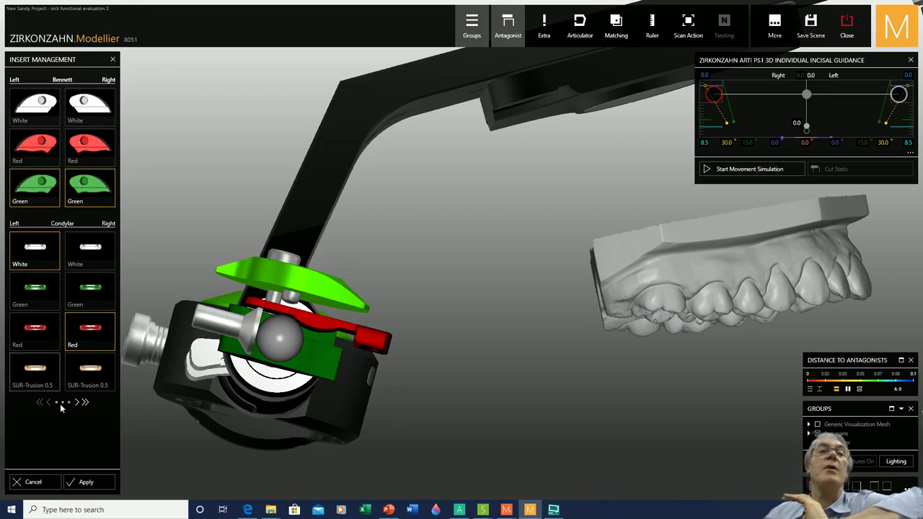
left_click(90, 371)
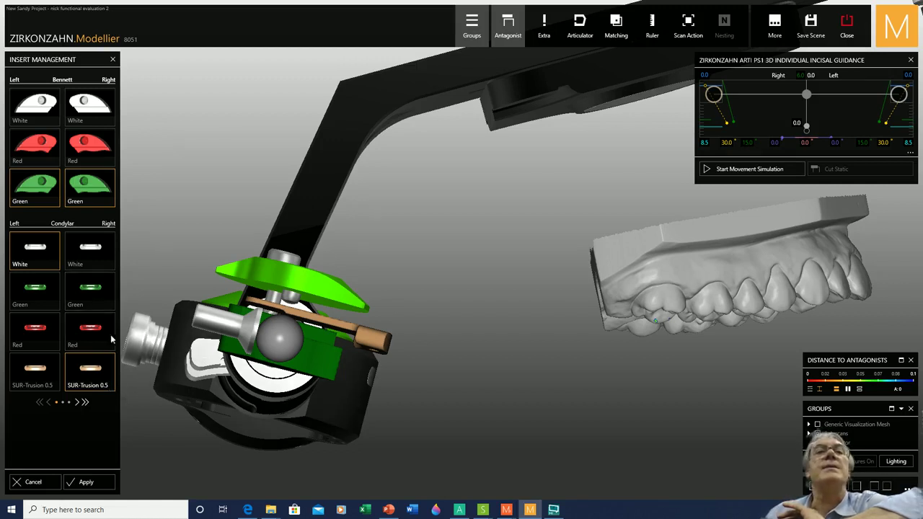
left_click(90, 247)
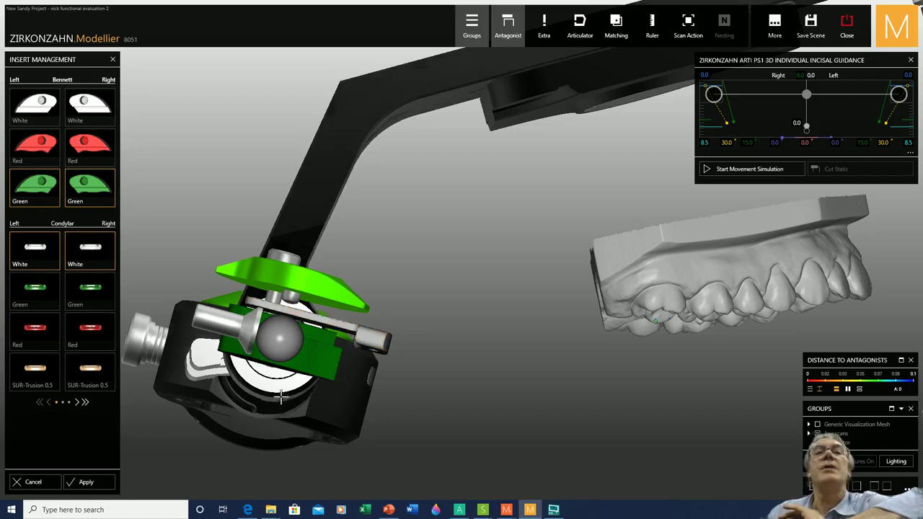
- Viewing the right condyle from below, try the White and Red right Bennett inserts and return to Green
right_click_drag(282, 397, 278, 391)
right_click_drag(225, 431, 168, 478)
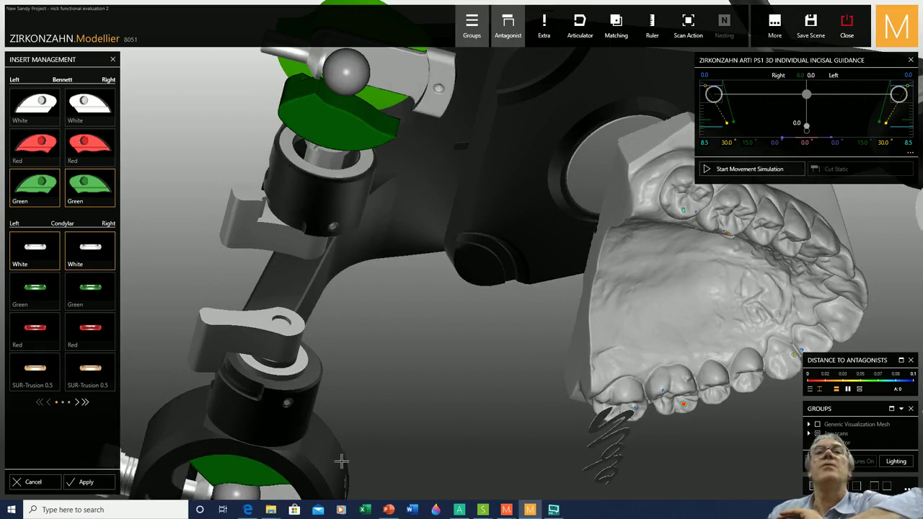
right_click_drag(368, 358, 331, 406)
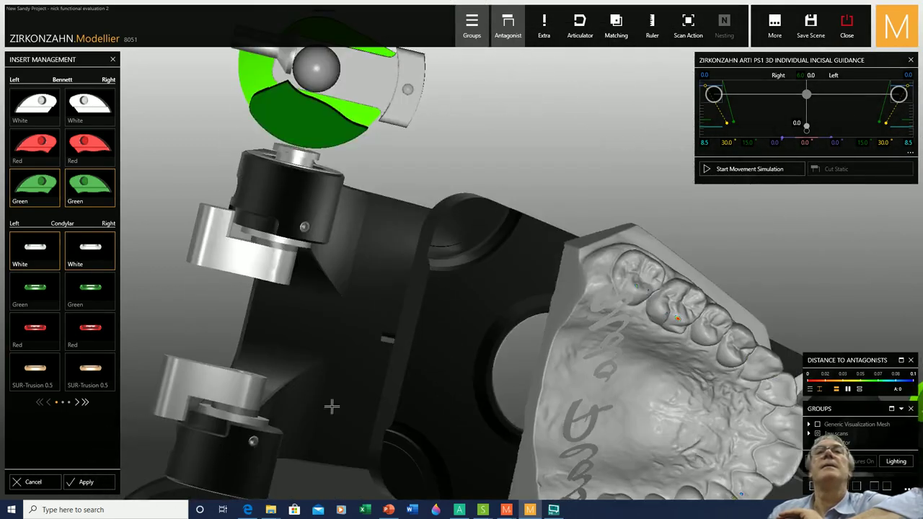
right_click_drag(343, 346, 322, 415)
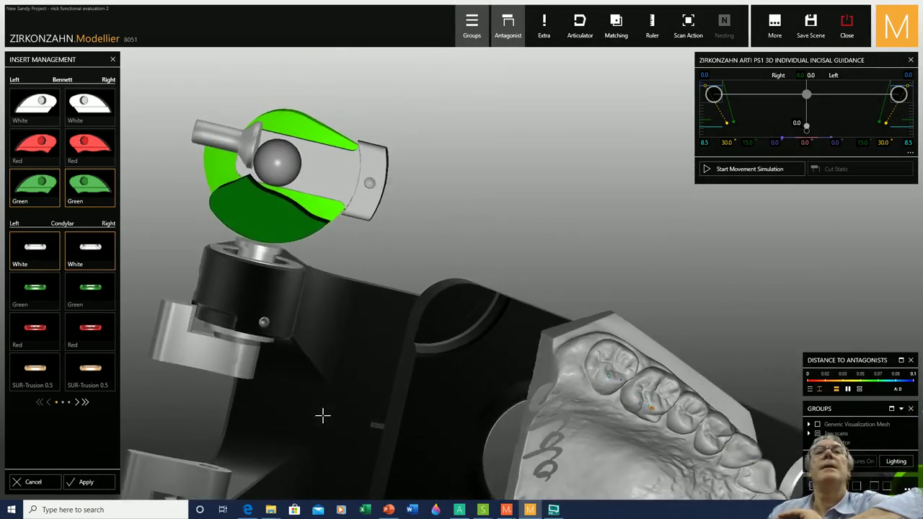
left_click(93, 110)
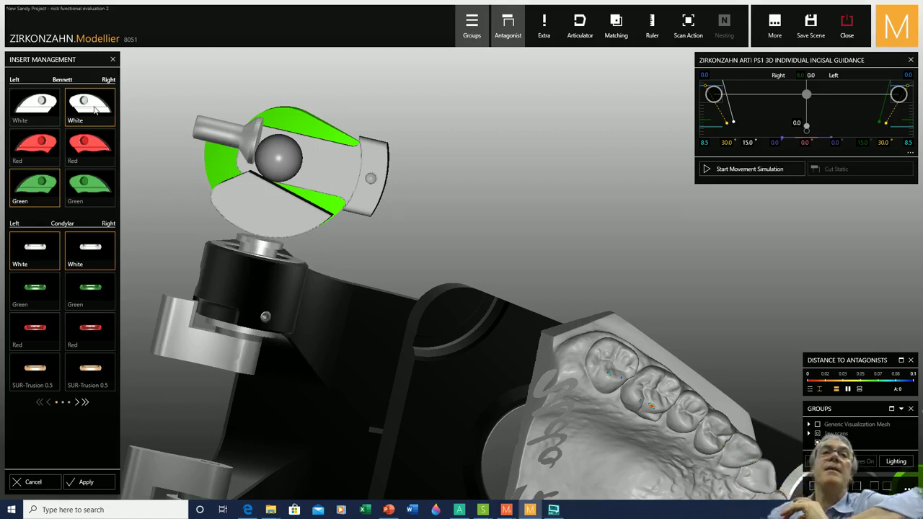
left_click(85, 184)
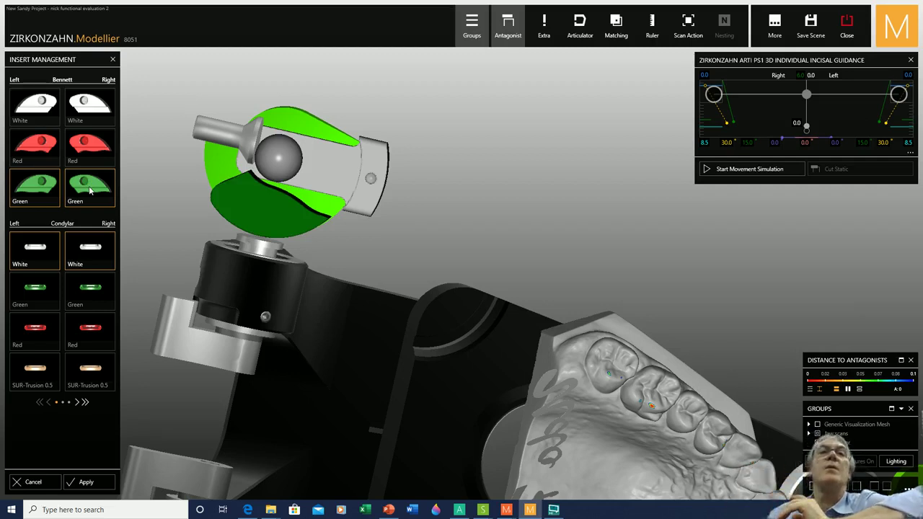
left_click(93, 152)
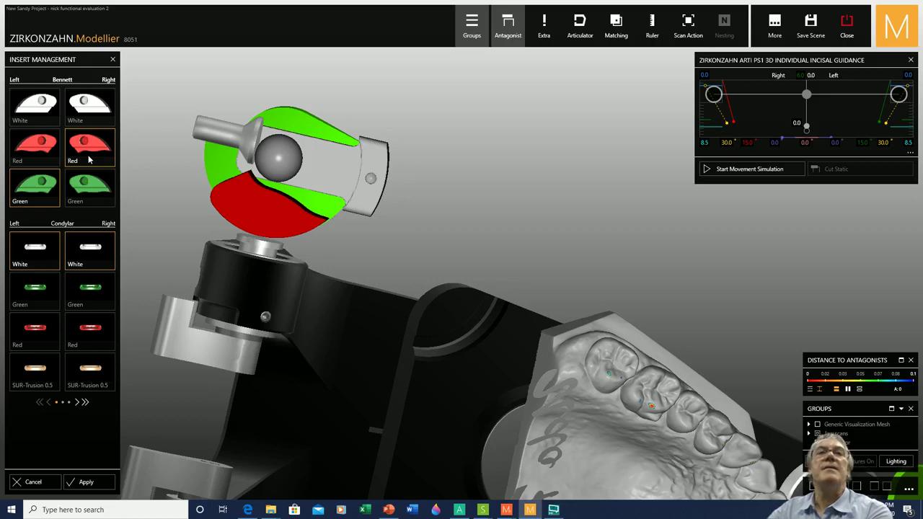
left_click(89, 152)
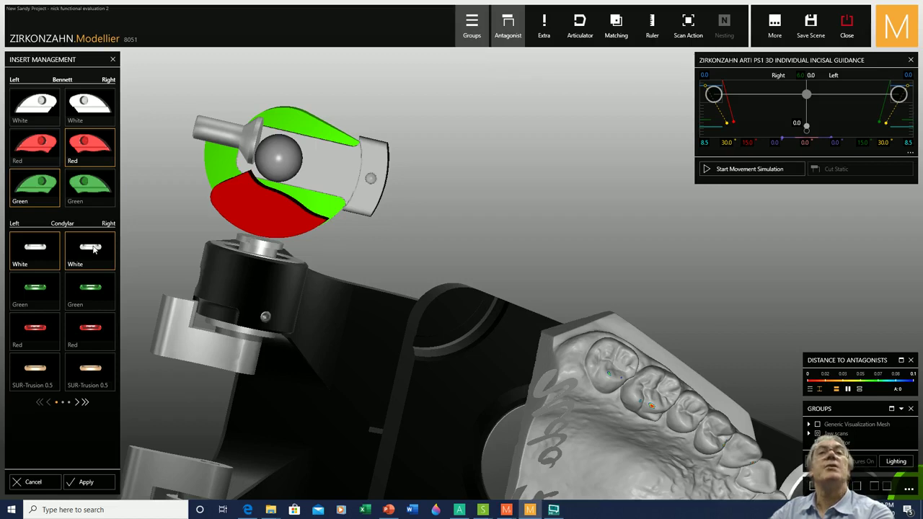
left_click(93, 191)
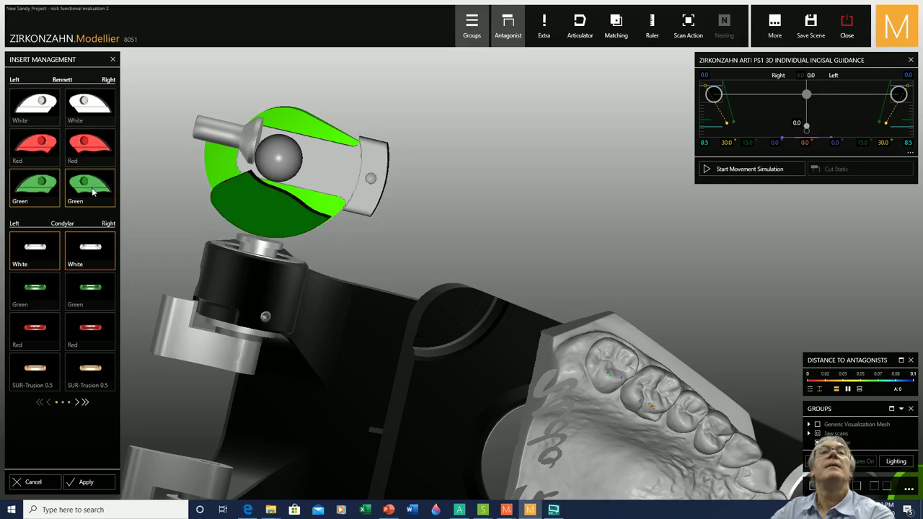
- Show the complete articulator again with both jaws and apply the insert selection
scroll(128, 188, "down", 4)
right_click_drag(257, 281, 257, 275)
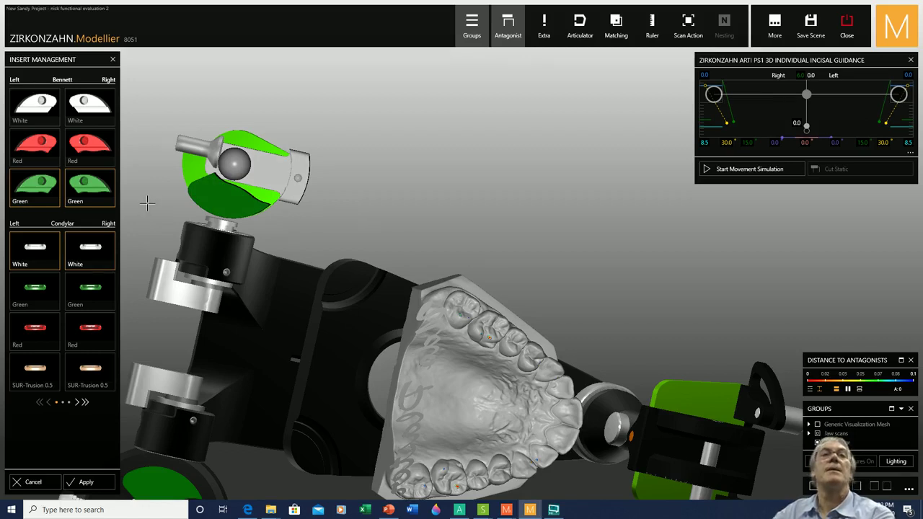
scroll(147, 202, "down", 2)
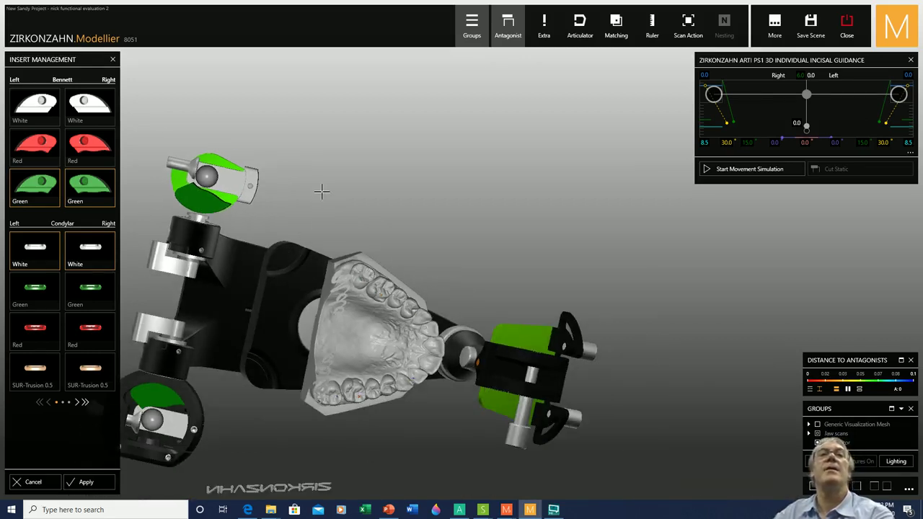
right_click_drag(321, 192, 282, 333)
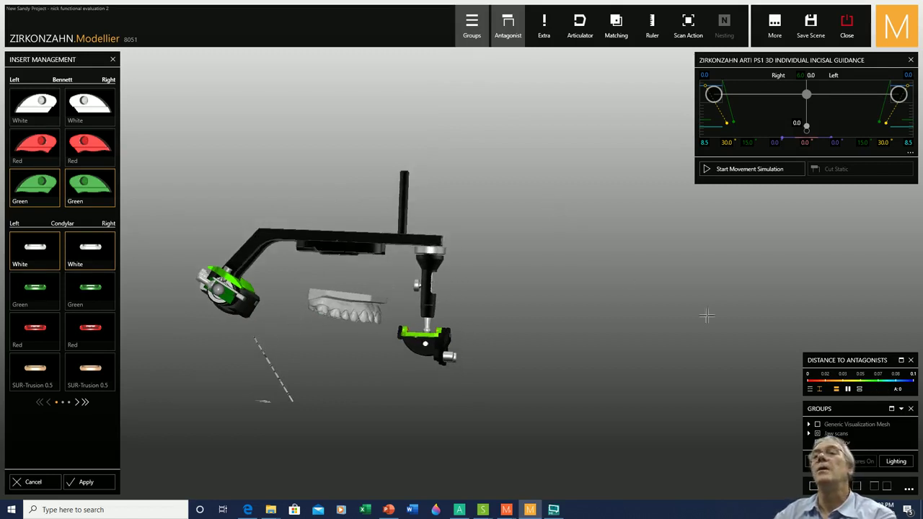
left_click(817, 443)
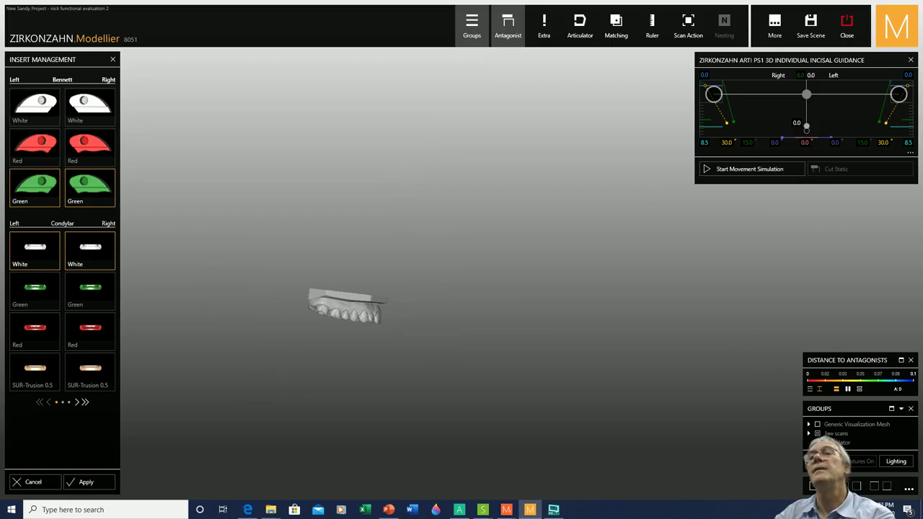
left_click(818, 443)
scroll(676, 362, "down", 1)
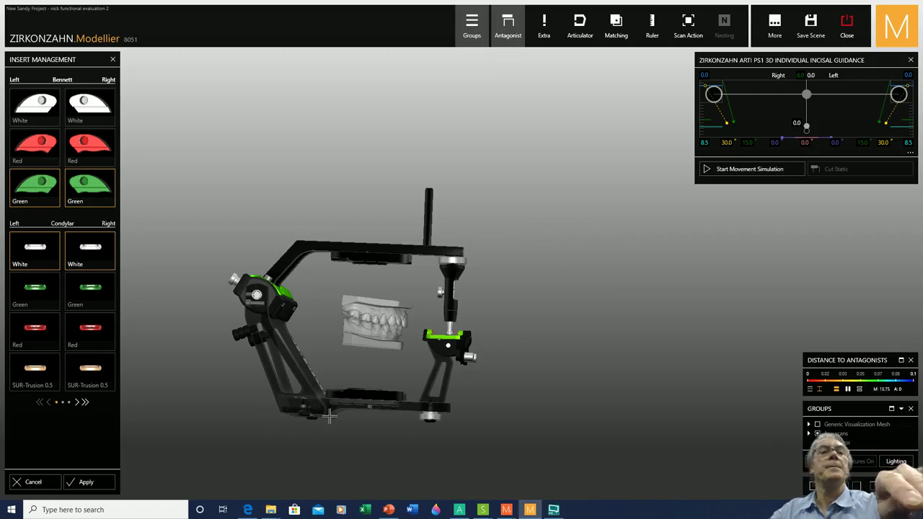
left_click(95, 483)
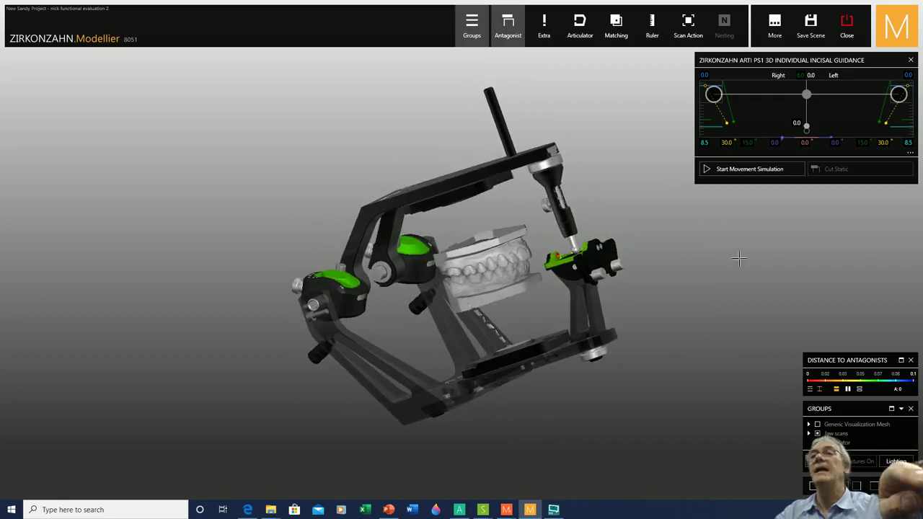
- Check the assembled articulator from the front and side, and start the movement simulation
right_click_drag(581, 209, 581, 208)
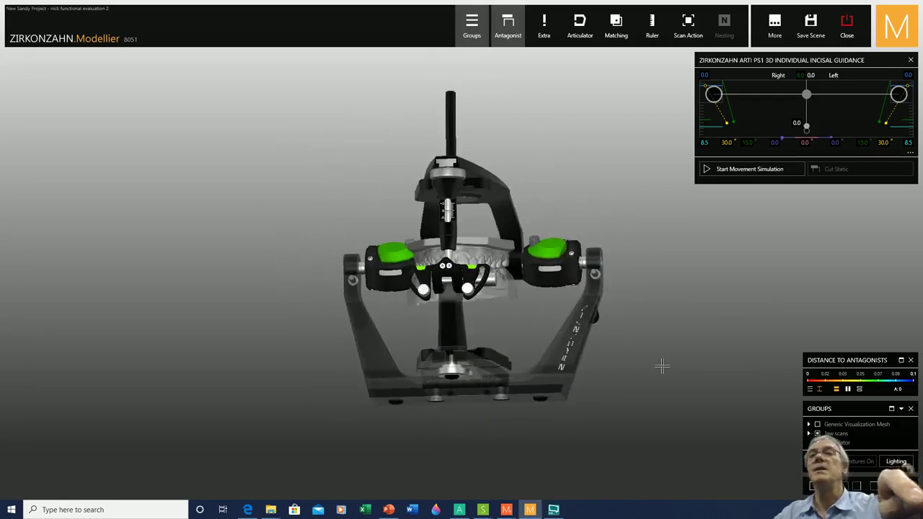
right_click_drag(493, 395, 492, 394)
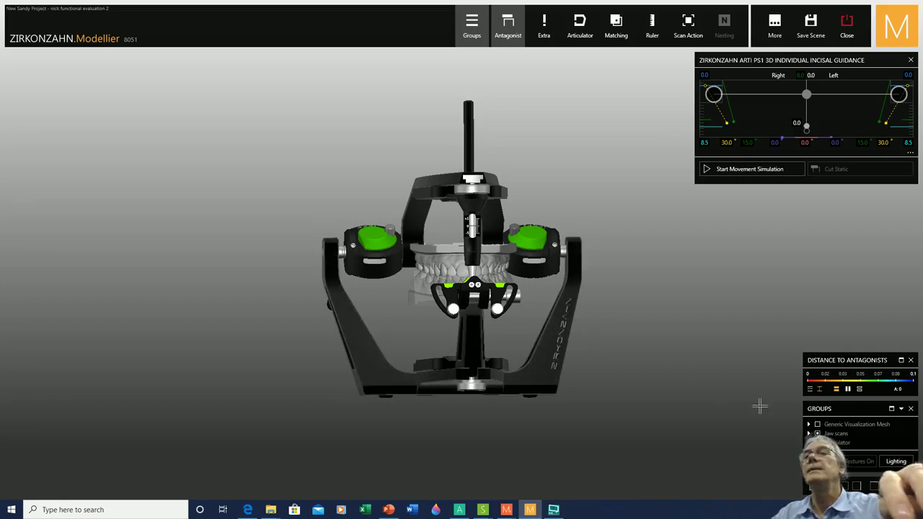
right_click_drag(683, 341, 682, 340)
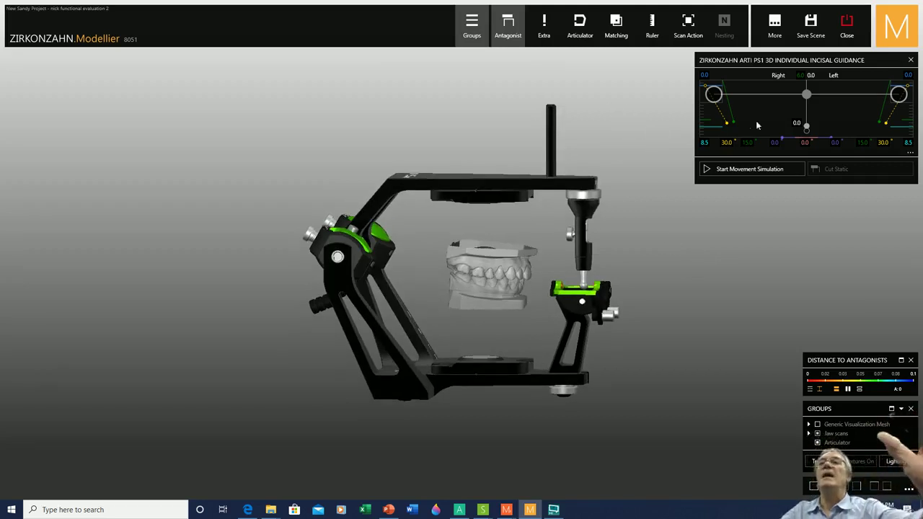
left_click(749, 170)
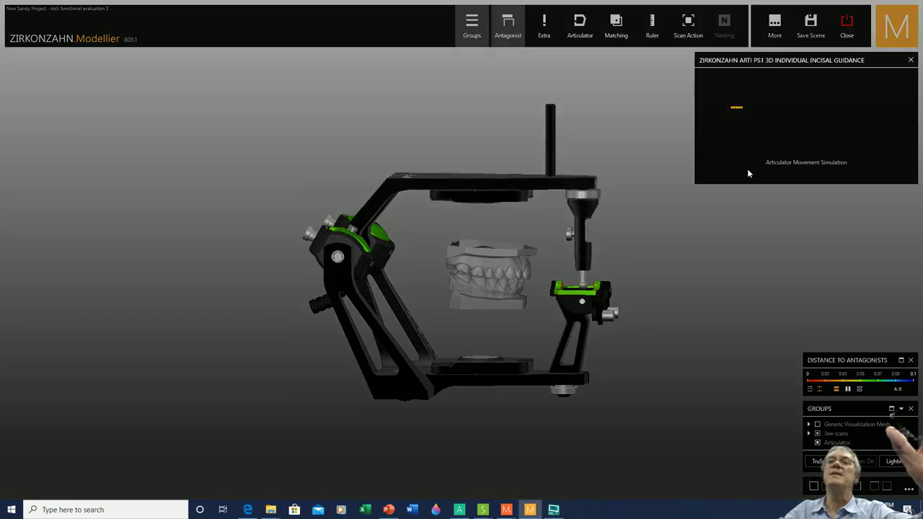
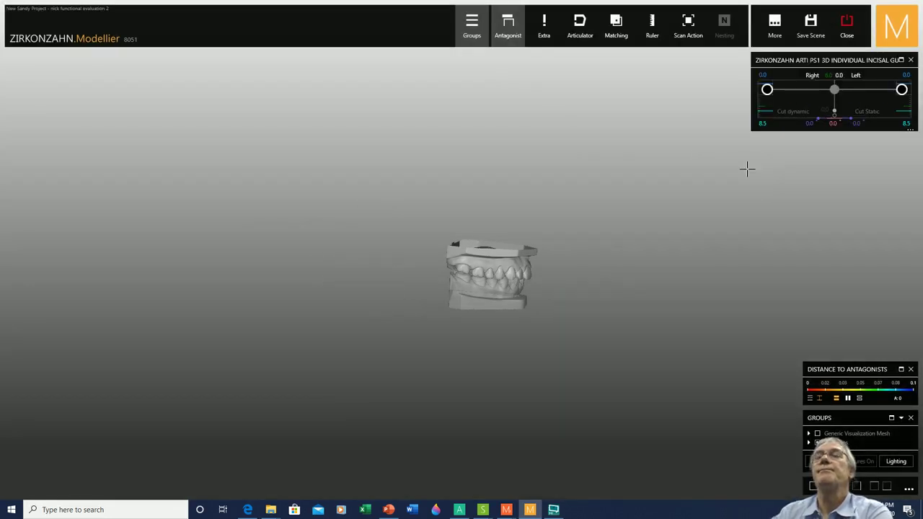
- Fade out the lower cast and examine the contact points on the upper arch from the occlusal side
right_click_drag(547, 323, 547, 322)
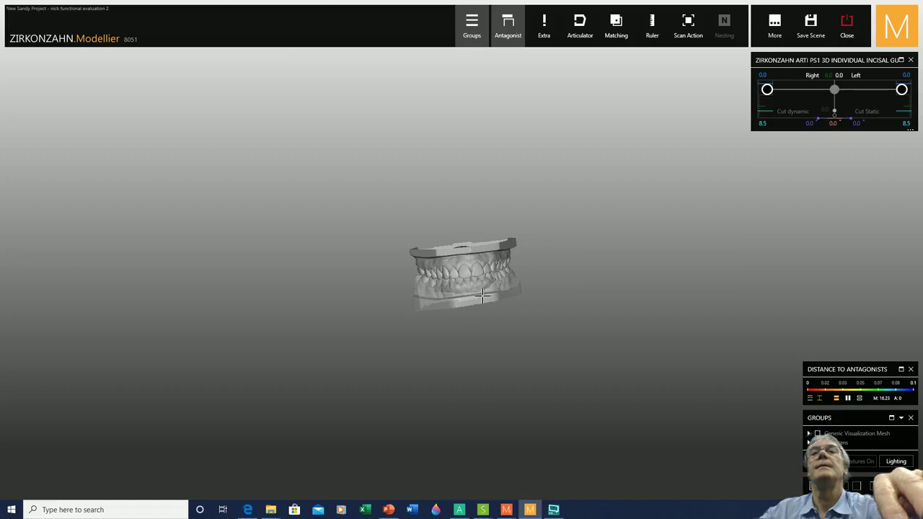
scroll(483, 295, "down", 2, "ctrl")
right_click_drag(482, 335, 481, 339)
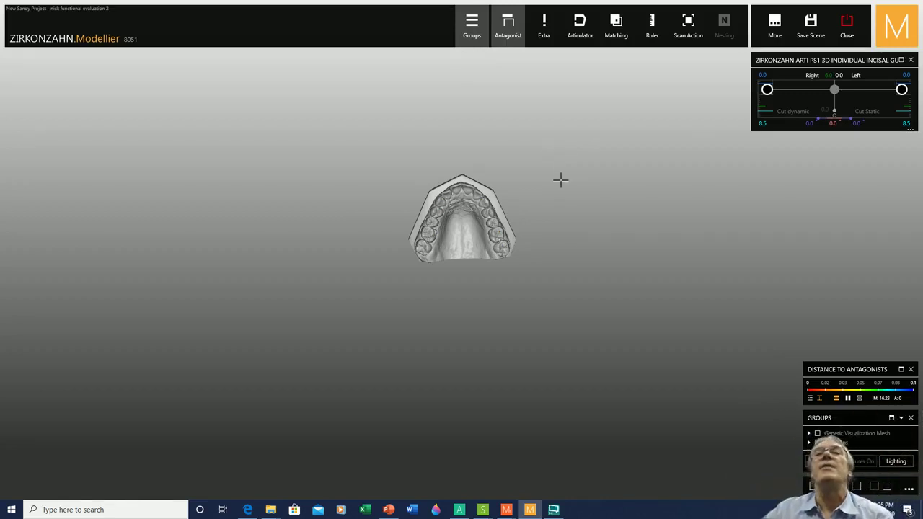
scroll(462, 281, "up", 5)
scroll(454, 325, "down", 4)
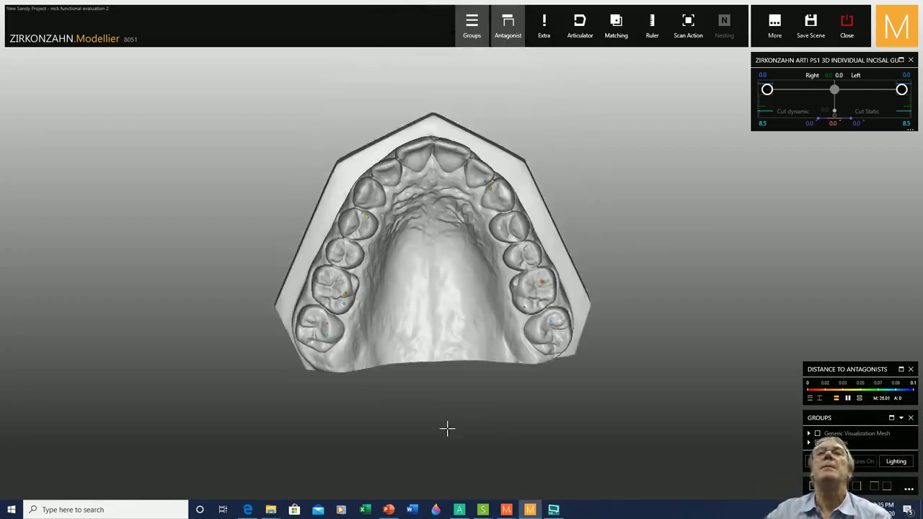
scroll(420, 392, "down", 1)
scroll(430, 366, "up", 4)
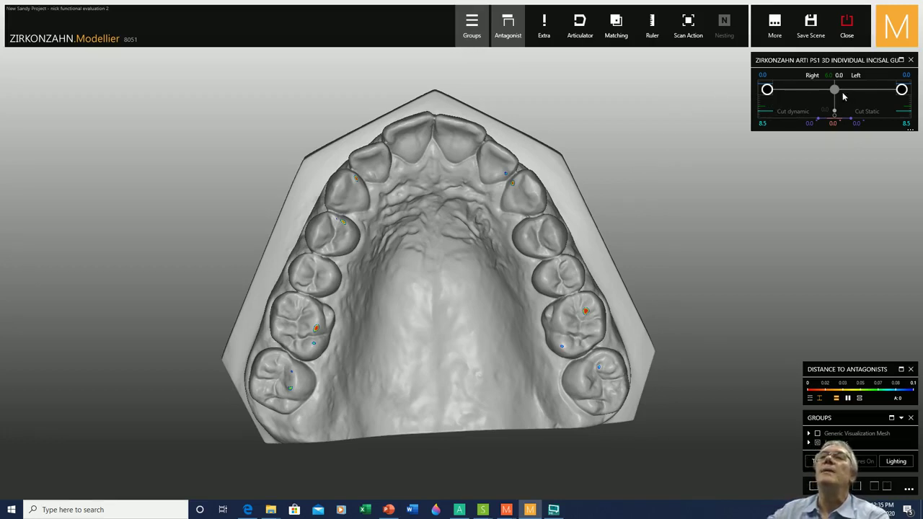
- Move the simulated articulator to 0.7 in protrusion and examine the contacts on the upper front teeth
left_click_drag(835, 96, 836, 94)
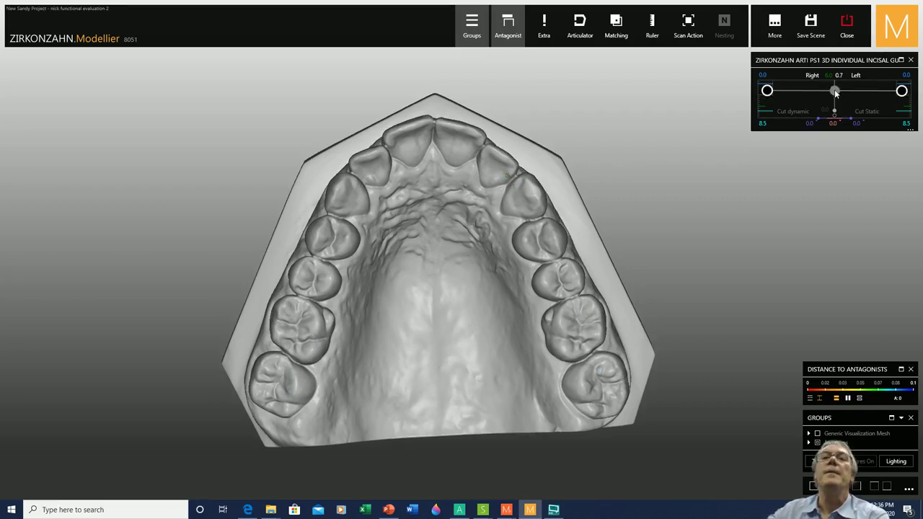
scroll(442, 215, "up", 5)
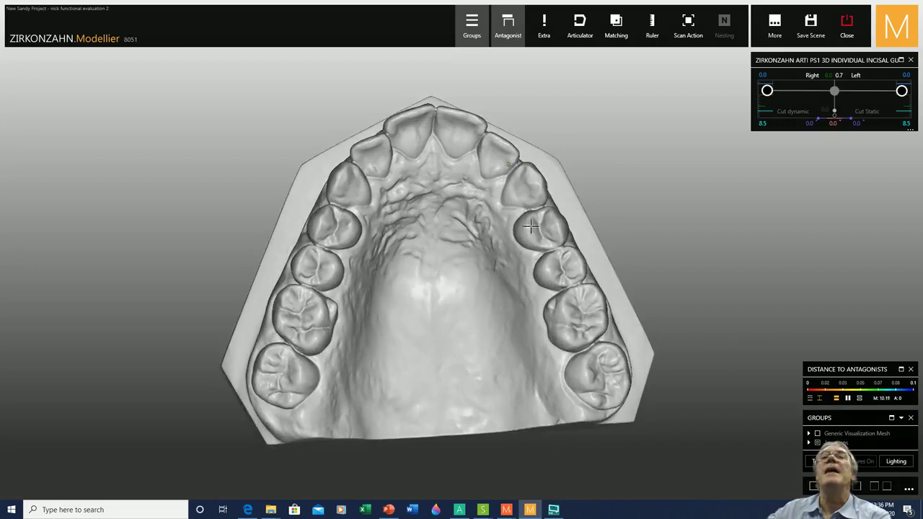
scroll(442, 215, "down", 3)
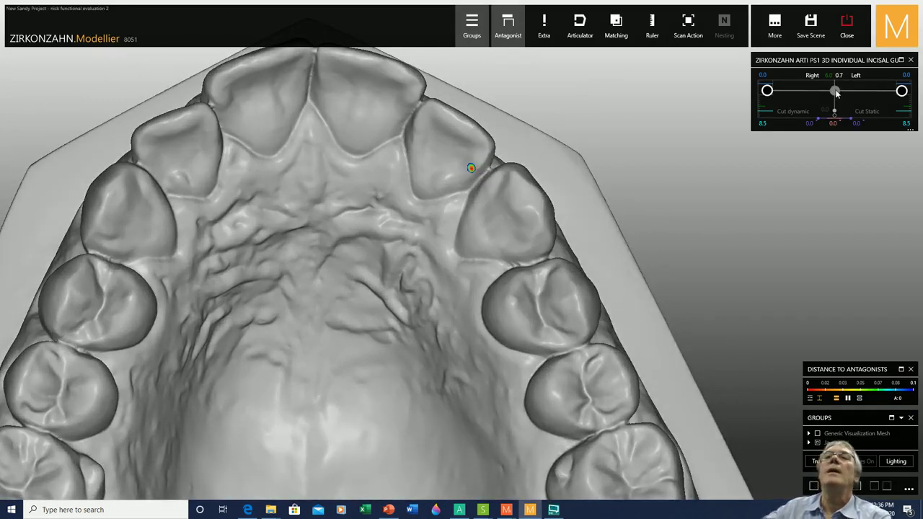
- Advance the simulated protrusion to 2.0 to compare the upper incisor contacts, and return the articulator to 0.0
left_click(836, 94)
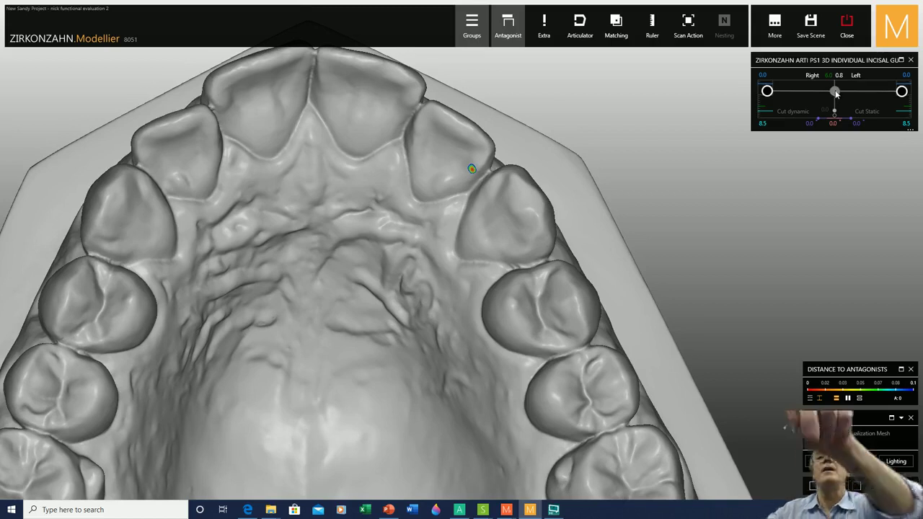
left_click_drag(836, 91, 836, 92)
scroll(835, 93, "up", 8)
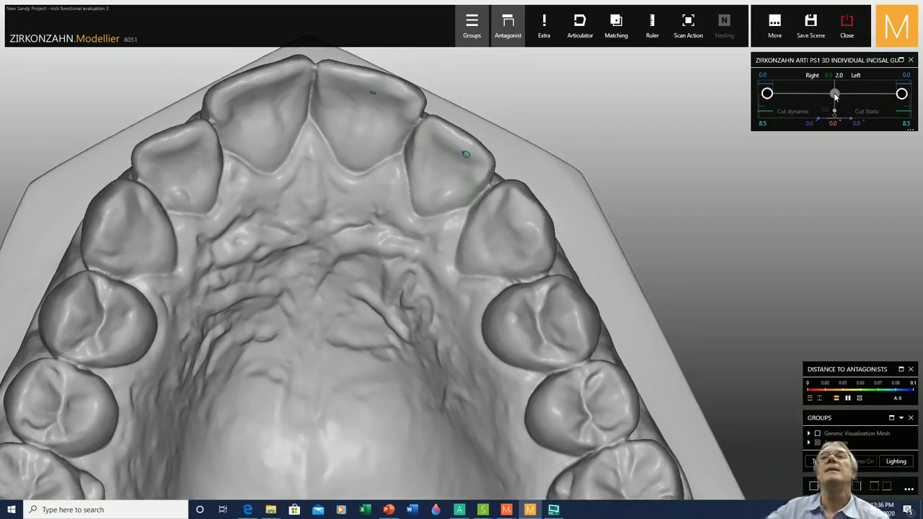
left_click_drag(834, 94, 835, 90)
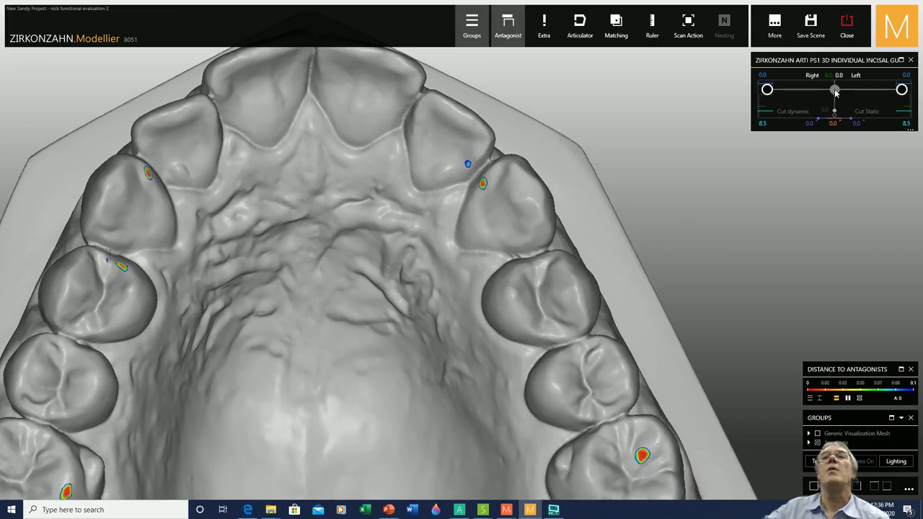
- Advance the protrusion in small increments through 0.2 and 0.5 to 0.7, examining the contacts on the molars, canines and incisors
scroll(836, 93, "up", 2)
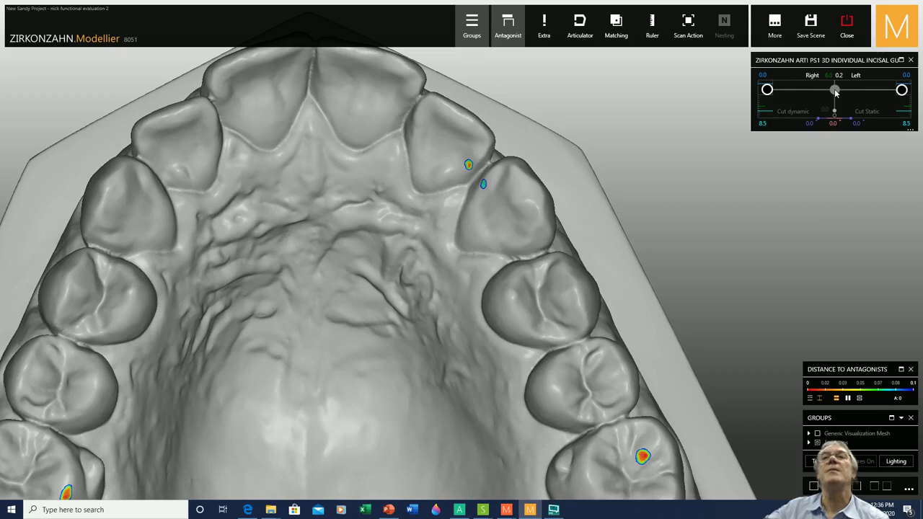
scroll(734, 331, "down", 5)
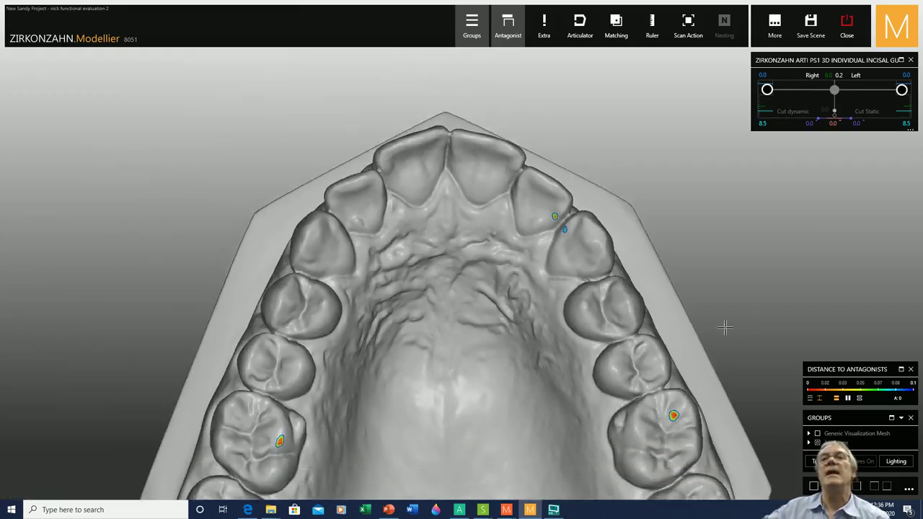
scroll(490, 347, "up", 2)
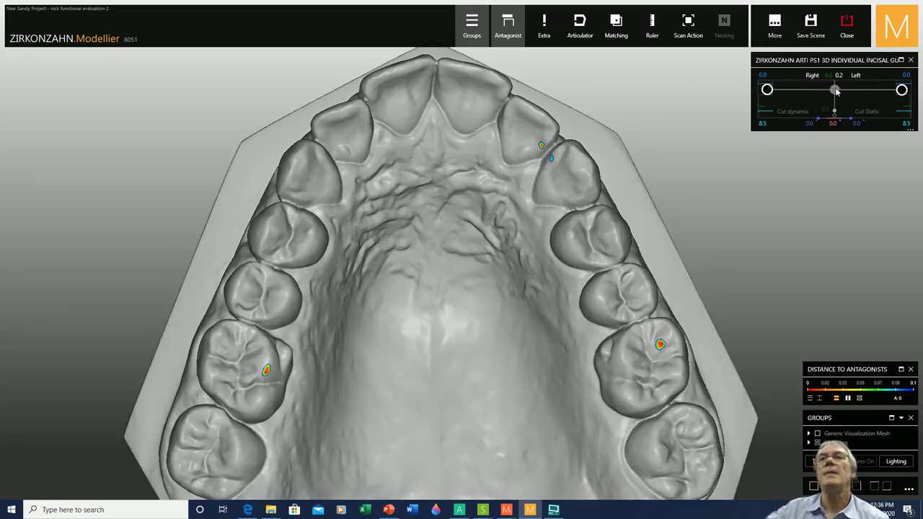
left_click_drag(834, 89, 835, 90)
scroll(835, 93, "up", 2)
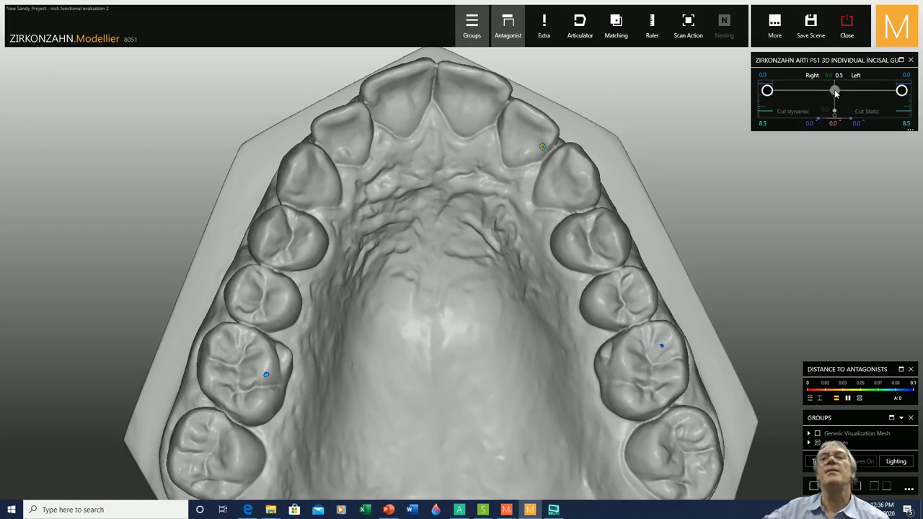
scroll(835, 93, "up", 2)
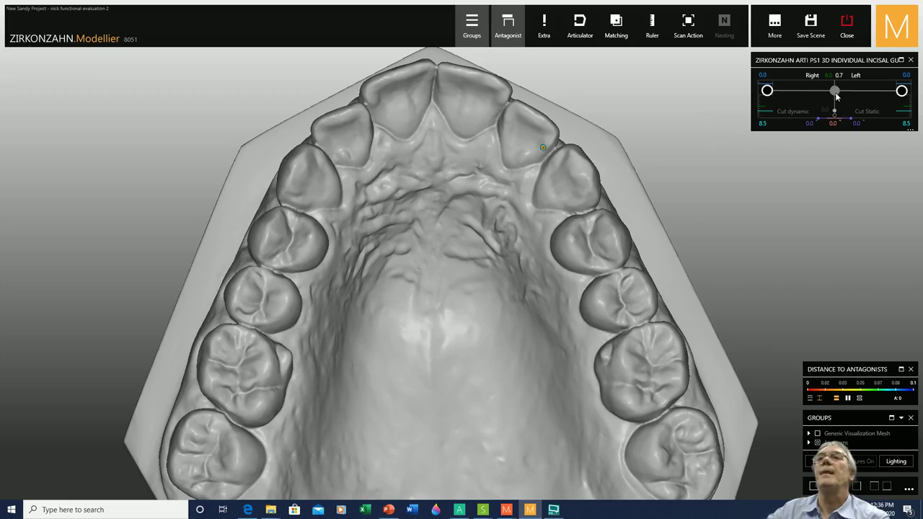
- Continue the protrusion through 1.3 and 1.7 to 3.5, examining the contacts along the upper front teeth
left_click_drag(836, 91, 835, 92)
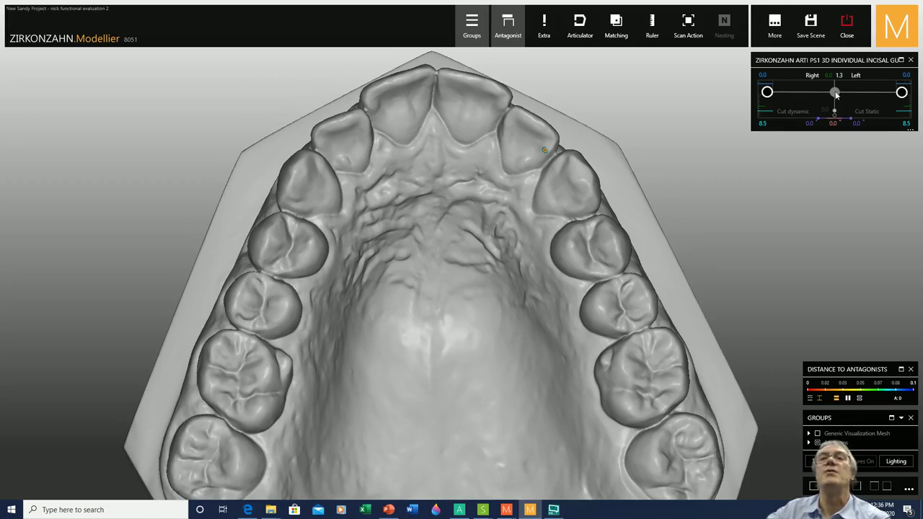
left_click_drag(835, 91, 835, 93)
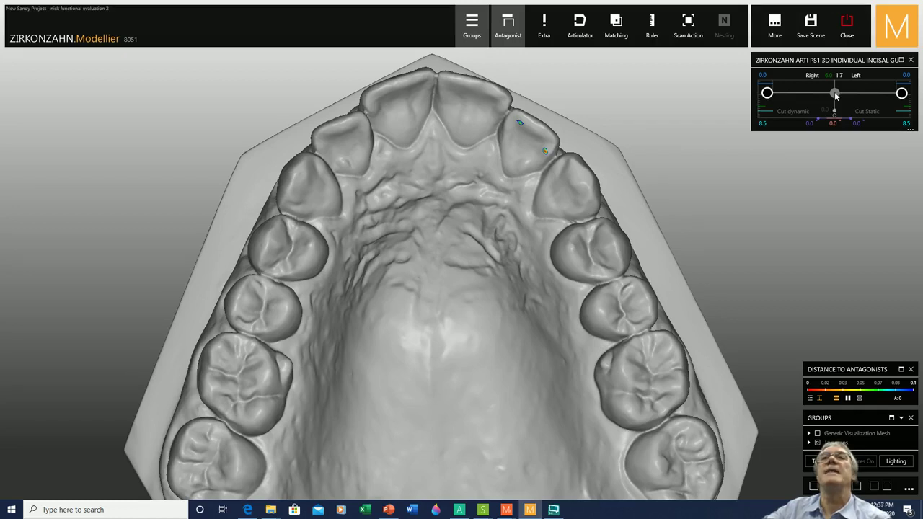
left_click_drag(835, 95, 835, 100)
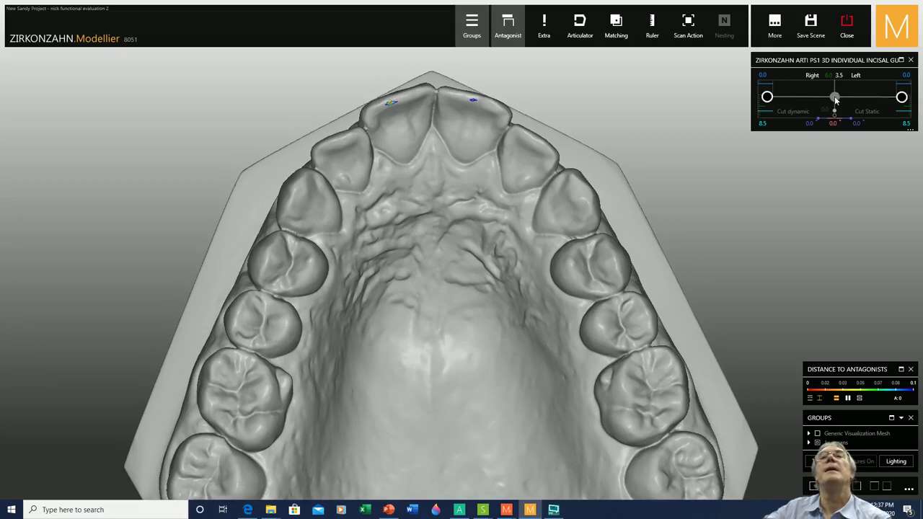
scroll(451, 245, "down", 2)
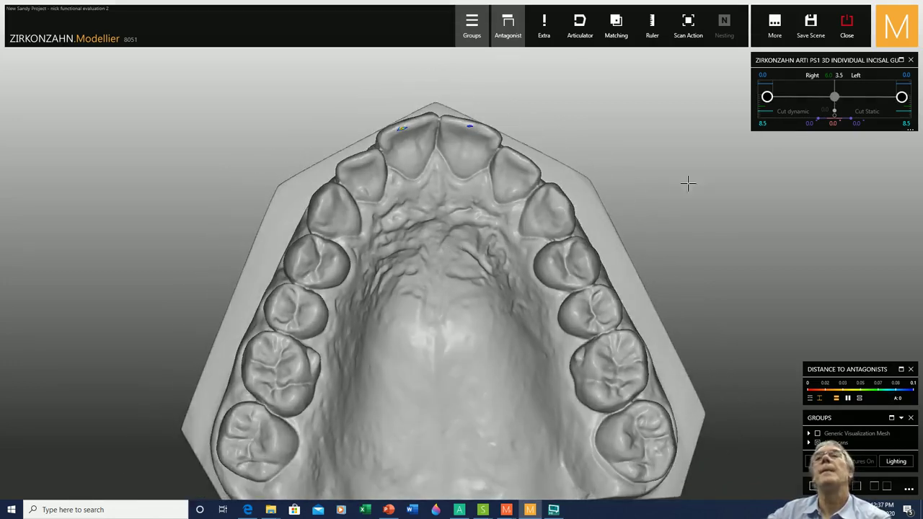
- Reset the protrusion to 0.0 and simulate a right lateral movement, then reduce it to a slight excursion
left_click_drag(834, 99, 834, 90)
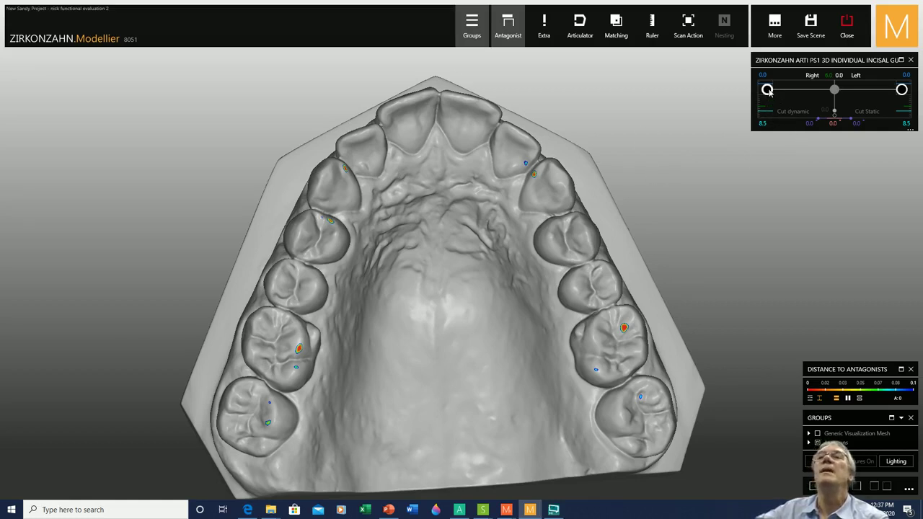
left_click_drag(769, 90, 767, 90)
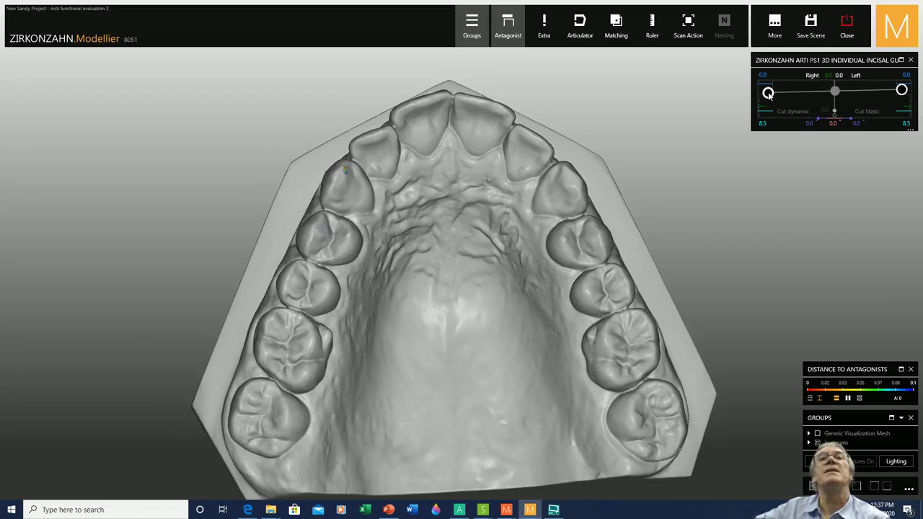
left_click_drag(768, 94, 767, 90)
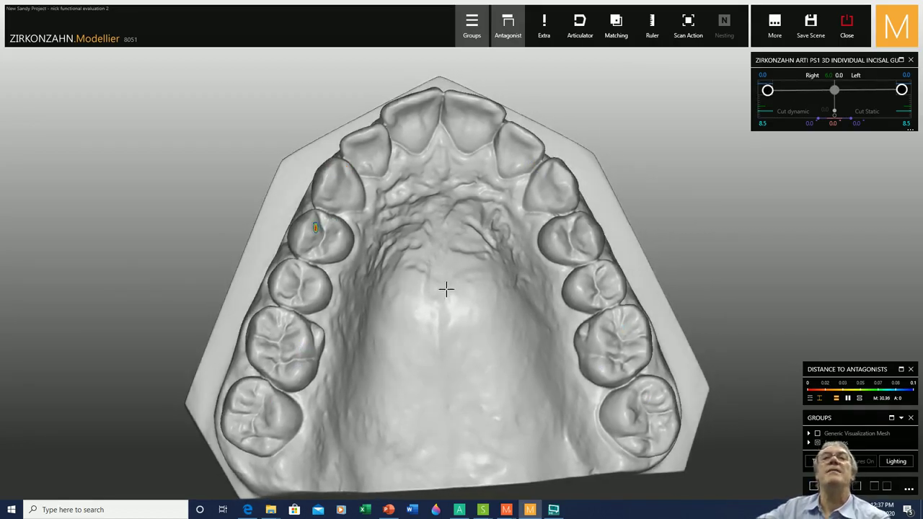
- Inspect the upper cast from the side and from the occlusal view in the slight right lateral position
right_click_drag(445, 289, 456, 280)
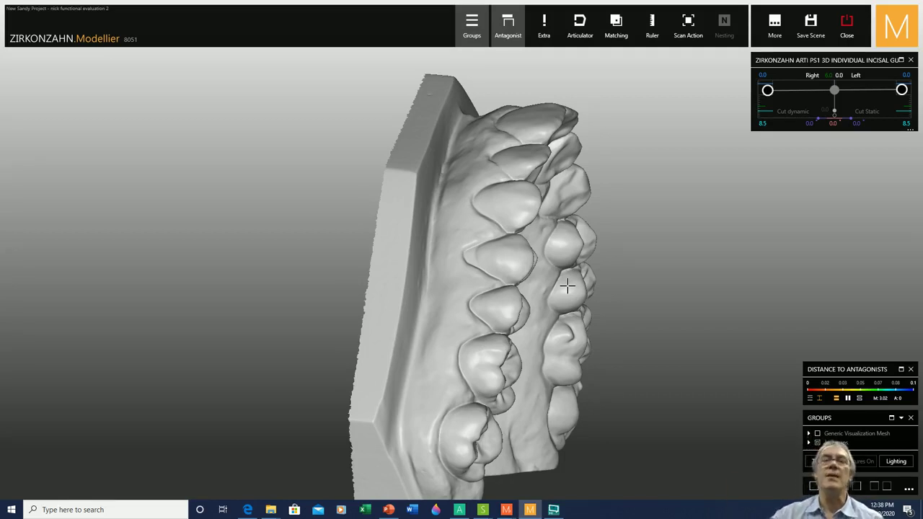
scroll(559, 285, "down", 3)
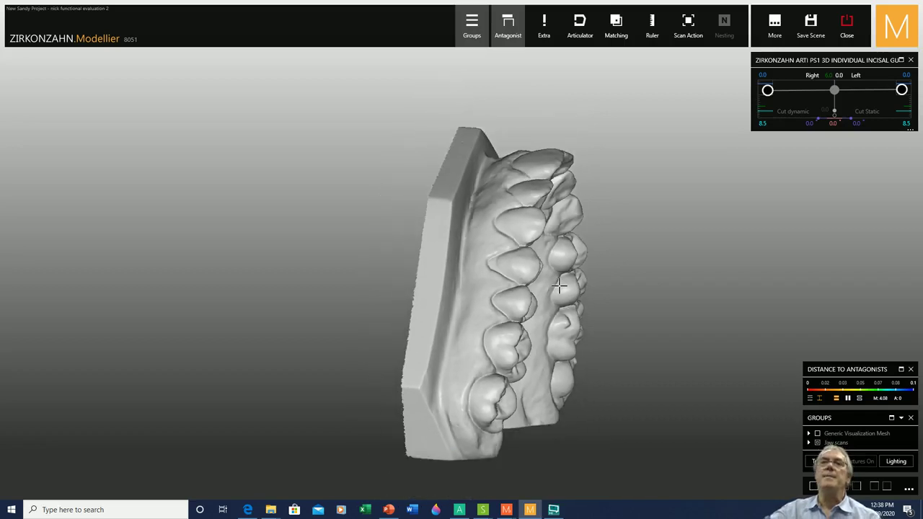
right_click_drag(604, 279, 596, 271)
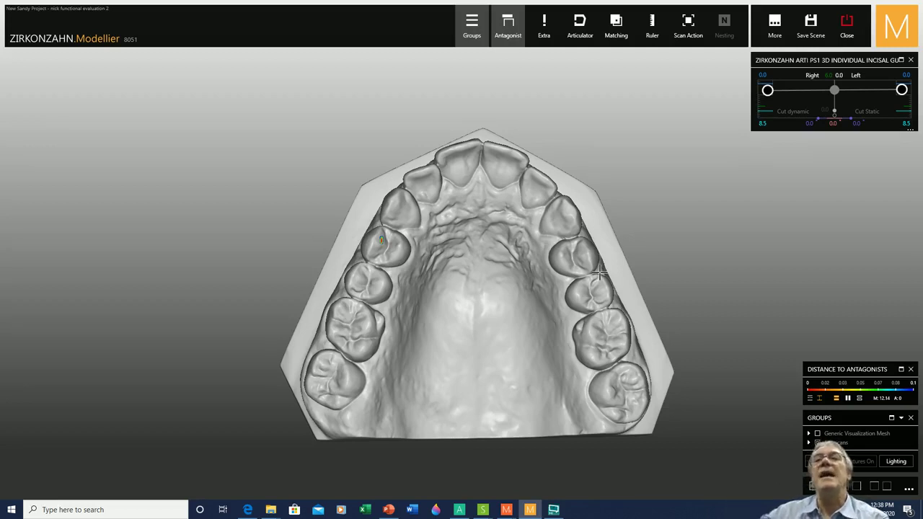
scroll(527, 284, "down", 3)
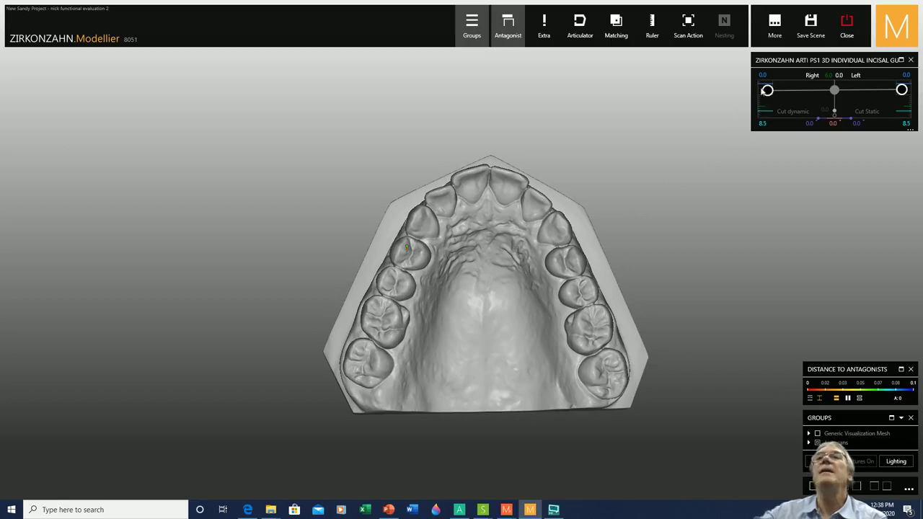
- Reset the right excursion, simulate a slight left lateral movement and examine the contact on the right second molar and the left canine area
left_click_drag(769, 91, 768, 91)
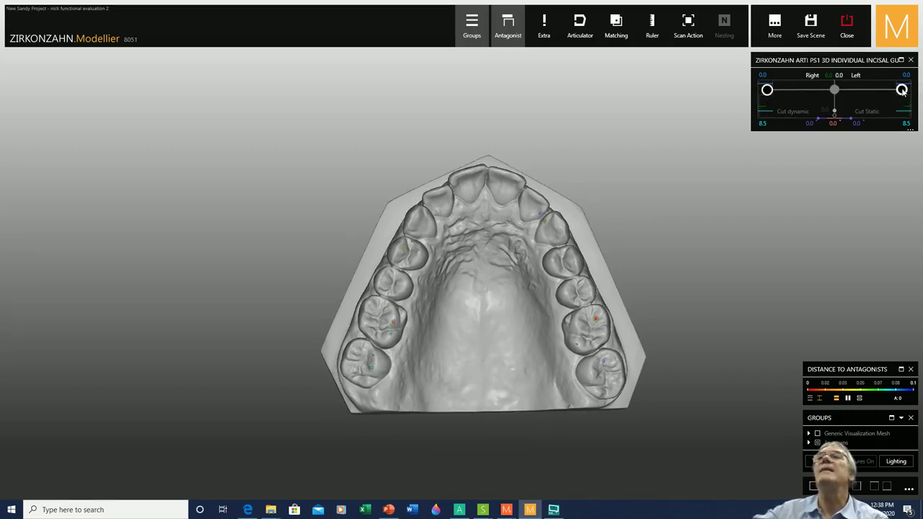
left_click_drag(902, 89, 902, 91)
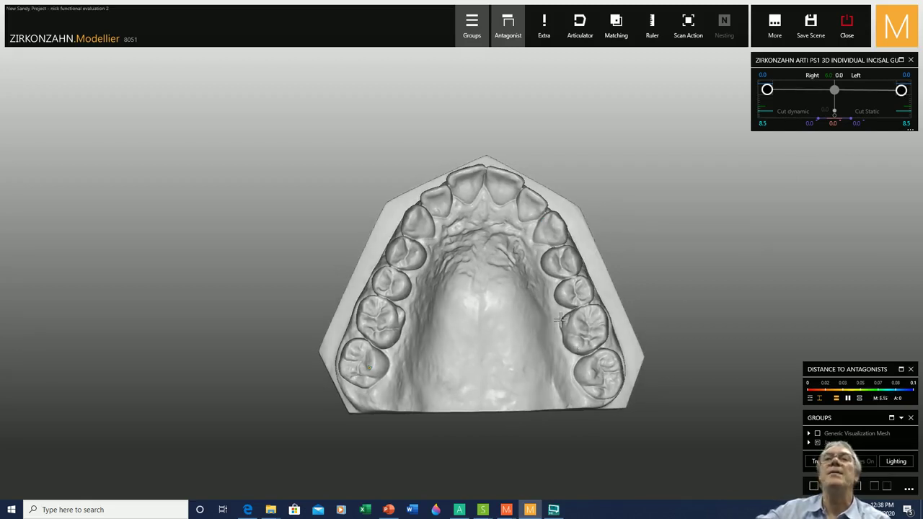
right_click_drag(437, 370, 495, 367)
scroll(491, 366, "up", 5)
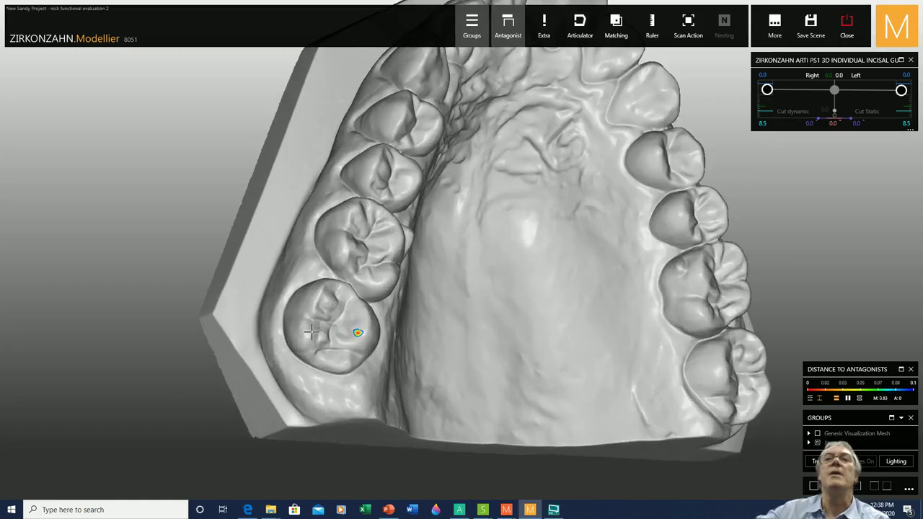
scroll(457, 291, "down", 3)
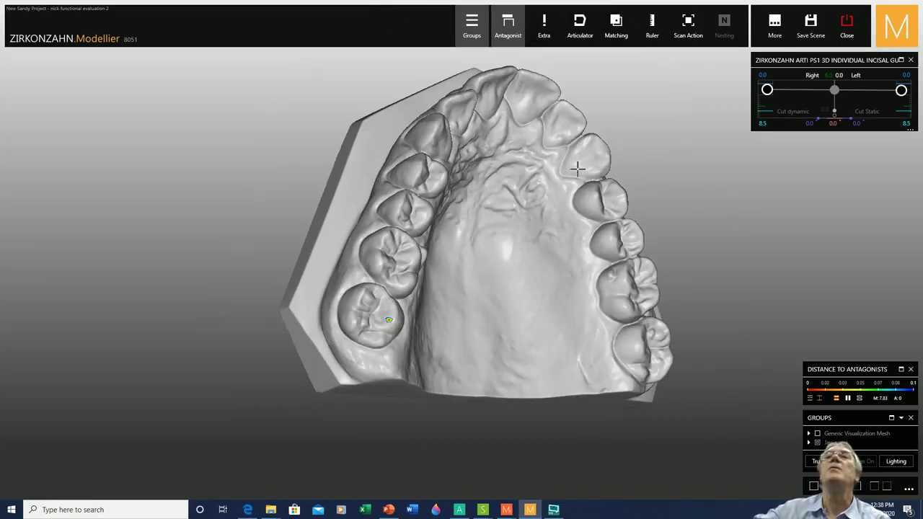
scroll(613, 148, "up", 4)
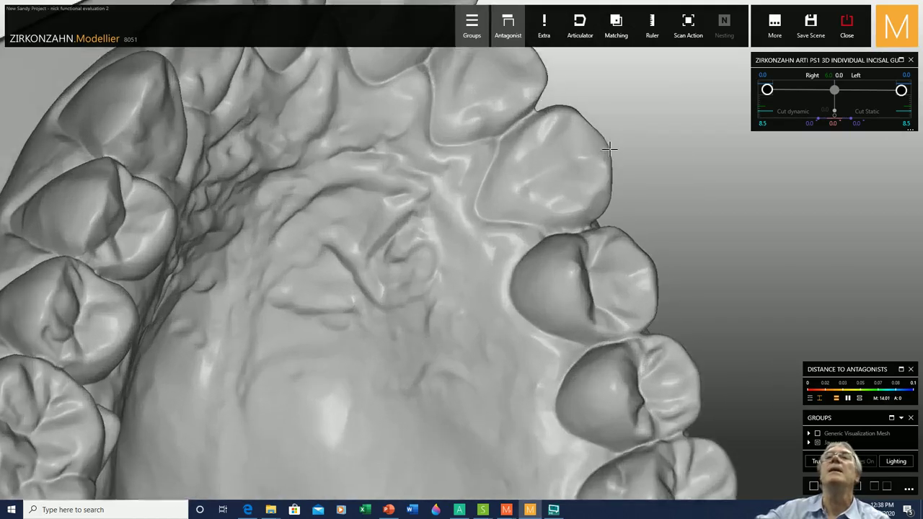
scroll(613, 149, "down", 2)
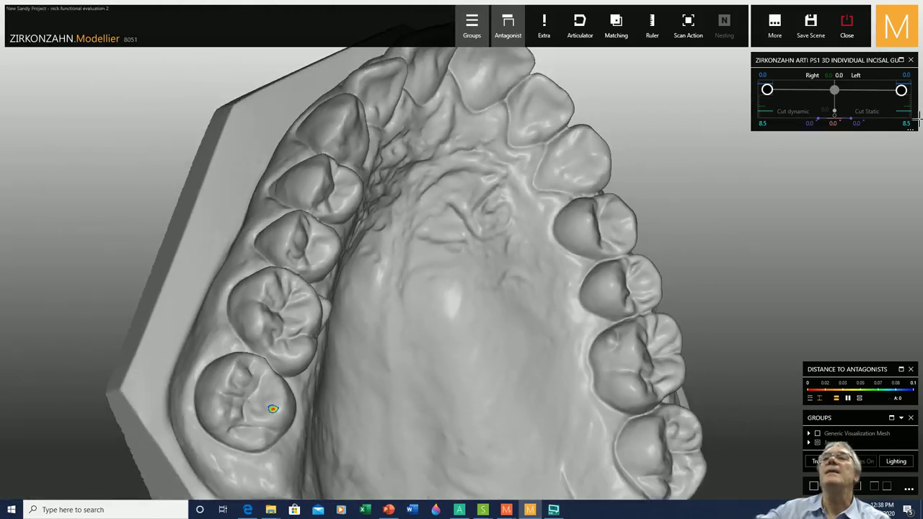
- Increase the left lateral movement and examine the contact on the upper left canine from the front and occlusal sides
left_click_drag(902, 94, 902, 95)
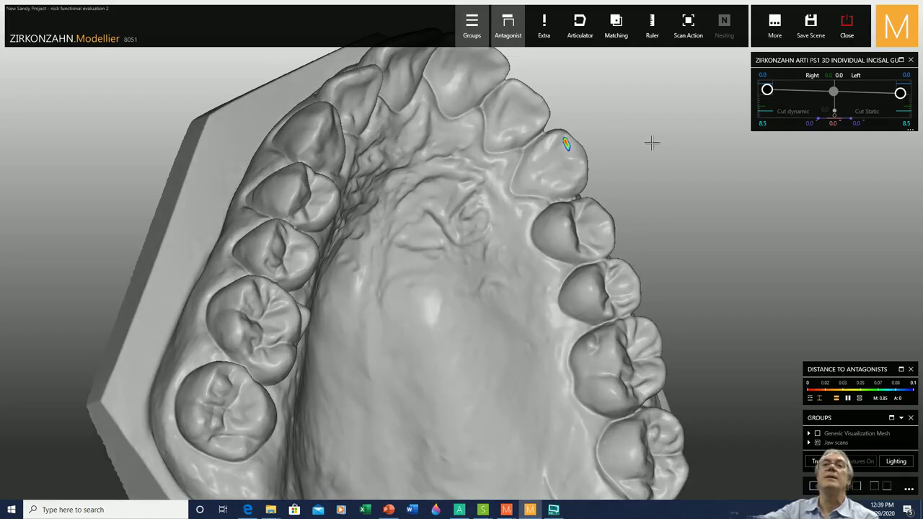
right_click_drag(654, 142, 656, 143)
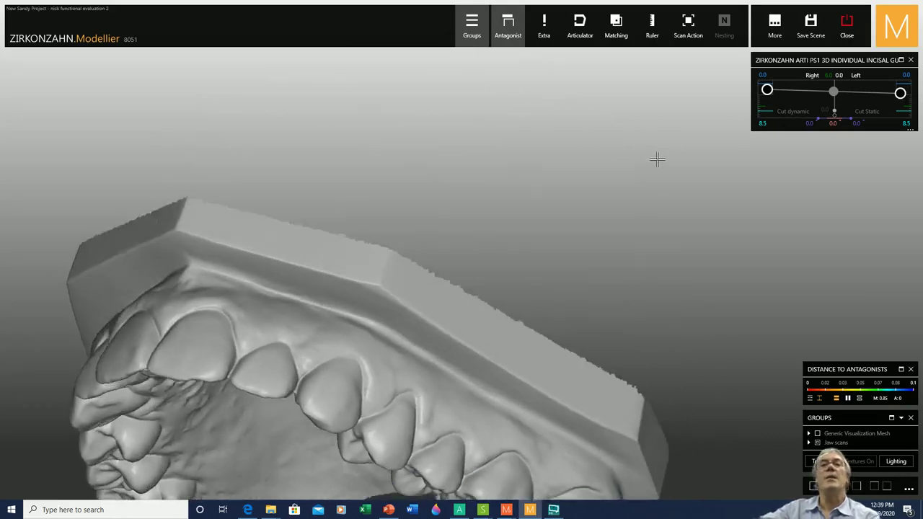
middle_click_drag(657, 160, 706, 90)
right_click_drag(706, 90, 619, 174)
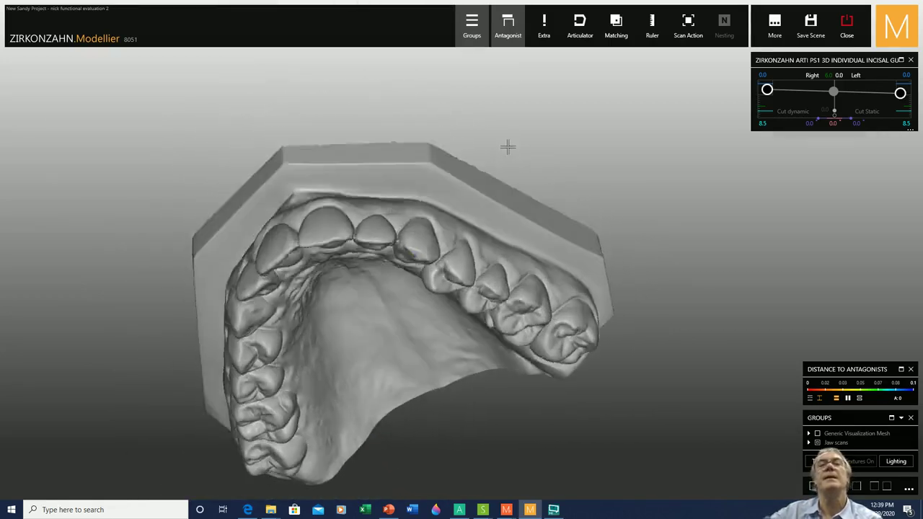
right_click_drag(507, 145, 497, 151)
right_click_drag(517, 214, 508, 137)
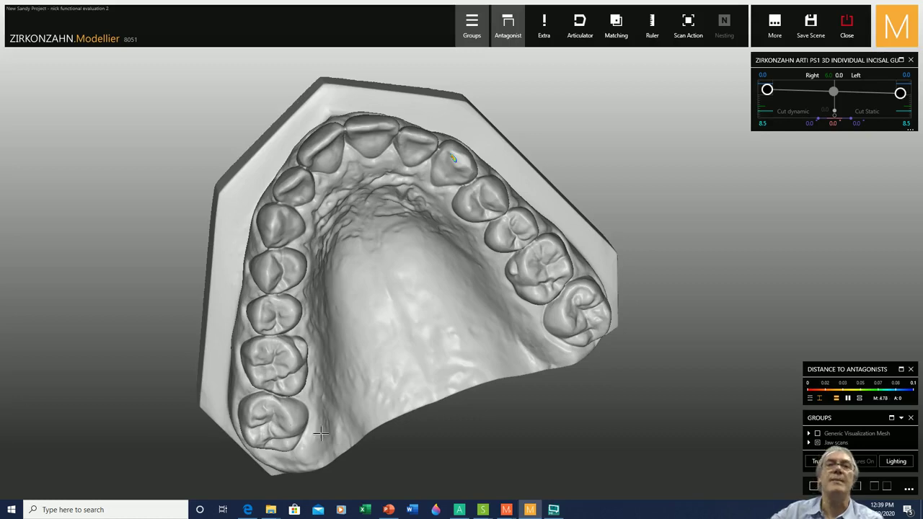
- Check the upper cast from the buccal side, return to the occlusal view and move slightly further into left excursion
scroll(337, 365, "down", 2)
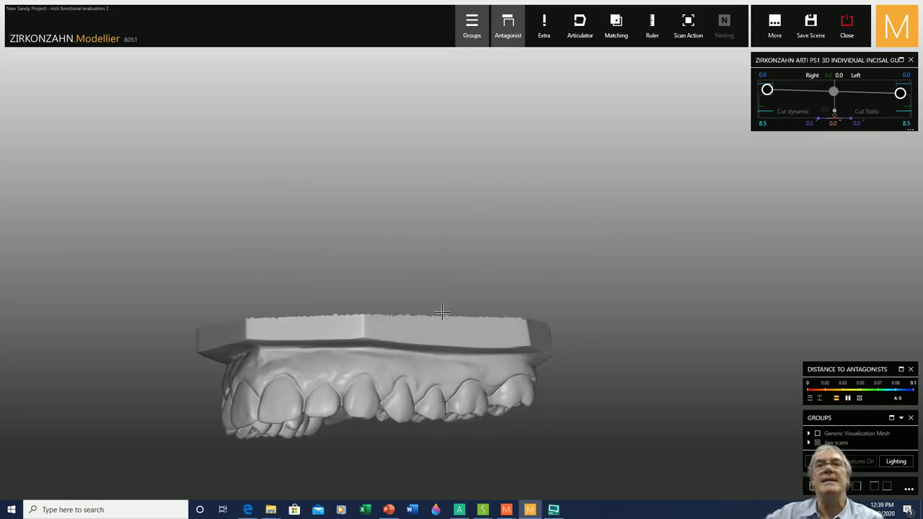
scroll(451, 319, "down", 3)
mouse_move(427, 348)
right_mouse_down()
mouse_move(439, 337)
mouse_move(424, 354)
right_mouse_up()
scroll(426, 353, "up", 3)
right_click_drag(452, 325, 451, 328)
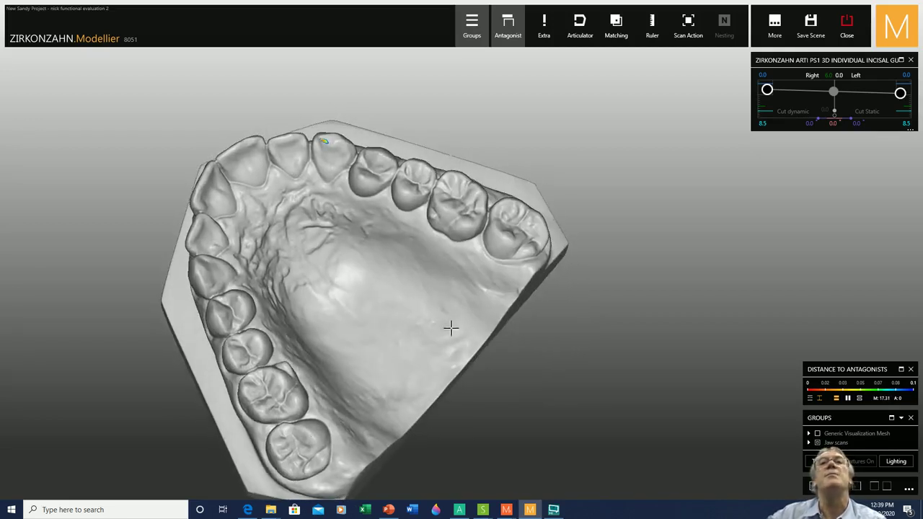
left_click_drag(902, 96, 902, 97)
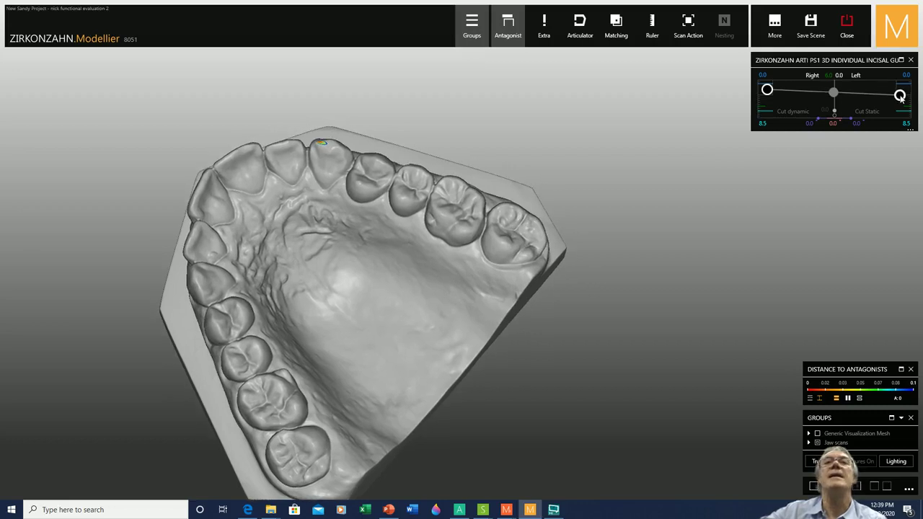
- Show the lower cast with the upper one and examine the canine contact and posterior separation closely from the left side
right_click_drag(545, 311, 633, 189)
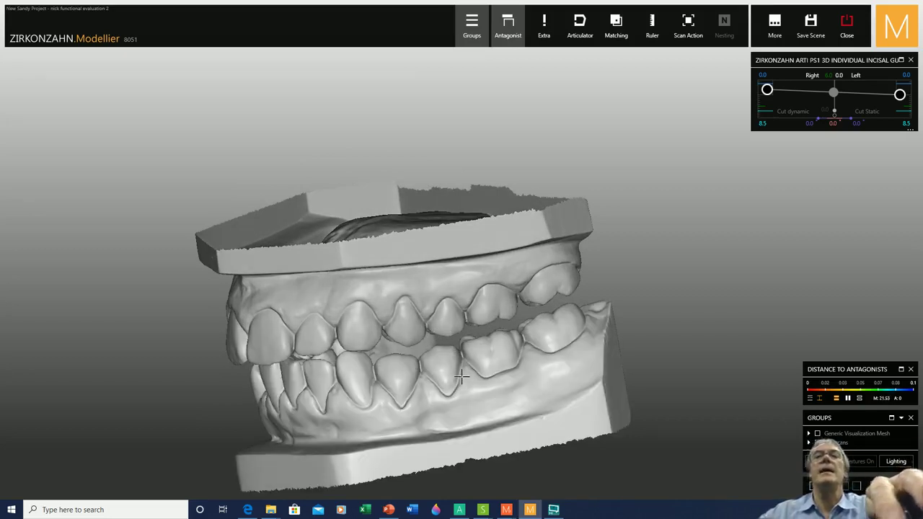
right_click_drag(468, 263, 517, 285)
scroll(462, 331, "up", 5)
scroll(462, 331, "up", 2)
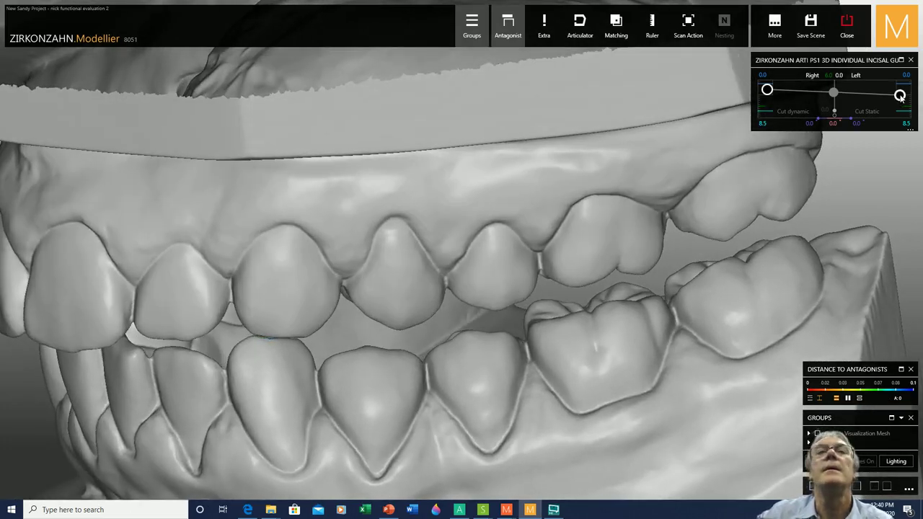
right_click_drag(693, 189, 355, 306)
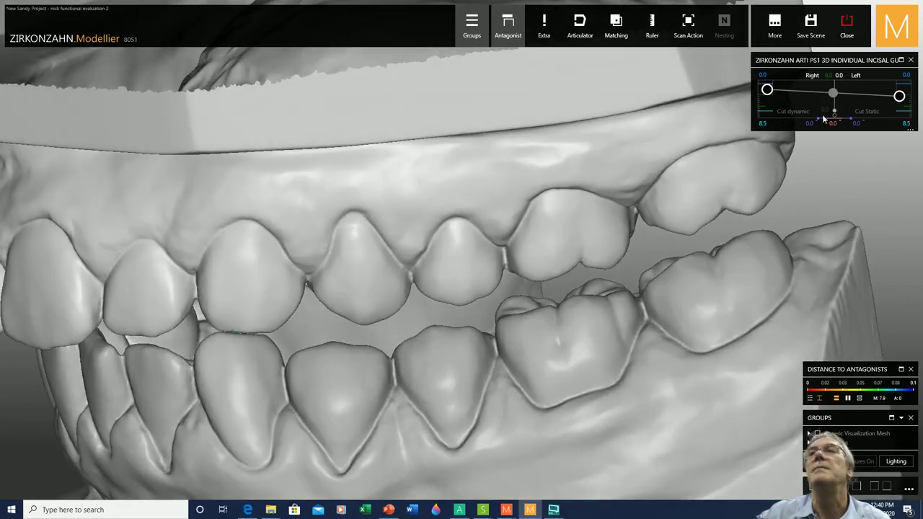
- Move slightly further into left excursion, reset the jaw to the closed bite and view both casts from the front
left_click_drag(900, 98, 900, 99)
right_click_drag(405, 235, 397, 252)
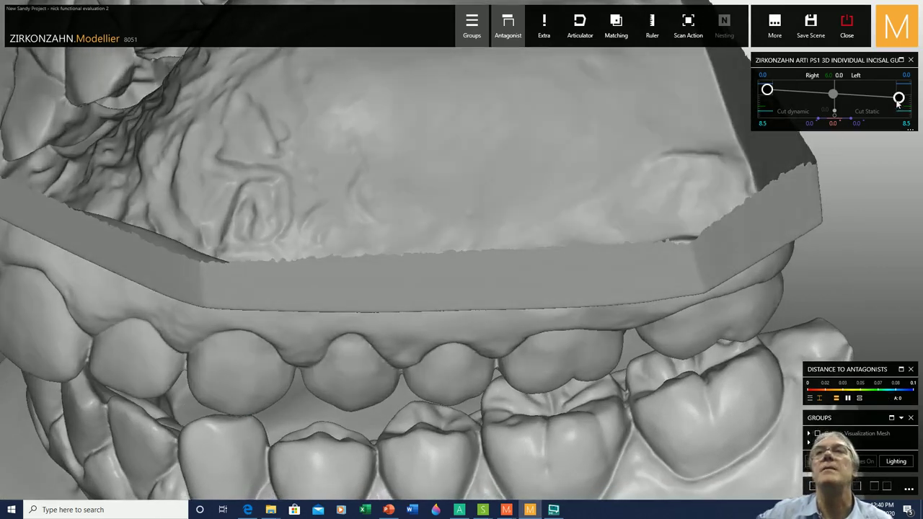
left_click_drag(898, 100, 902, 92)
right_click_drag(269, 243, 295, 238)
scroll(223, 295, "down", 3)
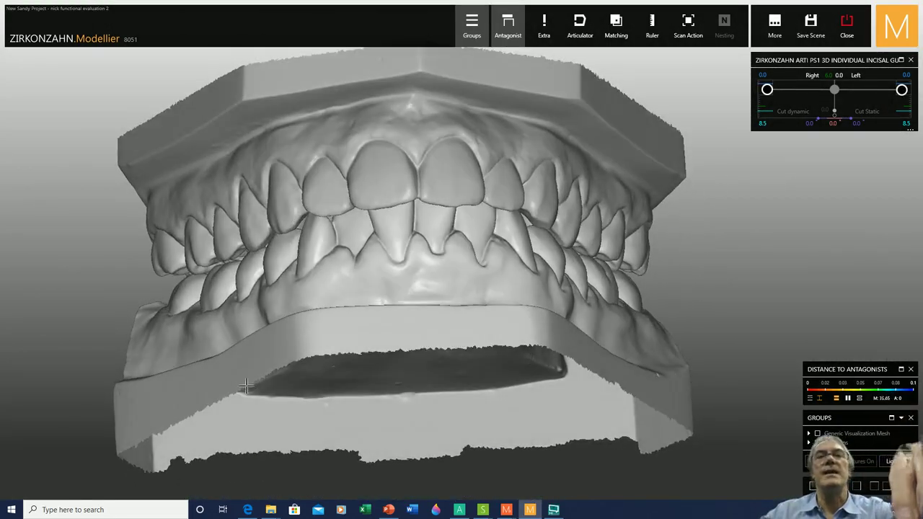
- Hide the lower cast and examine the static contact marks on the palatal surfaces of the upper anterior teeth
middle_click(338, 334)
right_click_drag(359, 328, 399, 354)
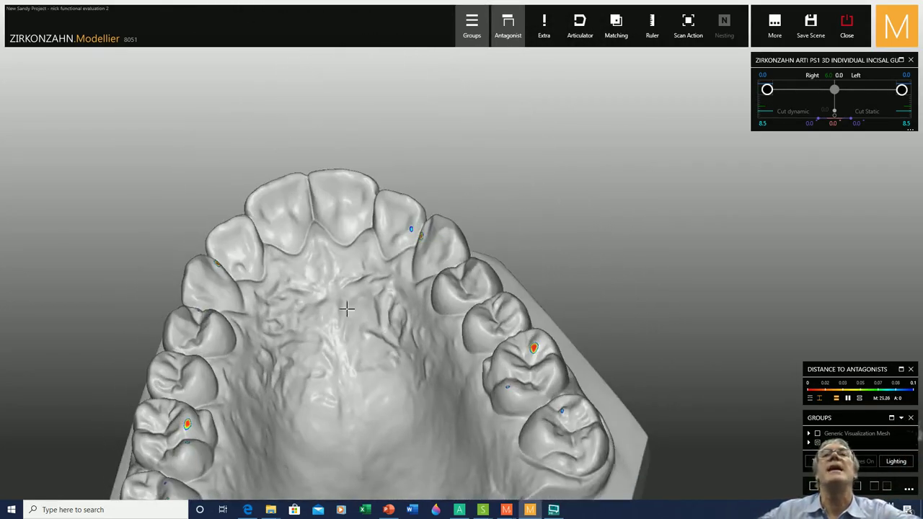
scroll(346, 192, "up", 5)
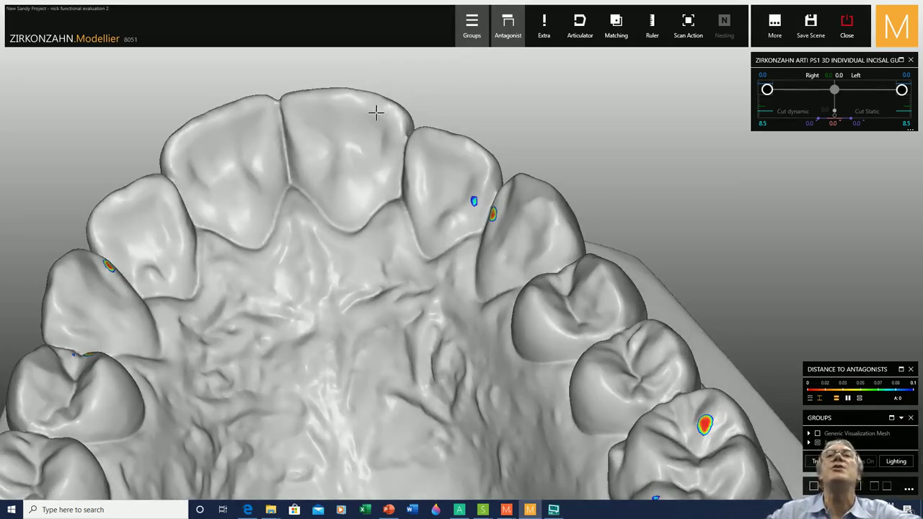
scroll(379, 118, "up", 2)
right_click_drag(385, 116, 385, 119)
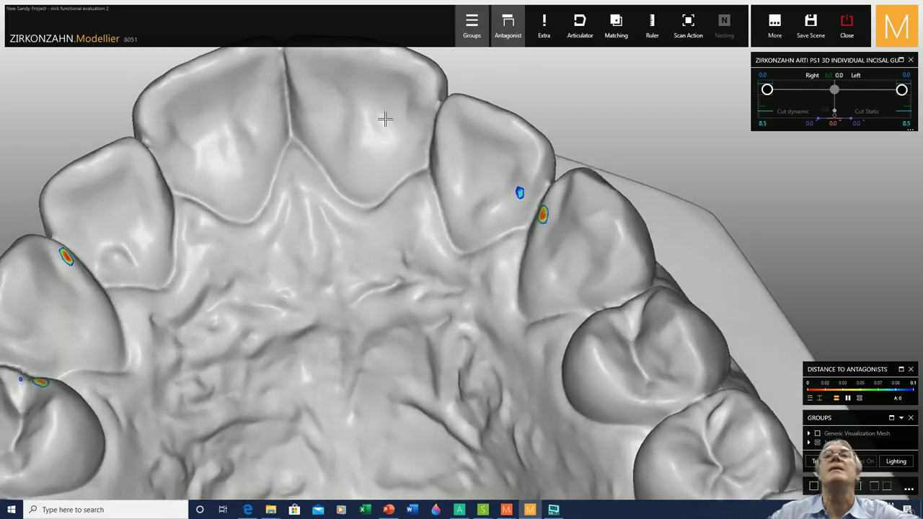
middle_click_drag(385, 119, 375, 170)
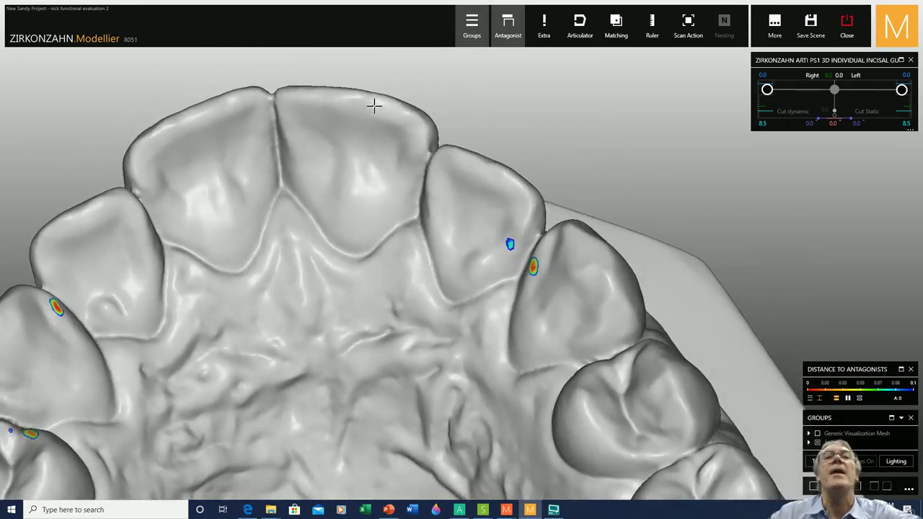
scroll(374, 106, "down", 5)
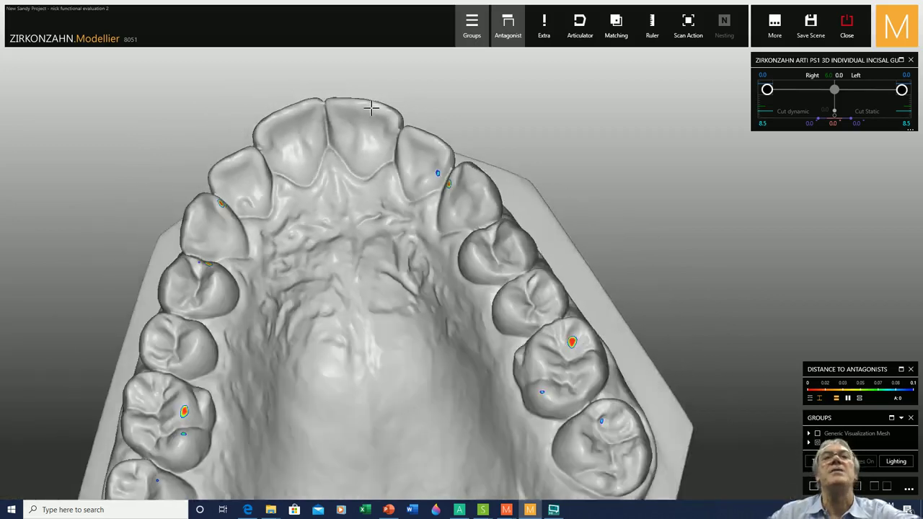
scroll(372, 108, "down", 3)
- Check the upper cast from the front and show both jaw scans together again
right_click_drag(430, 102, 428, 96)
middle_click_drag(462, 270, 432, 180)
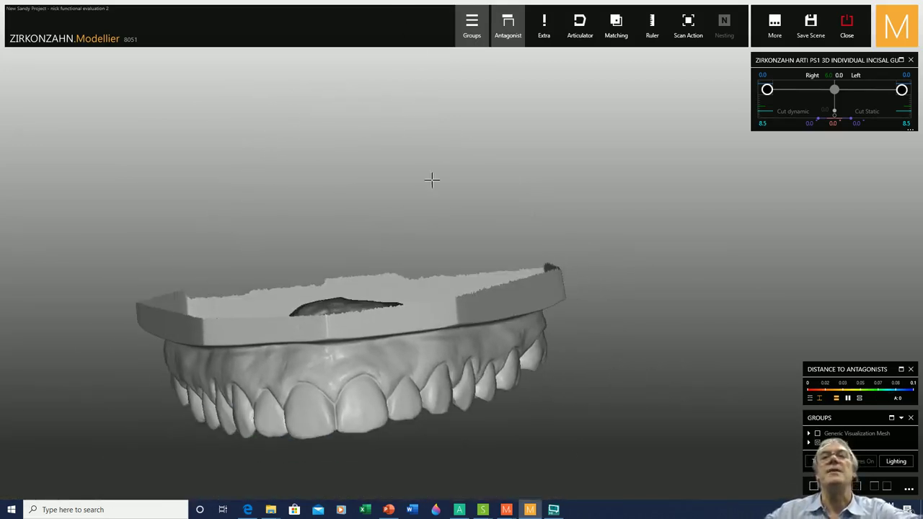
right_click_drag(486, 247, 536, 246)
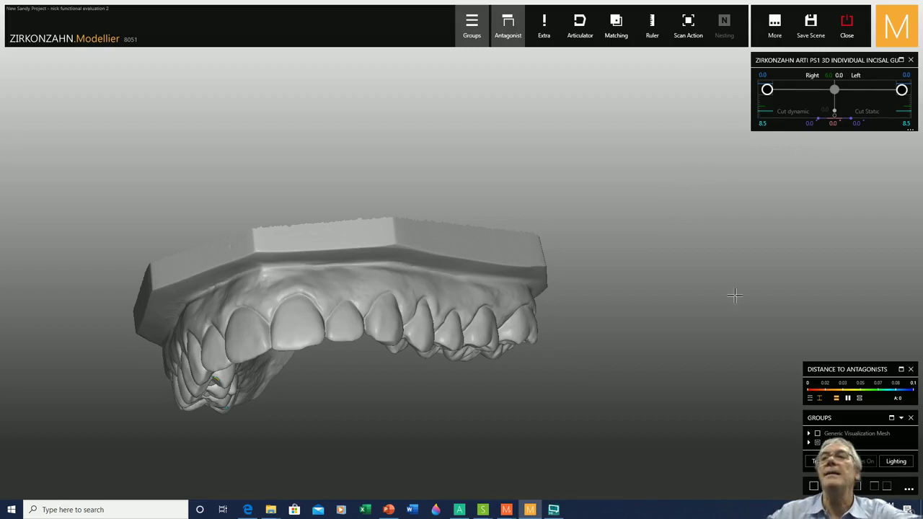
left_click(817, 443)
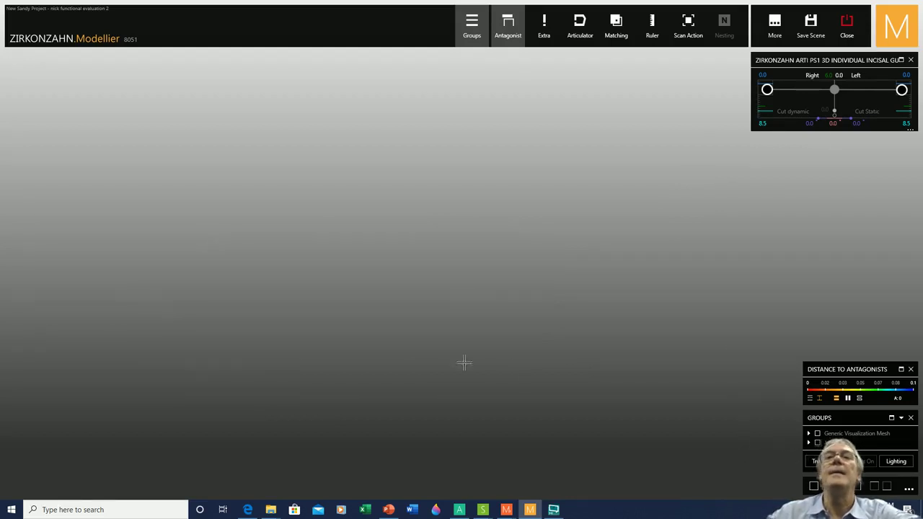
left_click(817, 442)
scroll(458, 401, "up", 3)
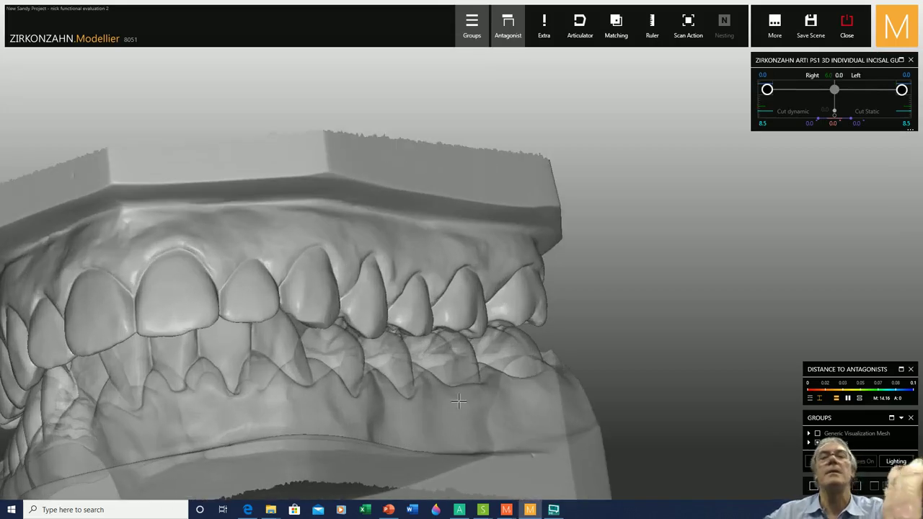
right_click_drag(458, 401, 558, 372)
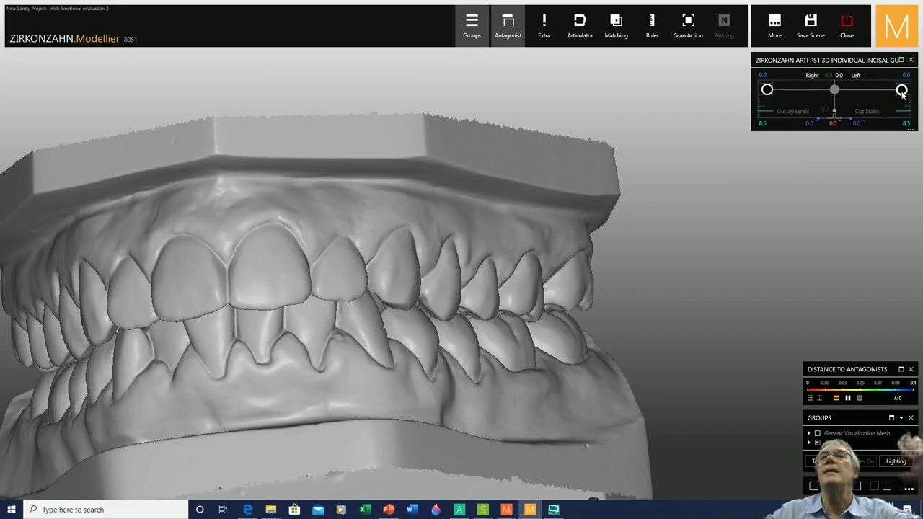
- Simulate a wide left lateral movement that carries the lower canine past the upper one and examine it from the left front
left_click_drag(902, 90, 899, 104)
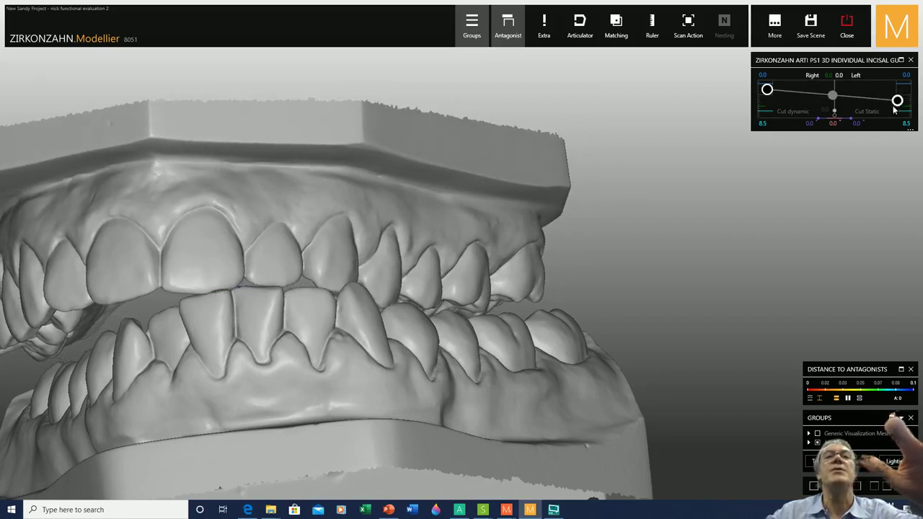
right_click_drag(524, 155, 683, 214)
middle_click_drag(683, 214, 800, 234)
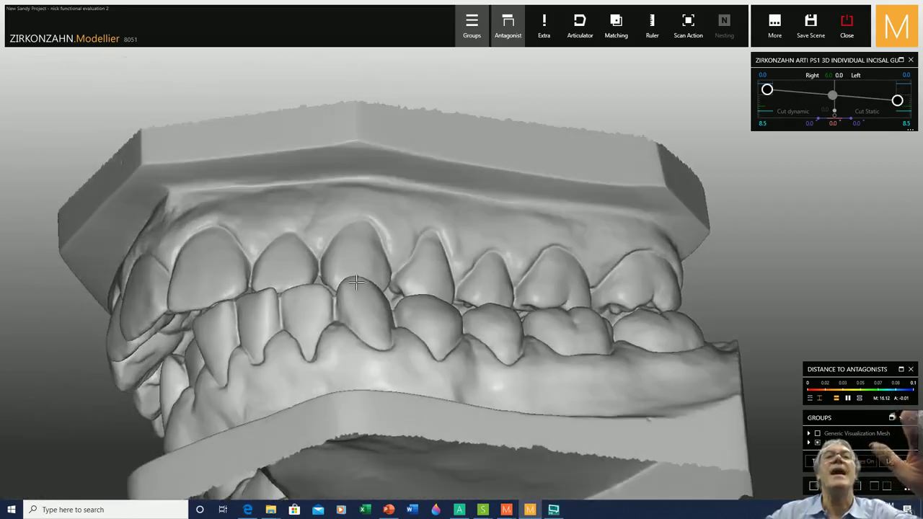
right_click_drag(310, 292, 354, 281)
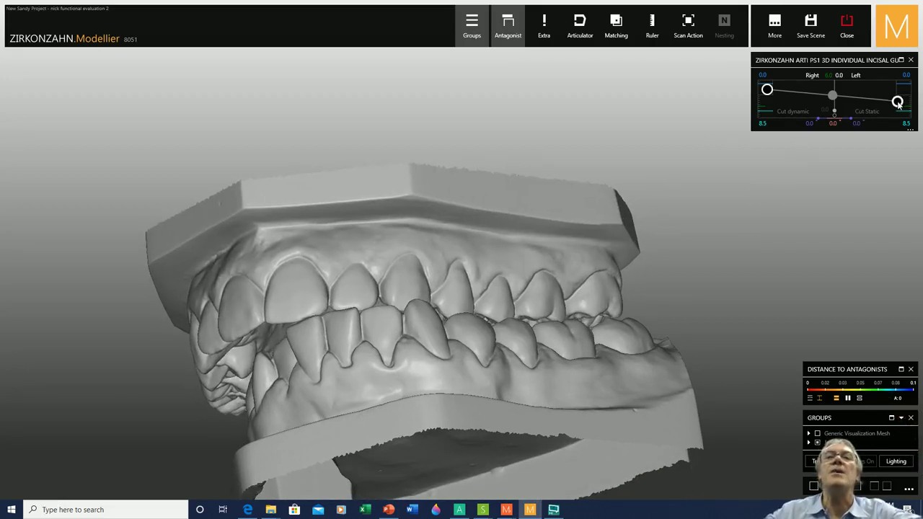
right_click_drag(310, 194, 338, 293)
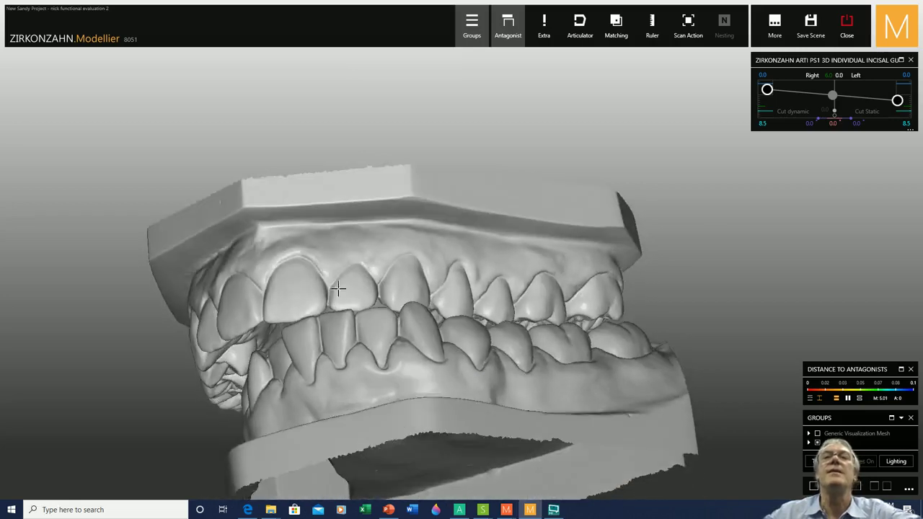
- Ease the left excursion back slightly and examine the upper left central incisor contact up close and from the front
scroll(350, 332, "up", 10)
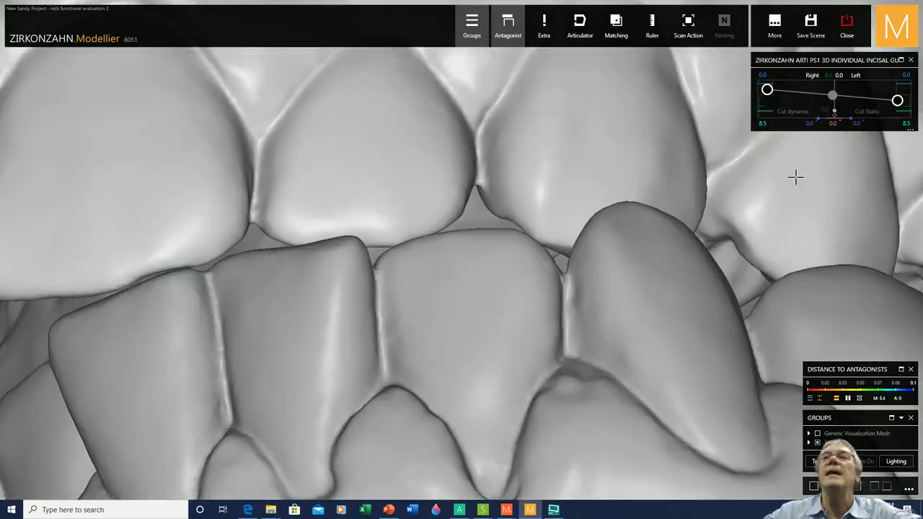
left_click_drag(896, 105, 899, 103)
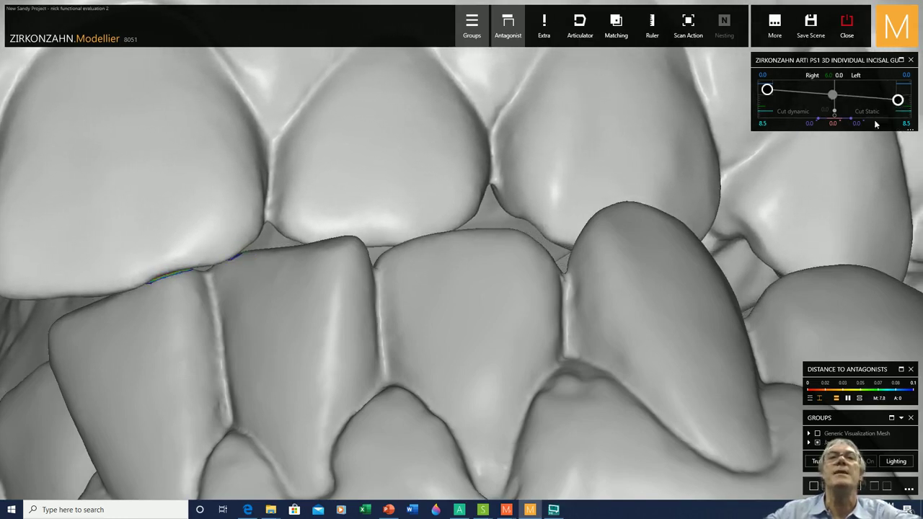
scroll(674, 176, "down", 5)
right_click_drag(614, 203, 613, 207)
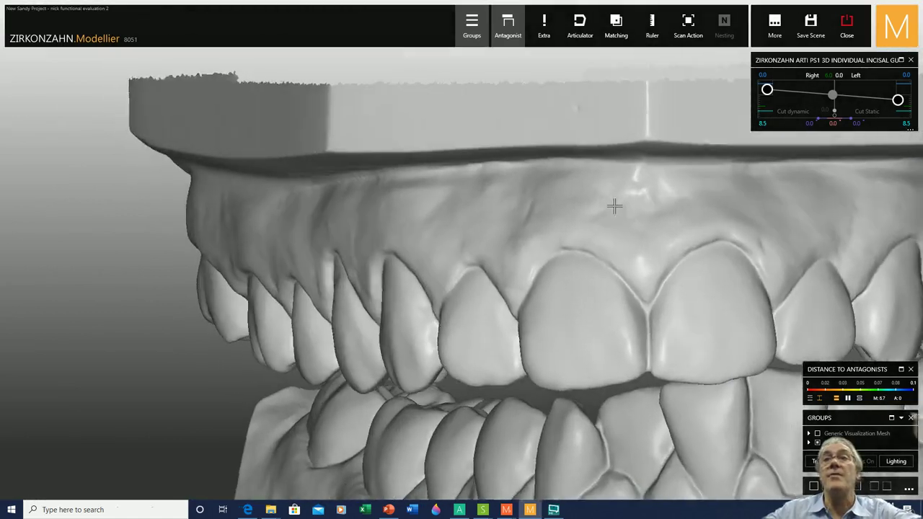
middle_click_drag(614, 206, 548, 207)
right_click_drag(548, 207, 458, 189)
scroll(458, 189, "down", 3)
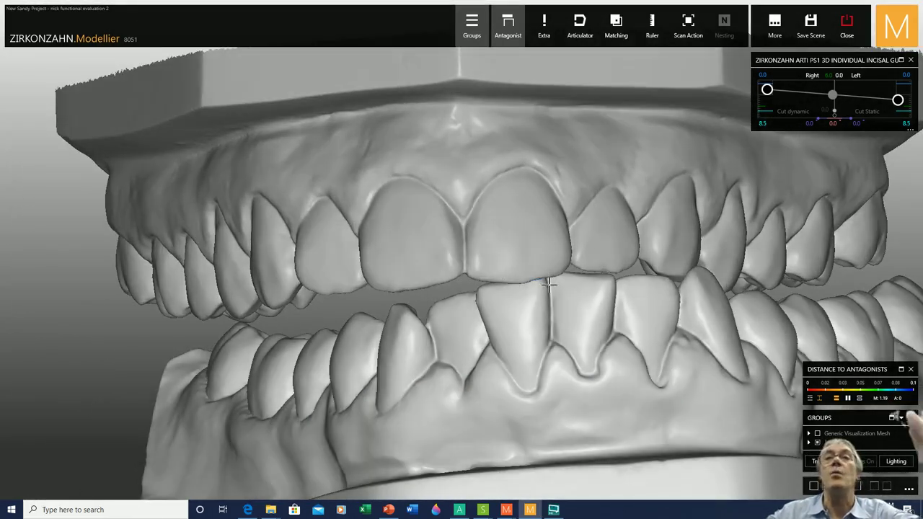
scroll(507, 255, "down", 2)
right_click_drag(507, 255, 511, 255)
key("1")
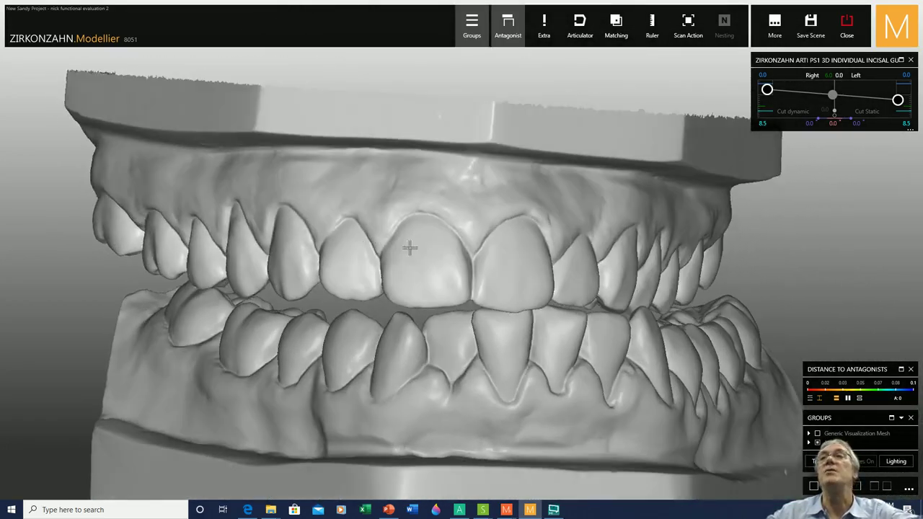
- Reset the left lateral movement and view both casts in the closed bite from the front
left_click_drag(902, 99, 907, 85)
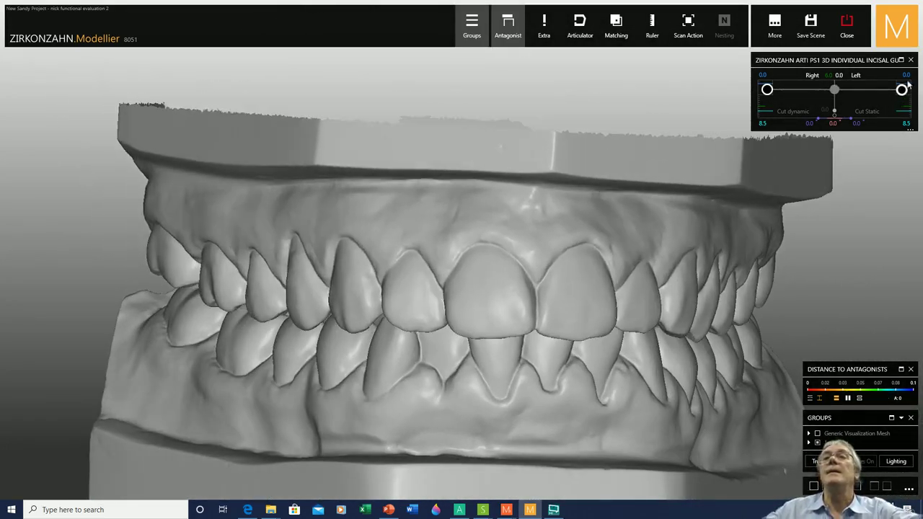
scroll(570, 257, "down", 2)
right_click_drag(570, 257, 579, 254)
key("1")
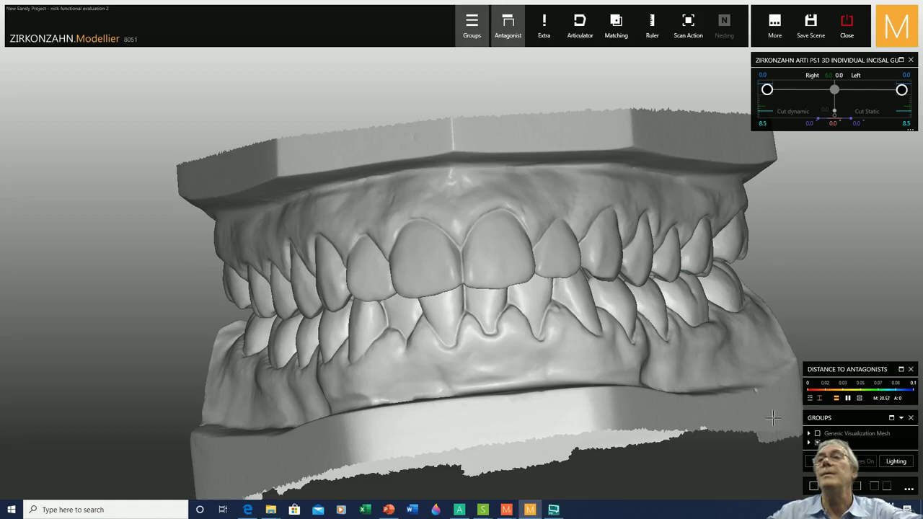
scroll(728, 329, "down", 1)
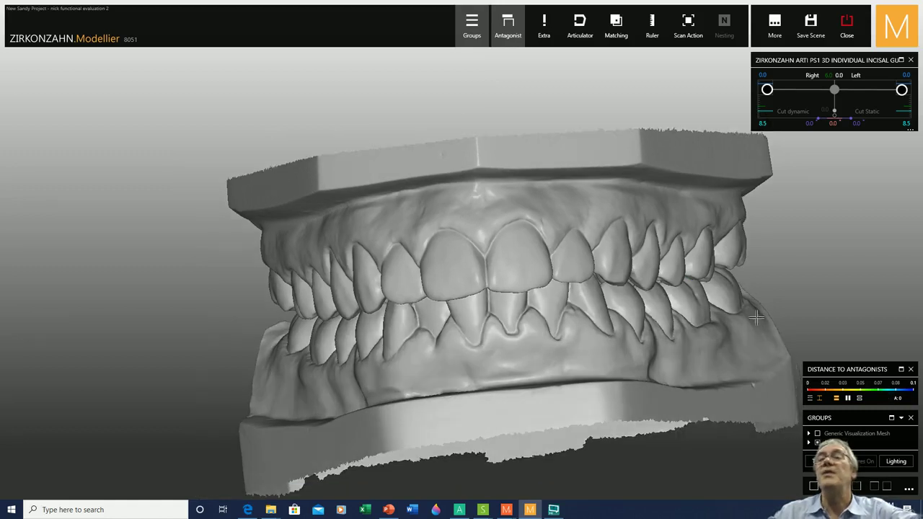
right_click_drag(507, 255, 613, 349)
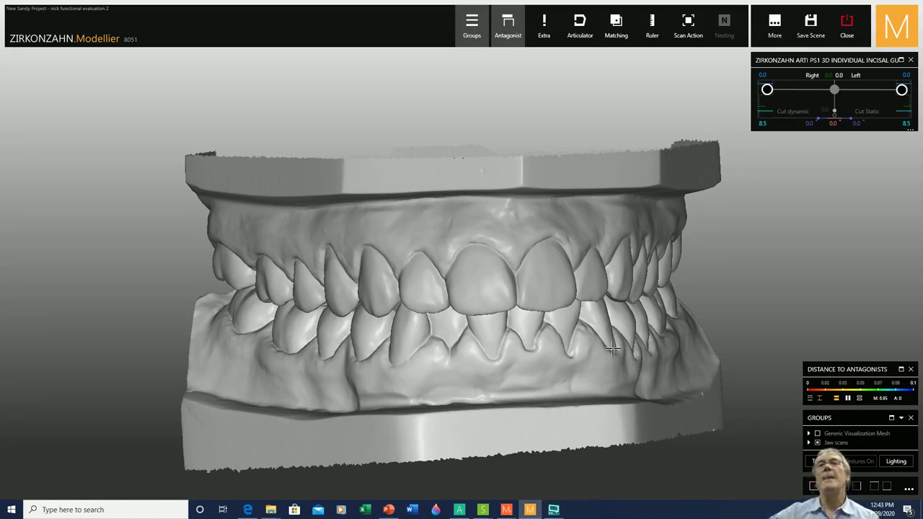
scroll(434, 348, "down", 2)
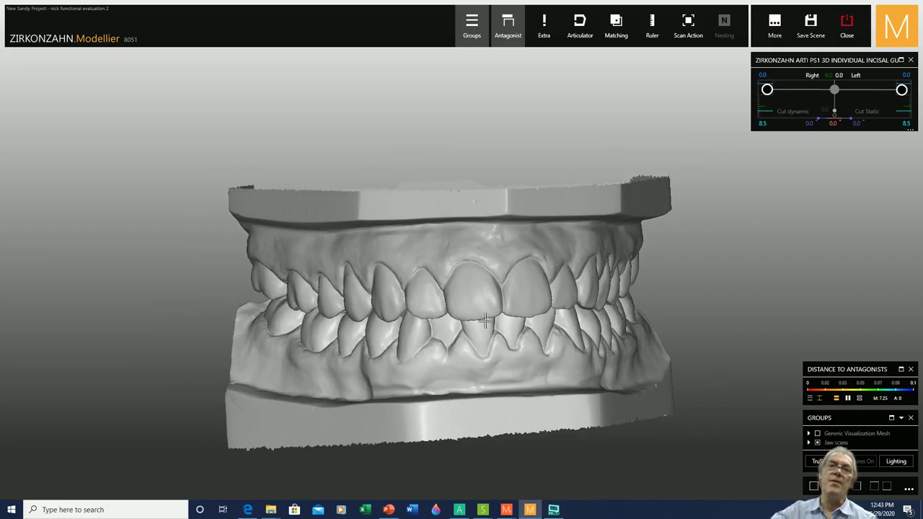
right_click_drag(566, 329, 487, 334)
scroll(479, 325, "up", 1)
scroll(480, 325, "down", 3)
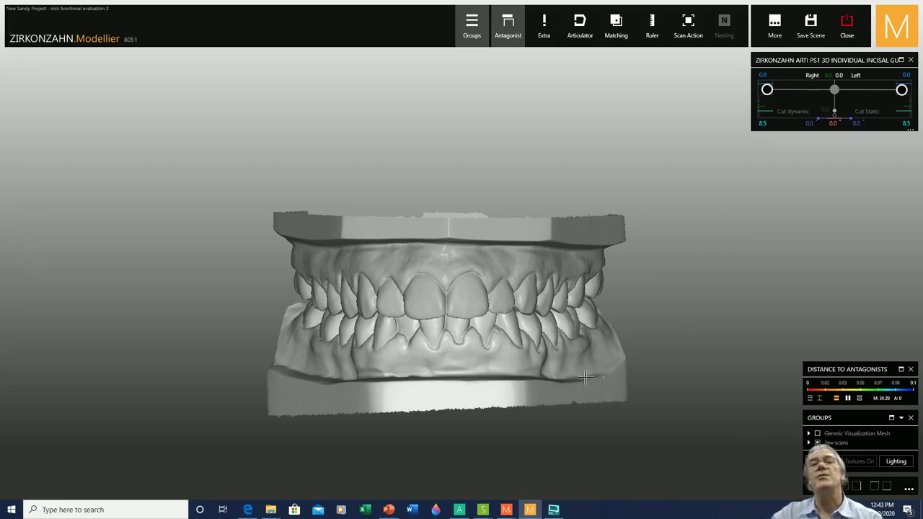
- Isolate the upper cast in occlusal view and examine the static contacts on the premolars and molars of both sides
scroll(546, 362, "down", 3, "ctrl")
right_click_drag(536, 334, 525, 410)
middle_click_drag(526, 411, 528, 425)
right_click_drag(573, 235, 437, 367)
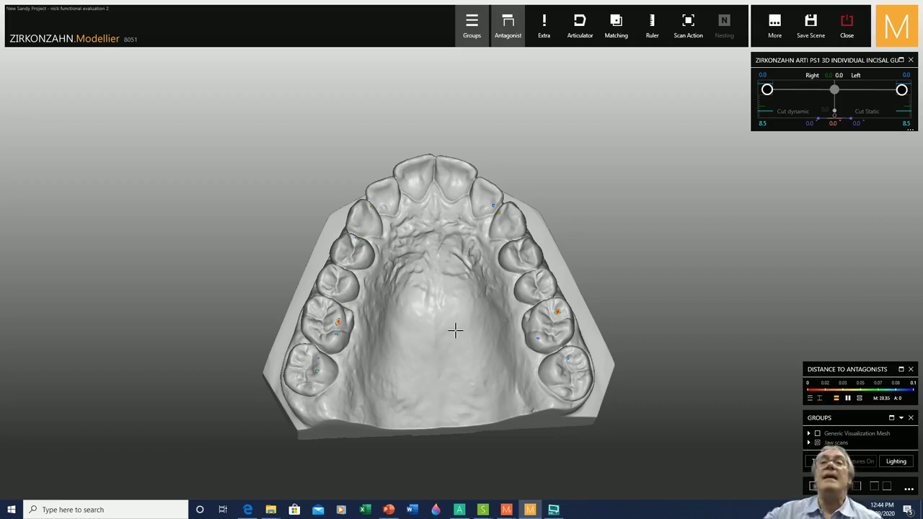
scroll(455, 331, "up", 6)
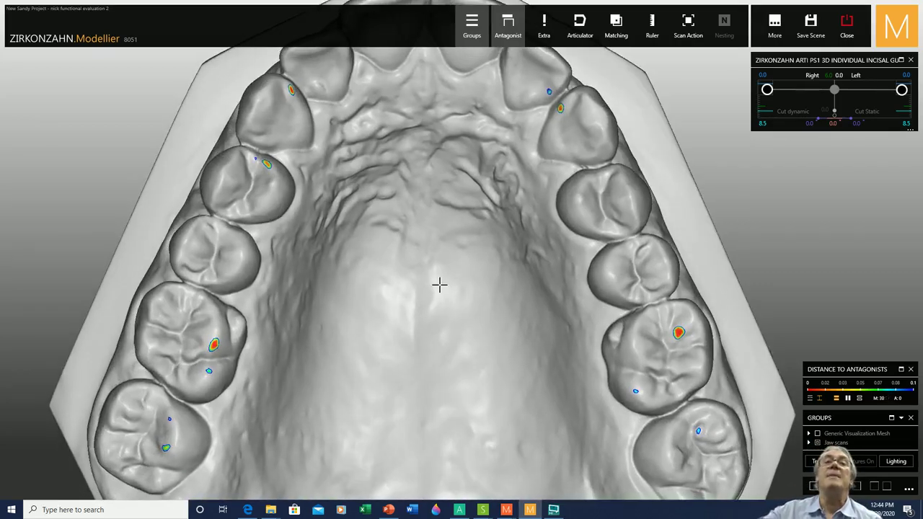
right_click_drag(414, 205, 303, 145)
right_click_drag(405, 232, 431, 226)
scroll(405, 232, "down", 2)
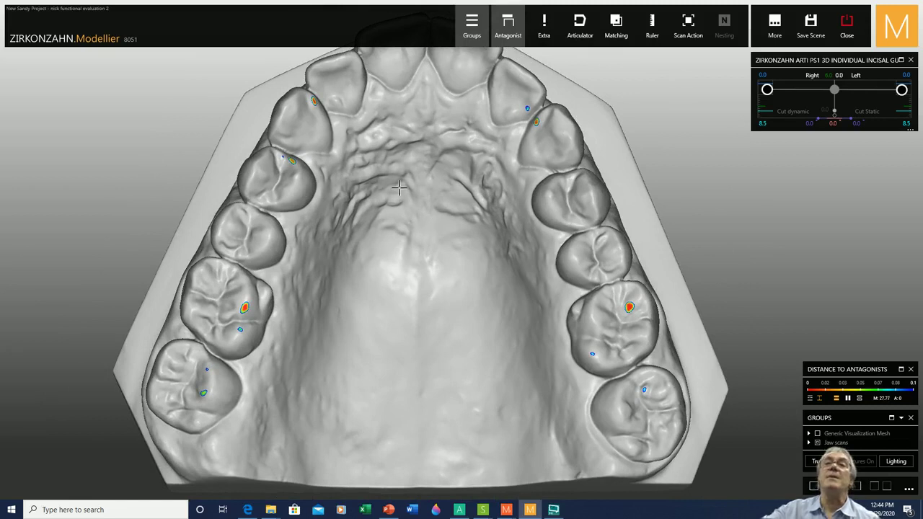
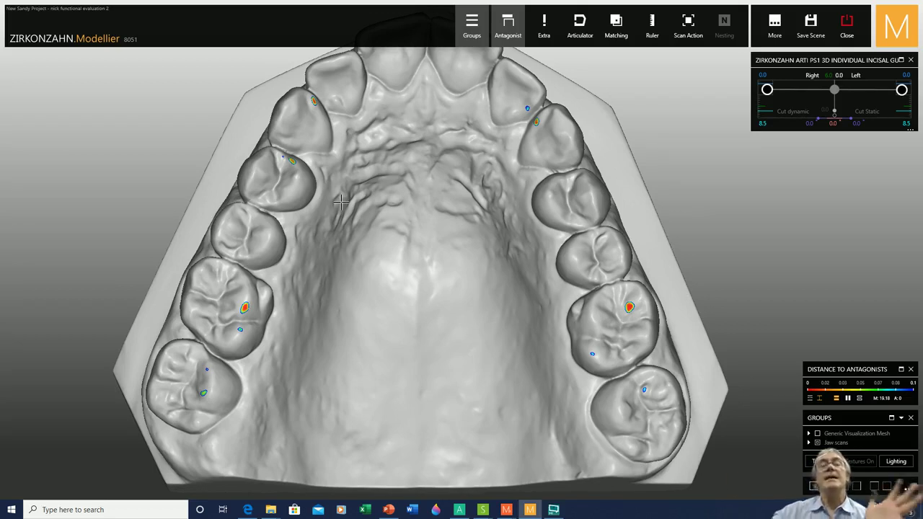
- Open the Modify Scans tool for the upper entire-jaw scan and retry the license dongle
scroll(341, 202, "down", 3)
mouse_move(402, 209)
right_mouse_down()
mouse_move(394, 217)
mouse_move(407, 212)
right_mouse_up()
middle_click_drag(406, 212, 417, 241)
scroll(413, 230, "up", 2)
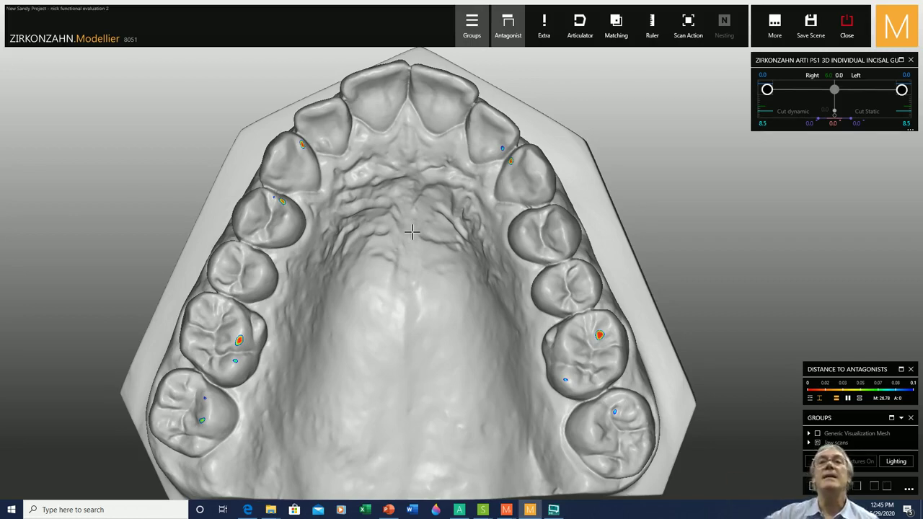
scroll(398, 215, "up", 3)
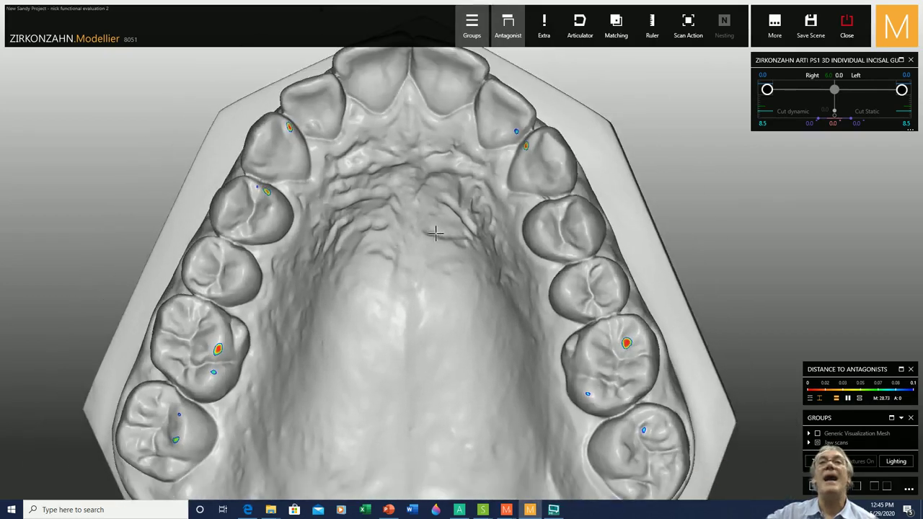
mouse_move(439, 211)
right_mouse_down()
mouse_move(438, 225)
mouse_move(439, 216)
right_mouse_up()
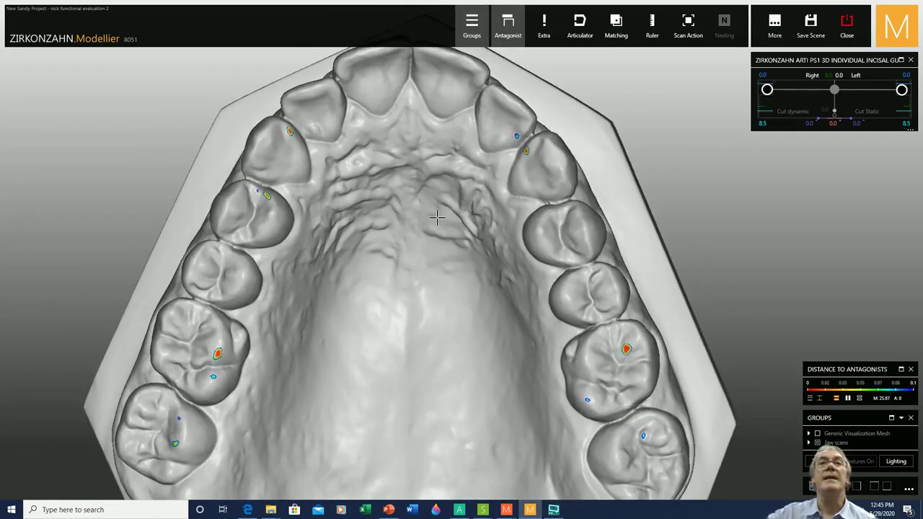
right_click(401, 228)
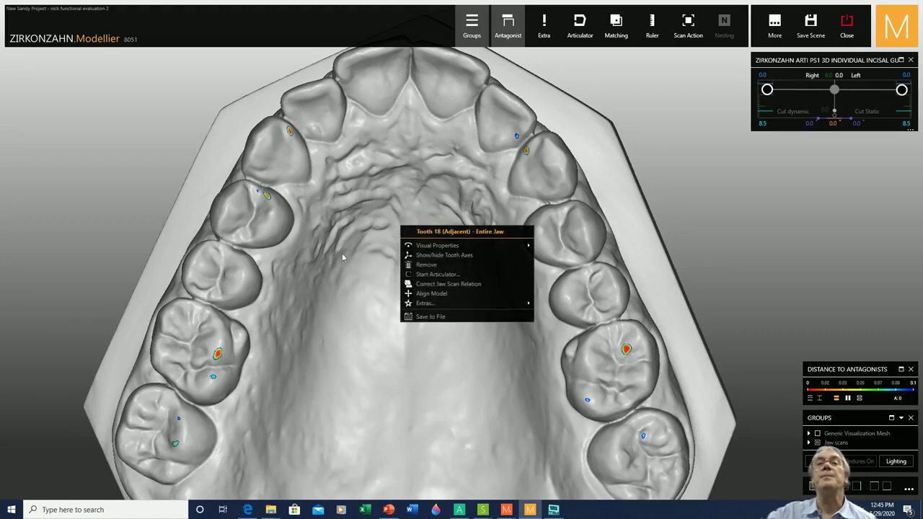
mouse_move(427, 305)
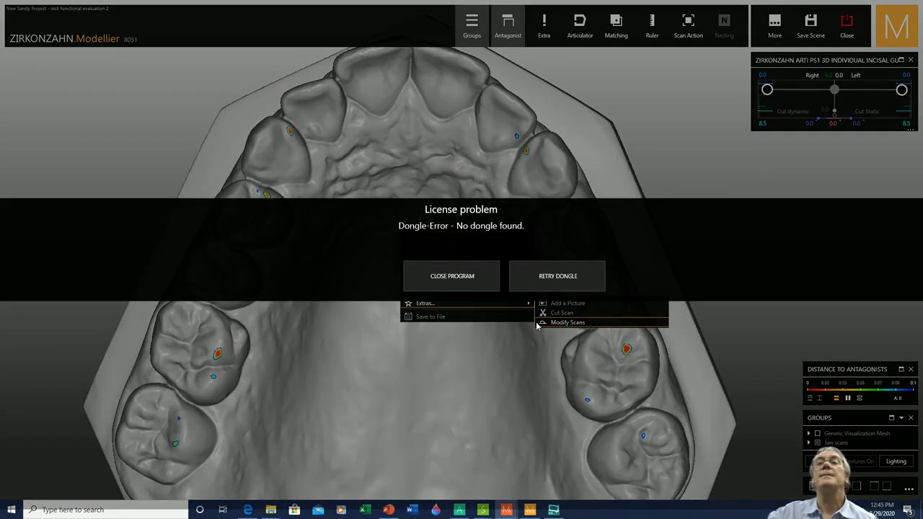
left_click(563, 322)
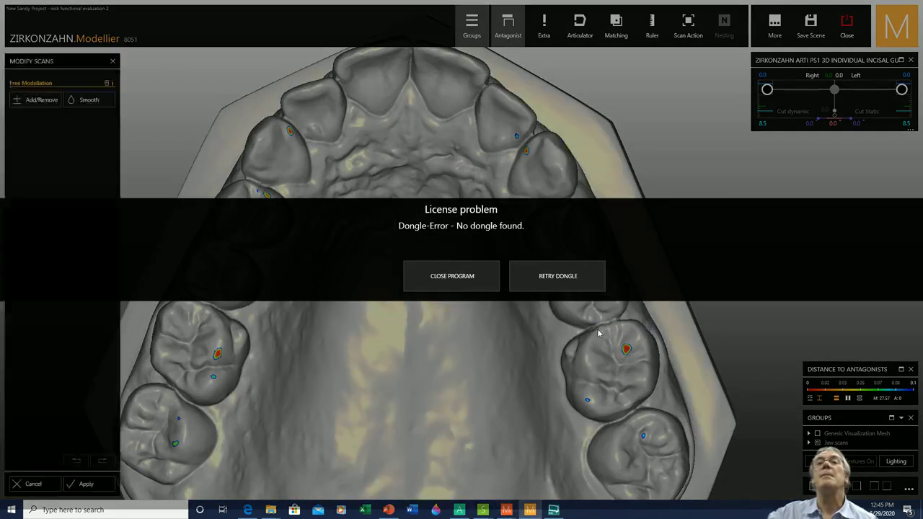
left_click(550, 281)
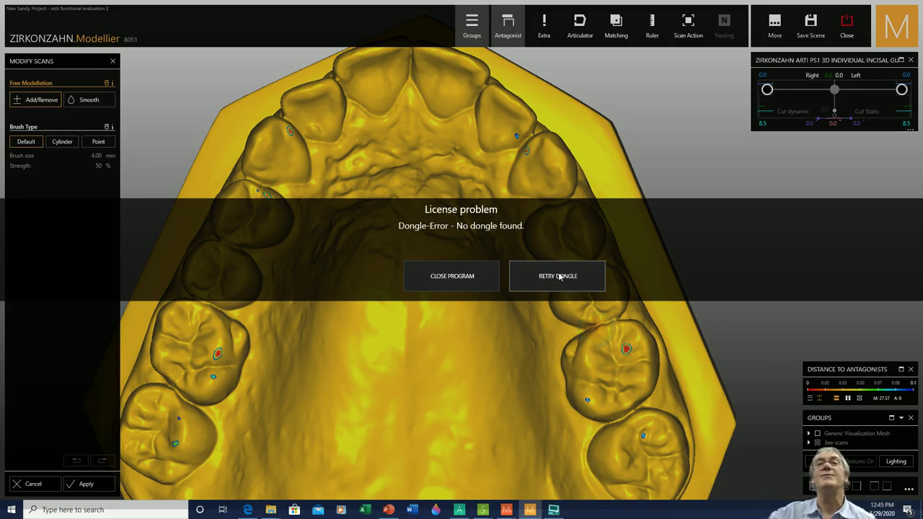
left_click(557, 275)
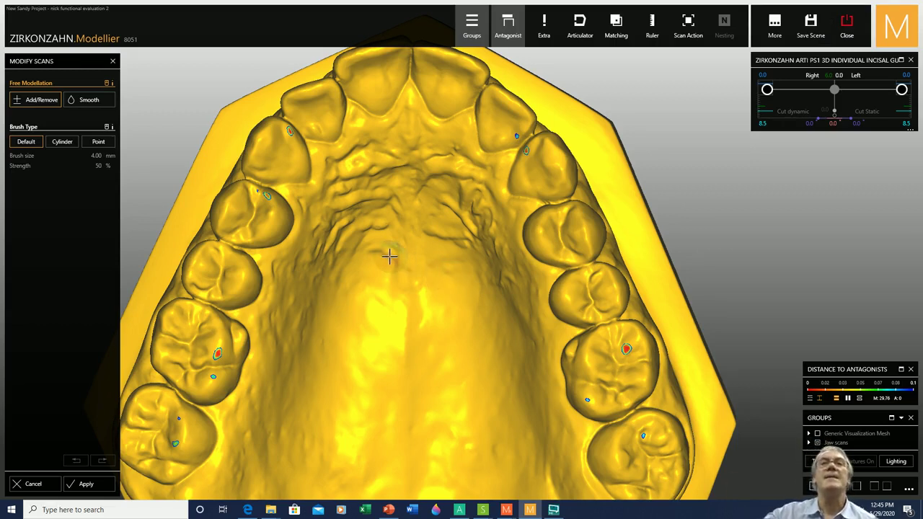
- Simulate a slight lateral movement by advancing the right condyle, with the whole upper arch in occlusal view
scroll(390, 256, "down", 1)
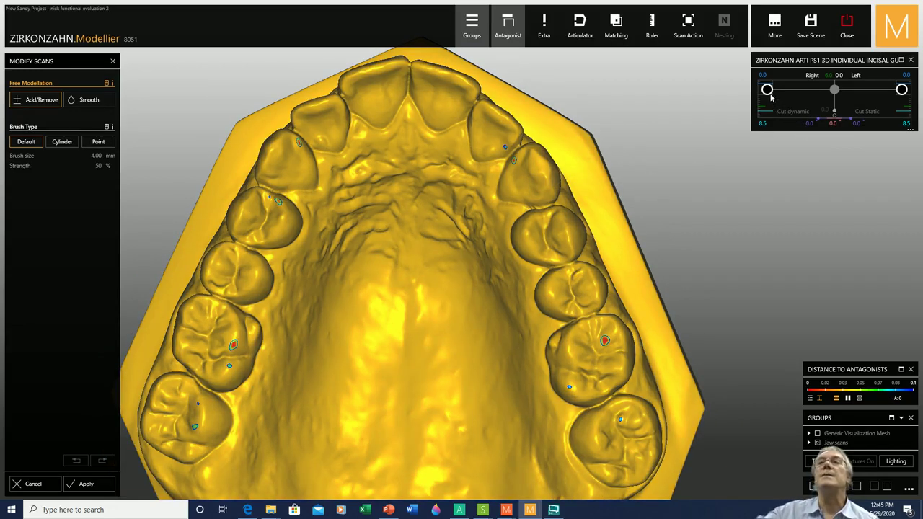
left_click(901, 90)
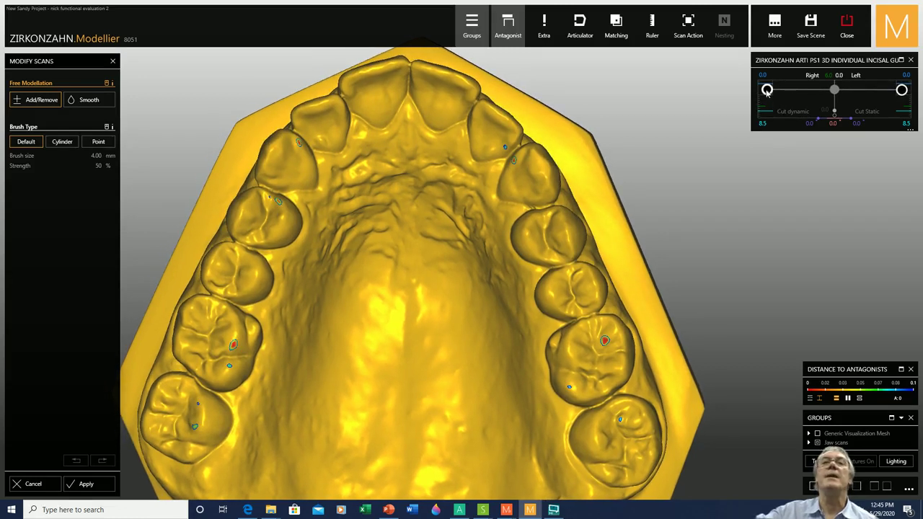
left_click(767, 90)
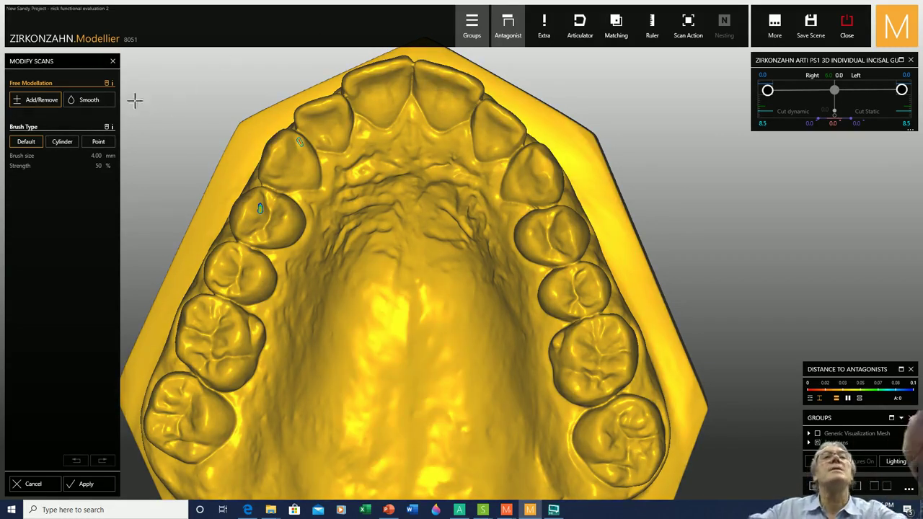
- Remove the dynamic contact on the right upper first premolar's buccal cusp using a 1.50 mm Cylinder brush at 10% strength
left_click(62, 143)
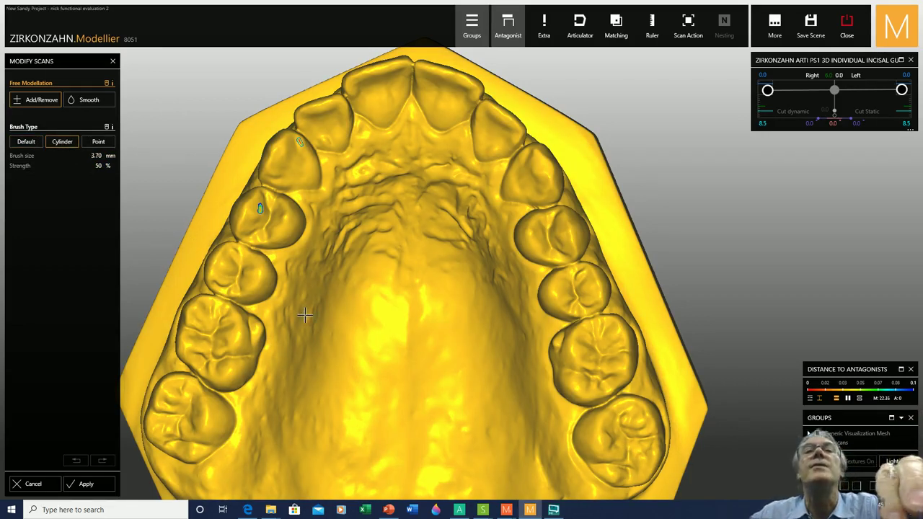
scroll(305, 315, "down", 3, "ctrl")
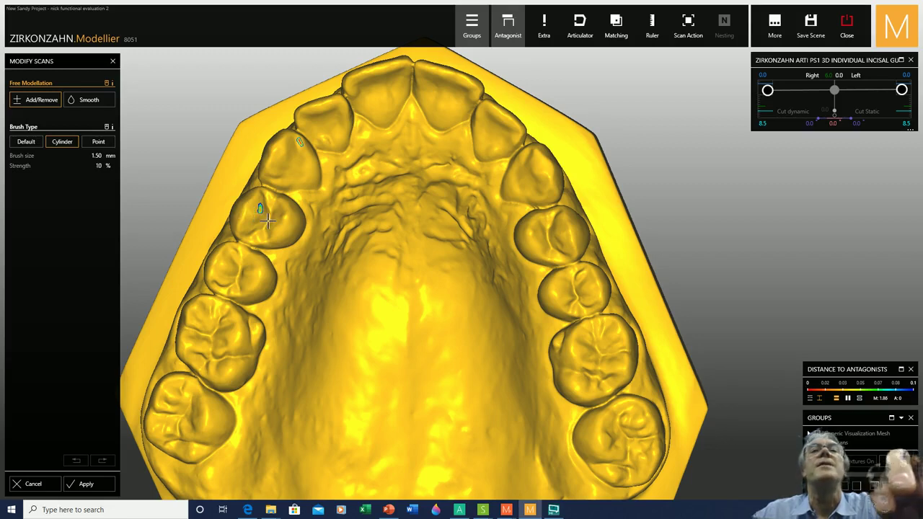
scroll(260, 209, "up", 5)
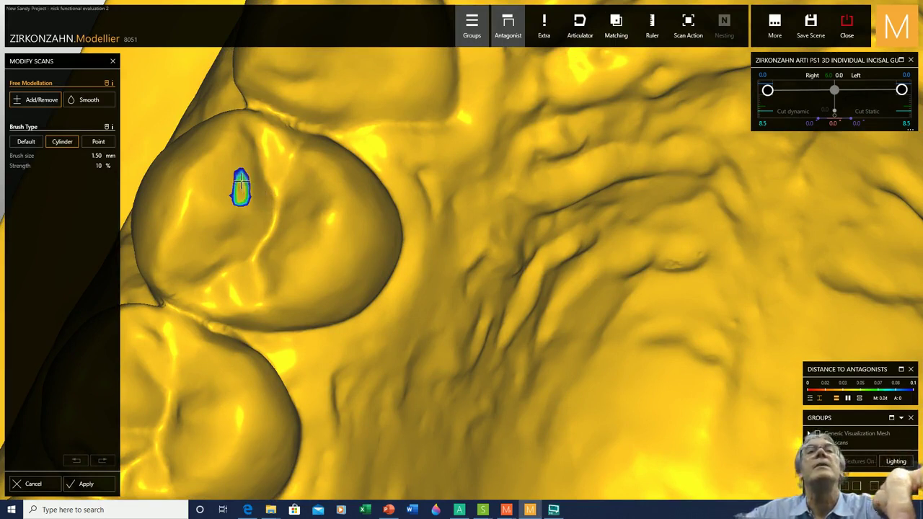
left_click(242, 186)
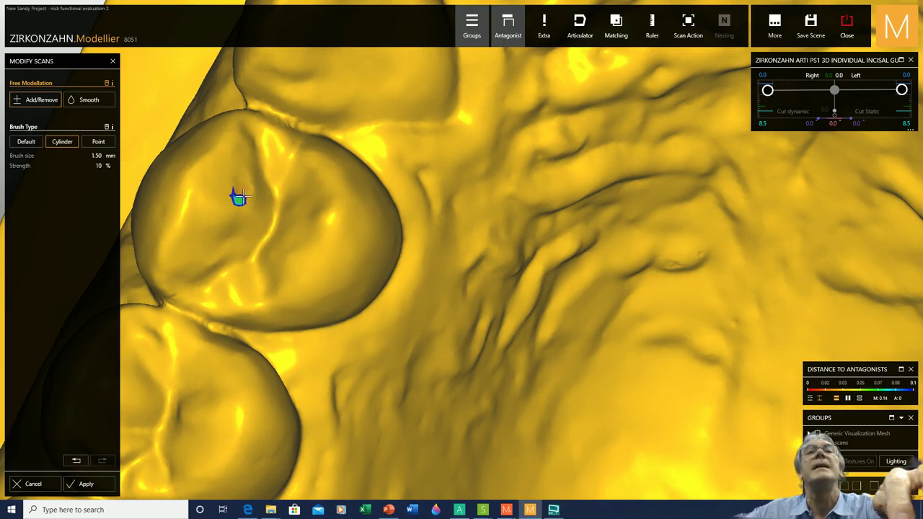
left_click(241, 187)
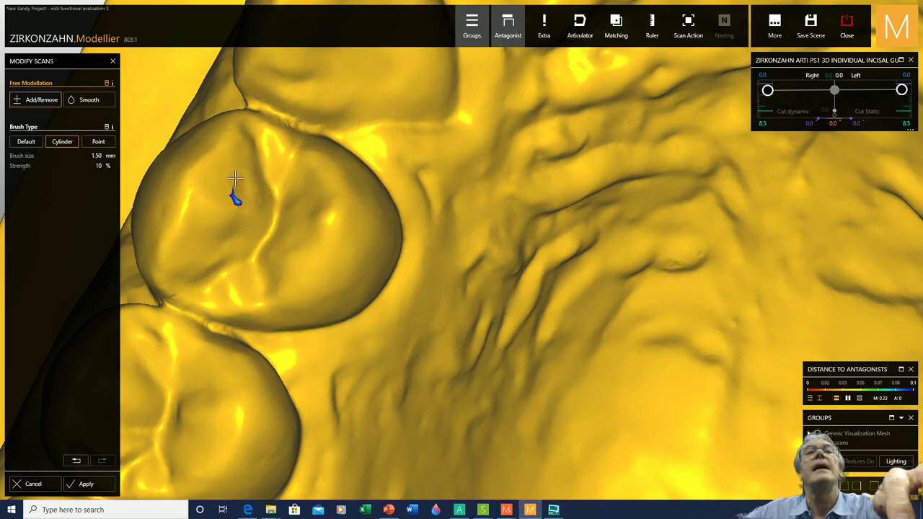
mouse_move(226, 189)
left_mouse_down()
mouse_move(241, 199)
mouse_move(210, 186)
mouse_move(223, 192)
mouse_move(225, 178)
left_mouse_up()
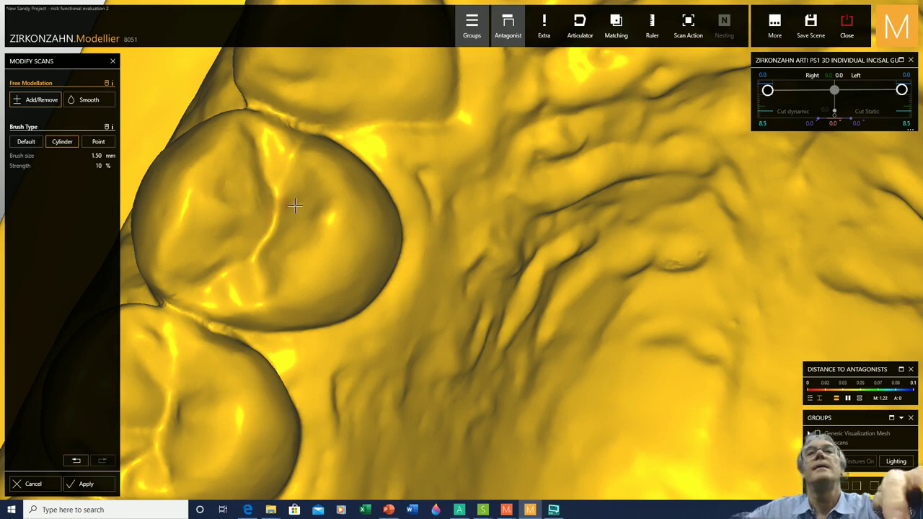
- Advance the right condyle slightly further and remove the new contact on the same premolar's buccal cusp
scroll(297, 207, "down", 3)
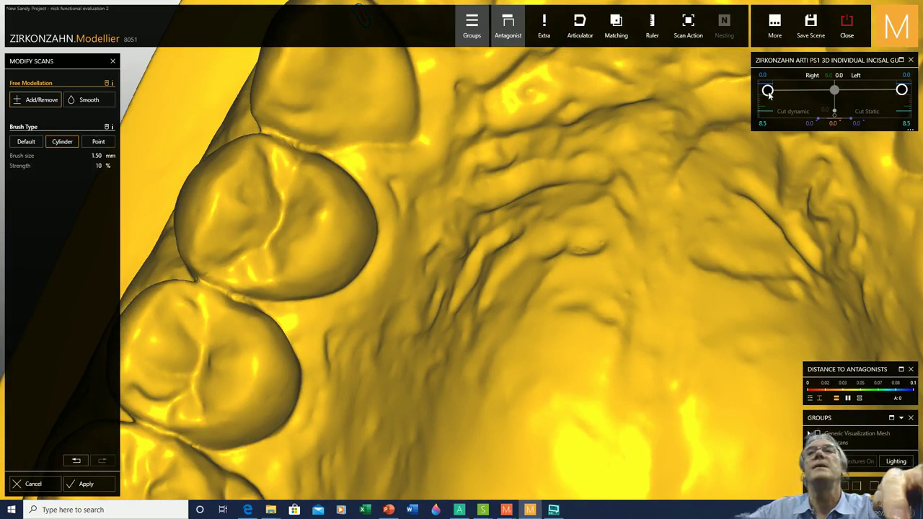
left_click_drag(769, 93, 769, 94)
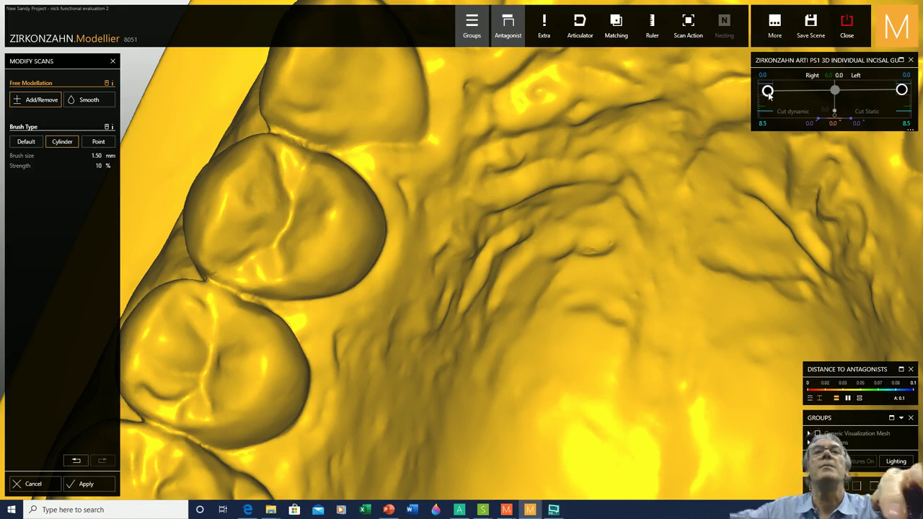
left_click_drag(769, 90, 768, 91)
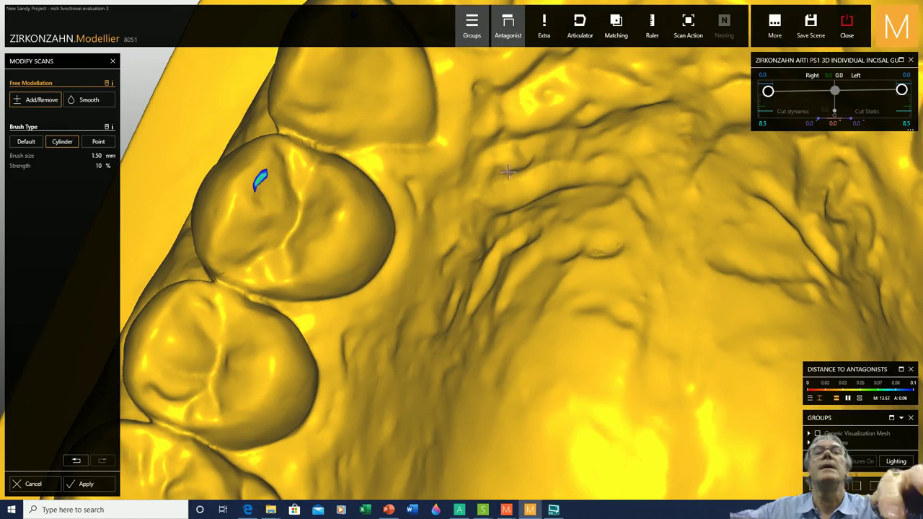
scroll(257, 176, "up", 3)
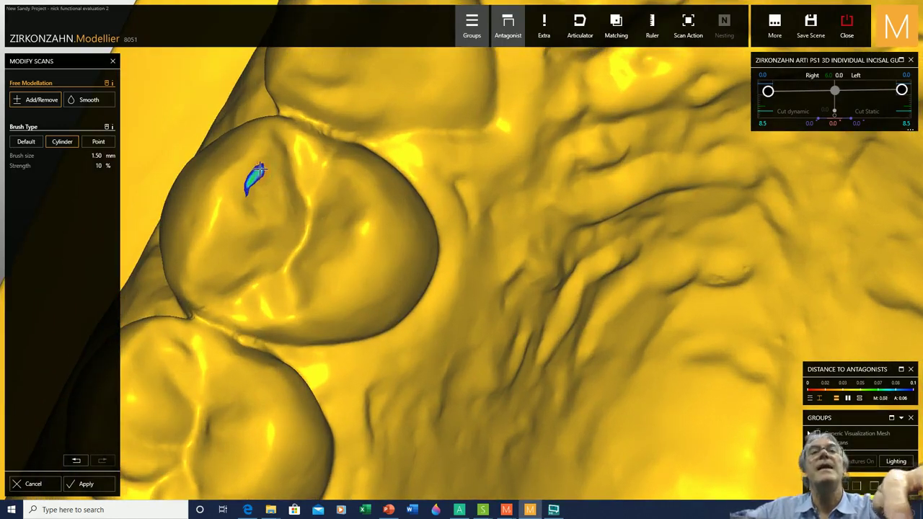
left_click(260, 170, "shift")
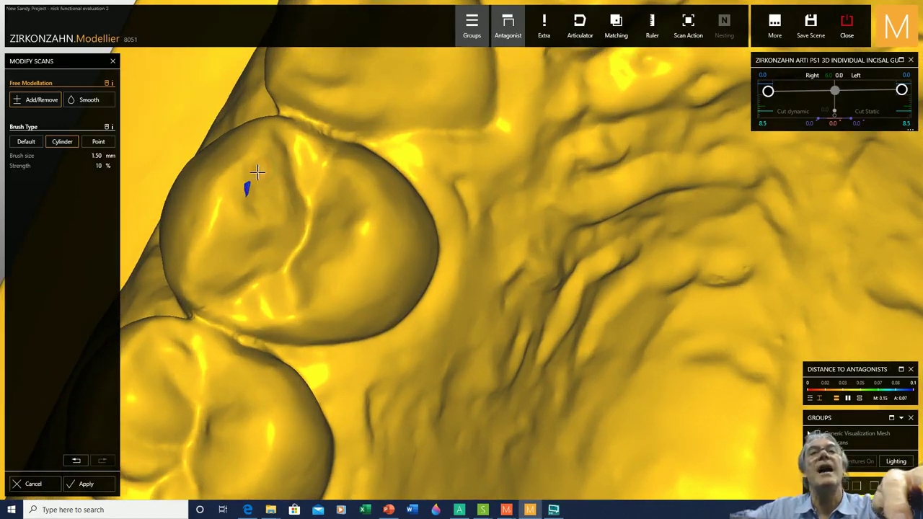
left_click(245, 183, "shift")
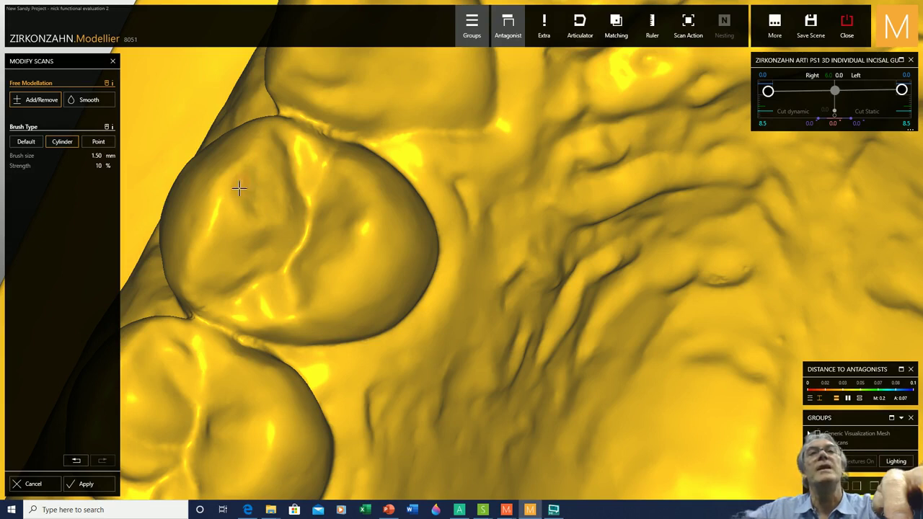
left_click(268, 199)
left_click(252, 184)
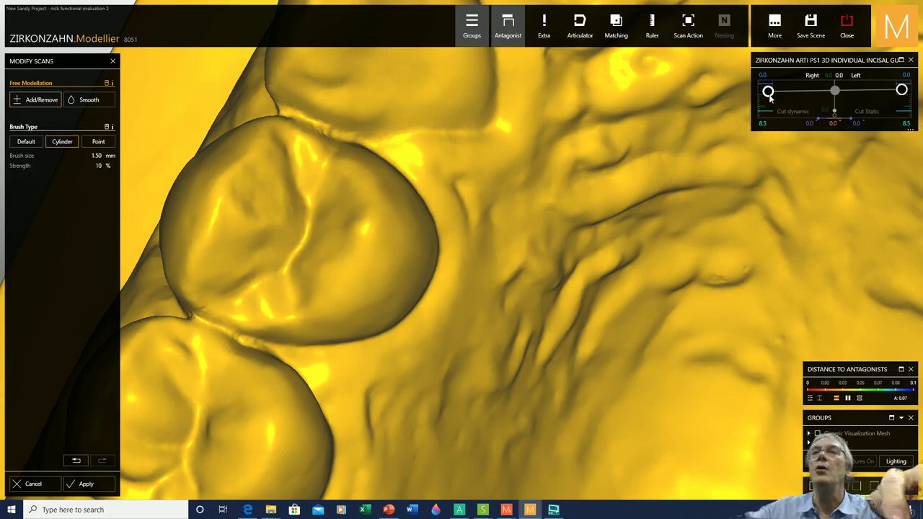
- Run the right condyle through a wider excursion, return it to the closed bite and check the static contacts across the upper arch
left_click(770, 94)
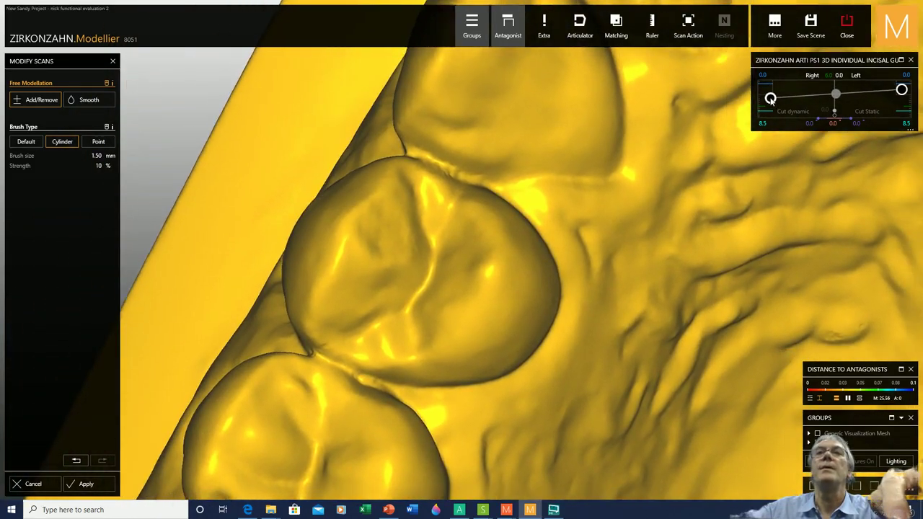
left_click_drag(771, 99, 768, 91)
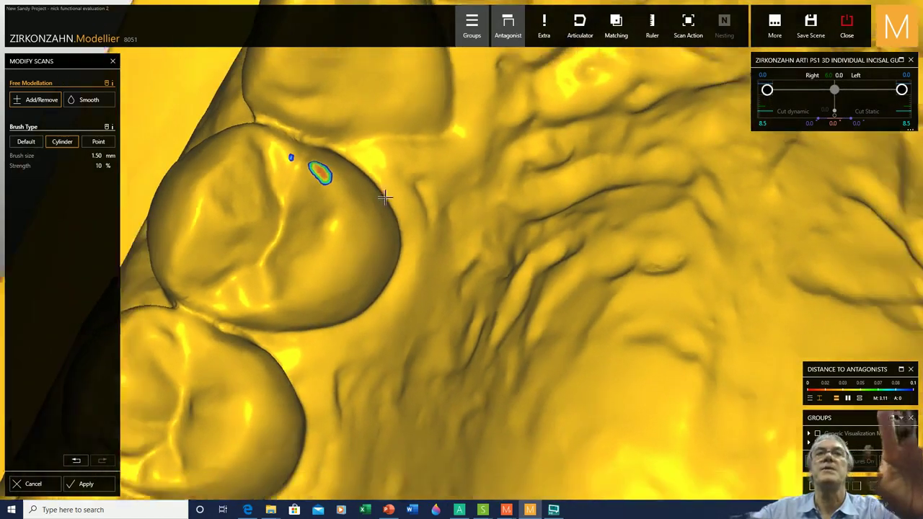
scroll(386, 197, "down", 8)
right_click_drag(519, 168, 519, 159)
scroll(401, 227, "up", 6)
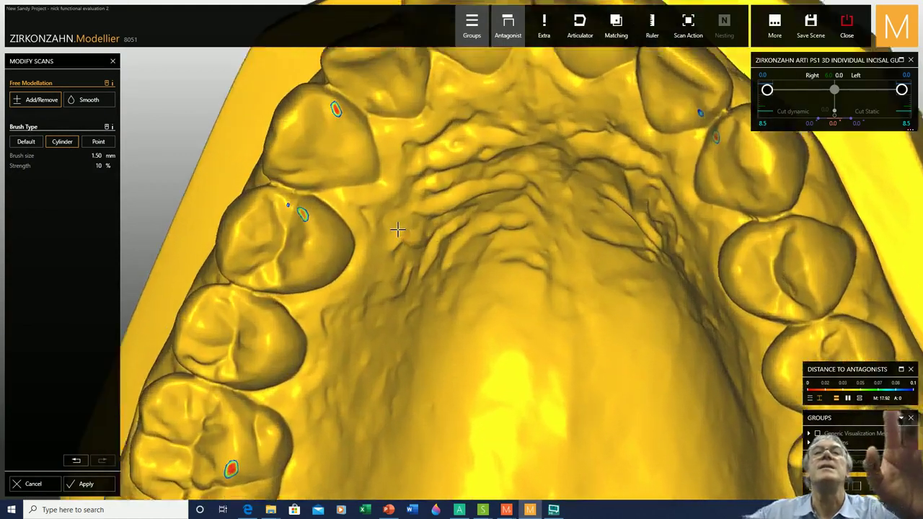
scroll(399, 223, "down", 2)
scroll(399, 223, "down", 7)
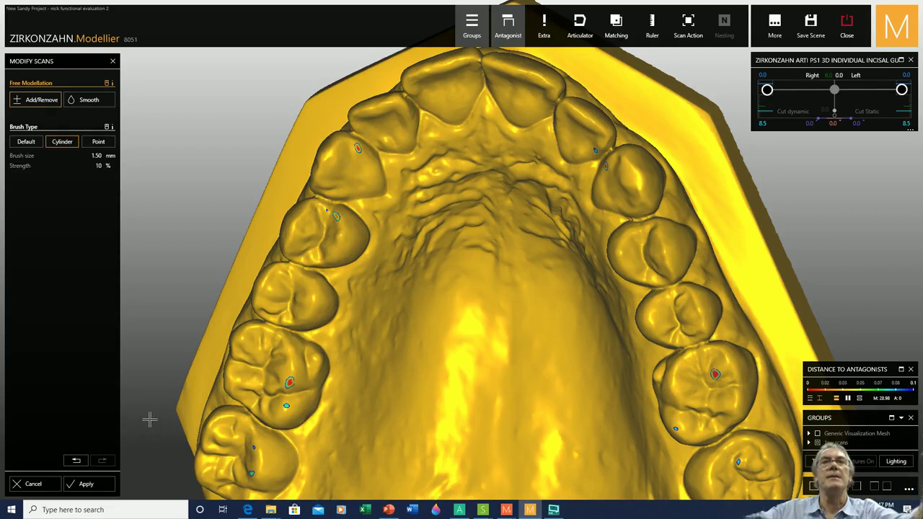
- Apply the scan modifications, re-initialize the articulator and restart its movement simulation
left_click(85, 485)
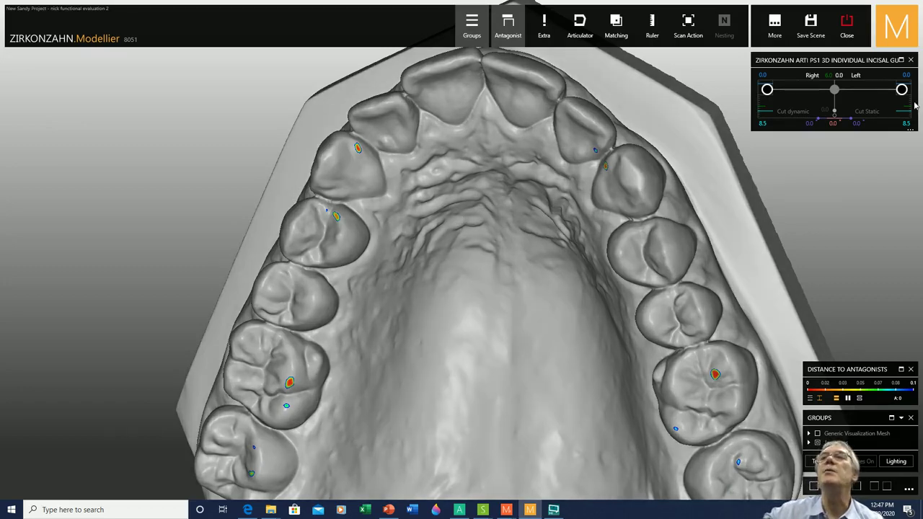
left_click(909, 60)
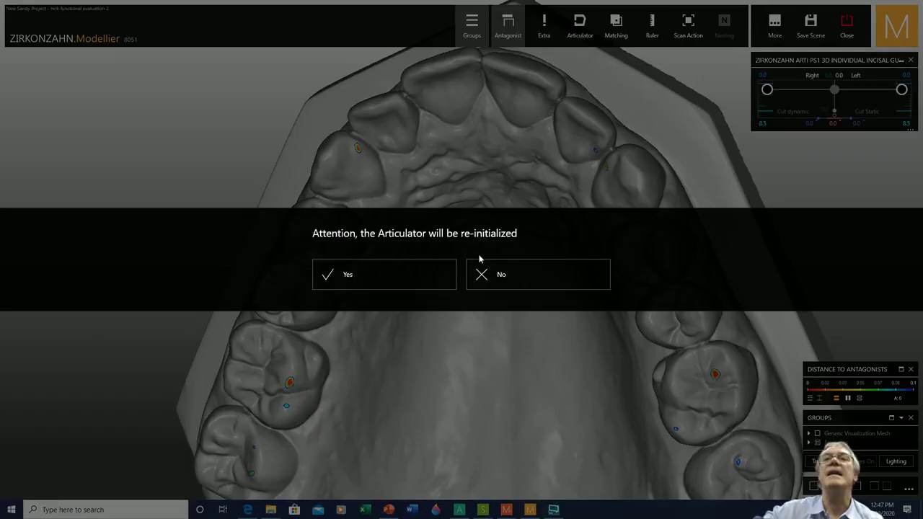
left_click(349, 274)
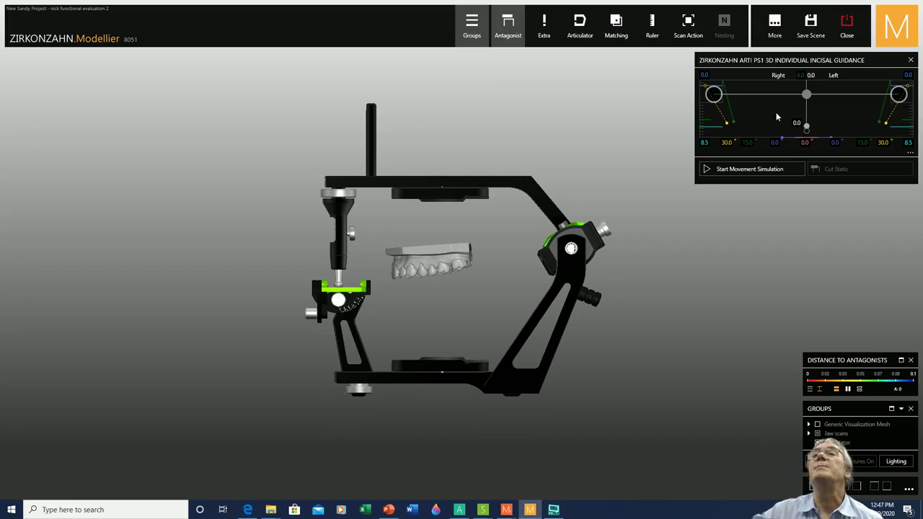
left_click(747, 173)
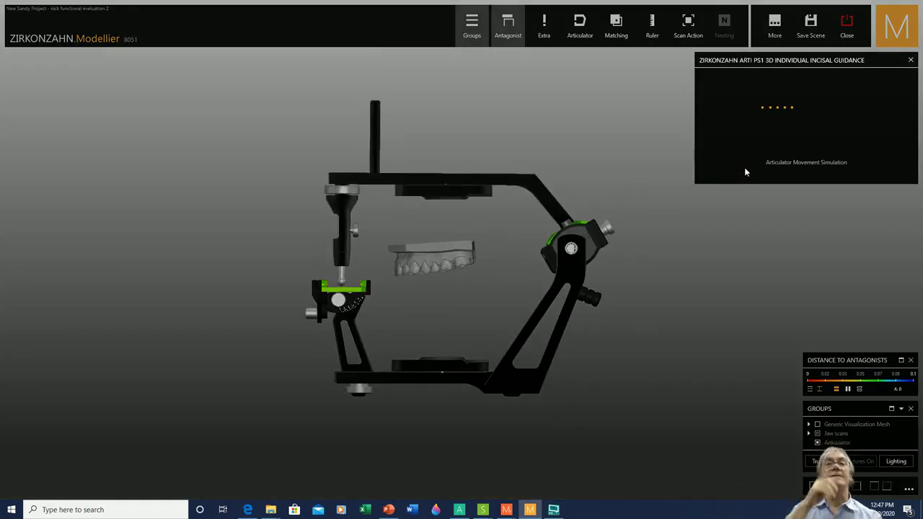
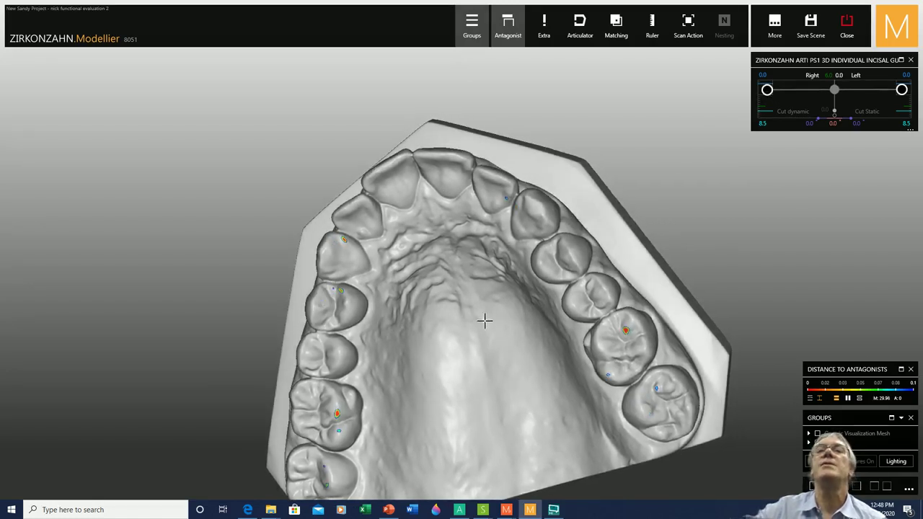
- Reopen the upper entire-jaw scan for free modelling with the Modify Scans tool
right_click(485, 320)
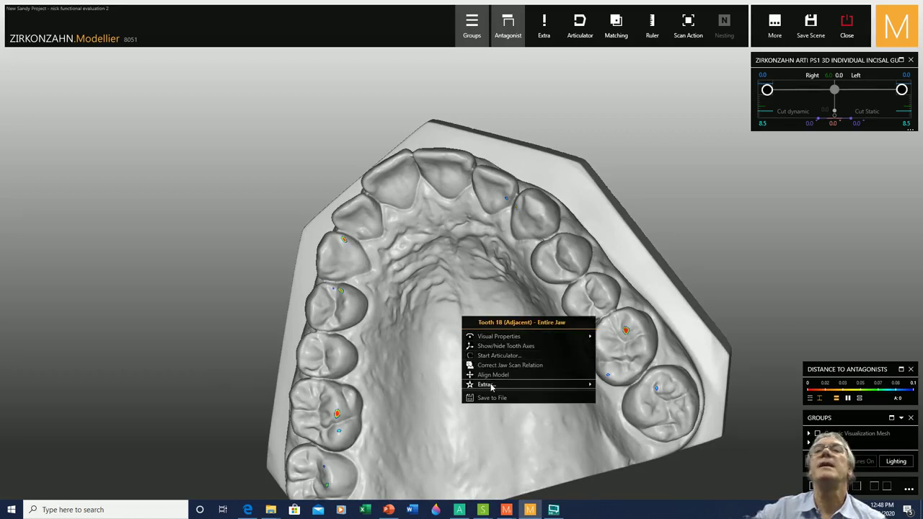
mouse_move(488, 383)
left_click(629, 404)
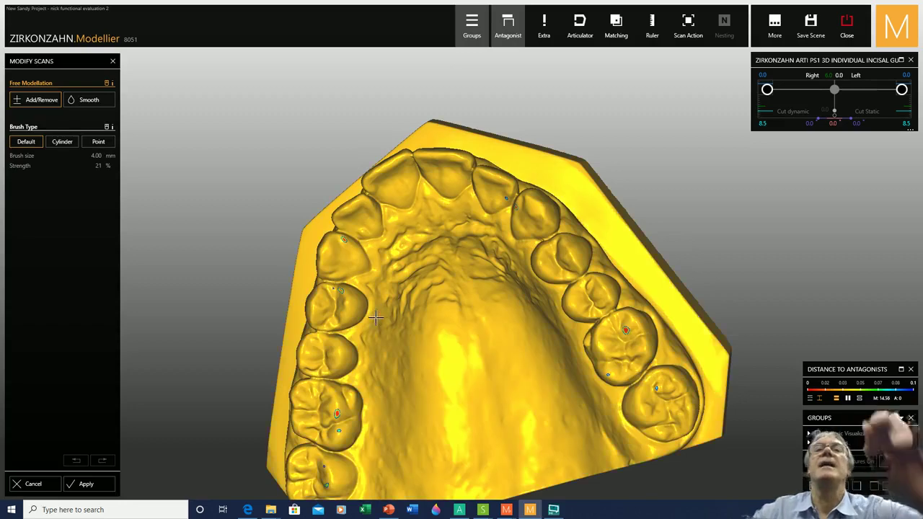
- With a 1.80 mm Cylinder brush, remove the contact on the first premolar's buccal cusp produced by slightly advancing the right condyle
scroll(369, 310, "up", 5)
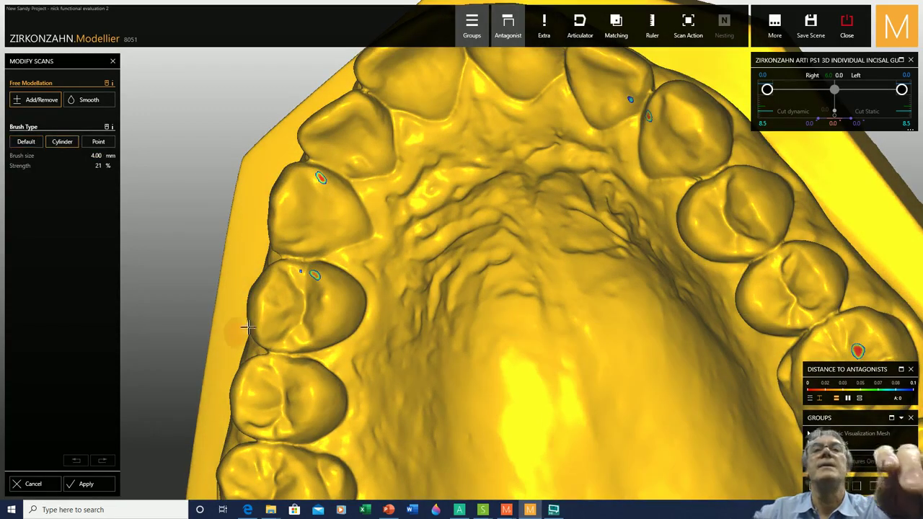
scroll(275, 324, "down", 3, "ctrl")
scroll(276, 323, "down", 5, "ctrl")
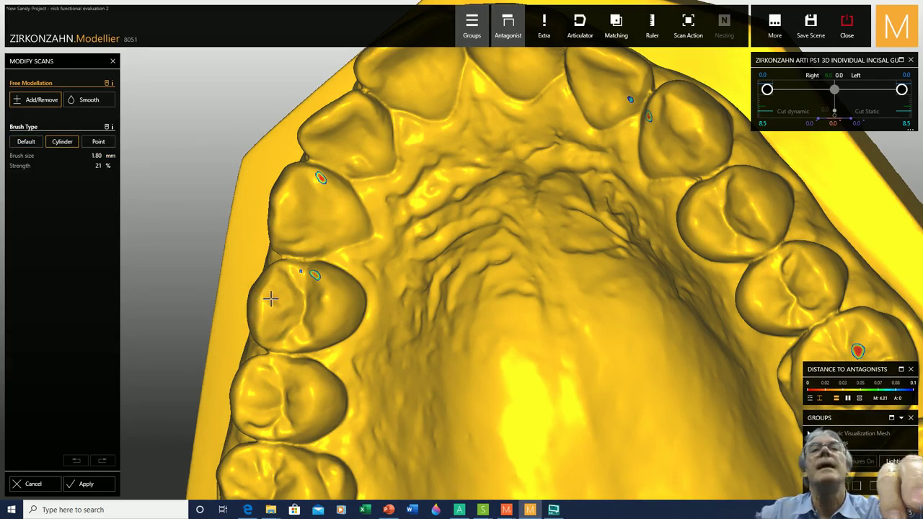
scroll(268, 298, "up", 3)
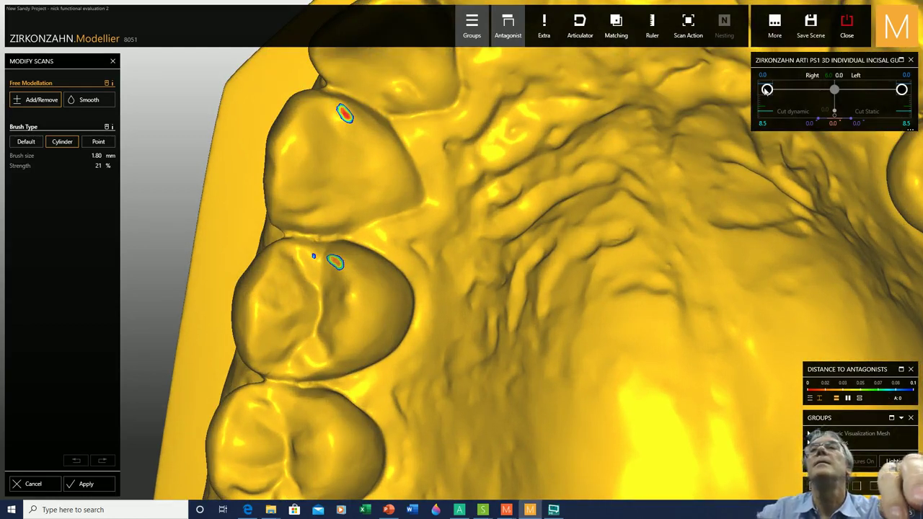
left_click(767, 90)
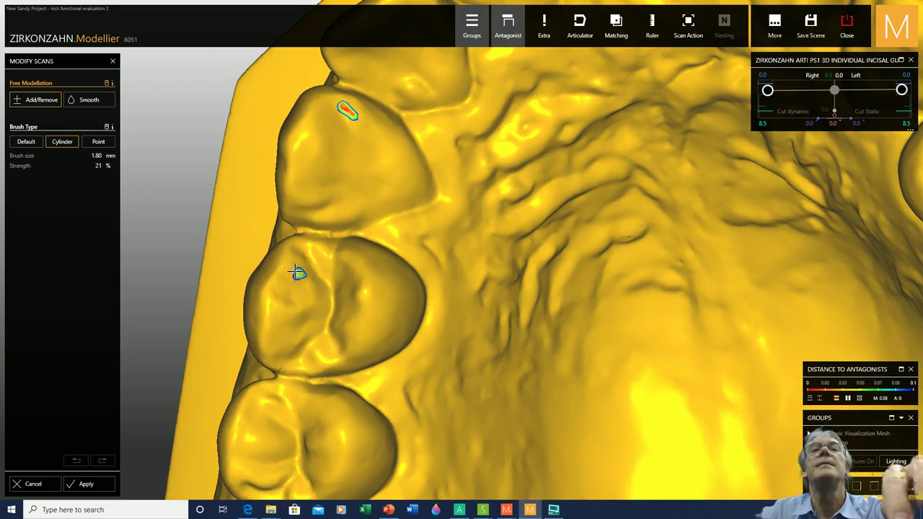
mouse_move(297, 273)
left_mouse_down()
mouse_move(295, 262)
mouse_move(326, 256)
left_mouse_up()
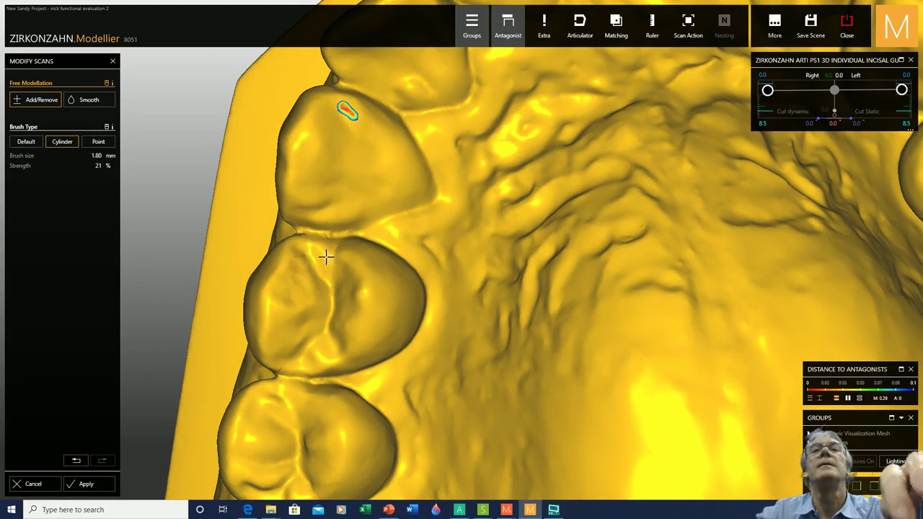
- Advance the right condyle further to follow the contact on the upper canine, and return it to the closed bite
left_click(770, 93)
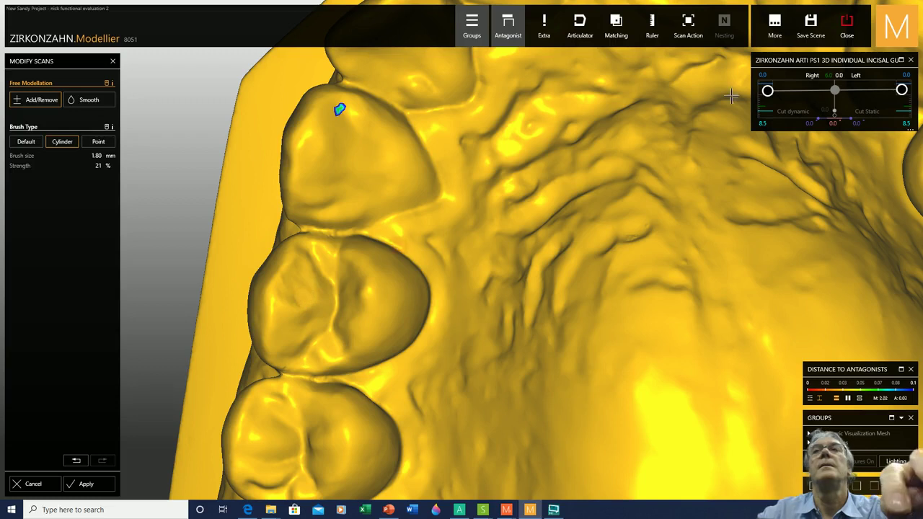
left_click_drag(768, 91, 767, 91)
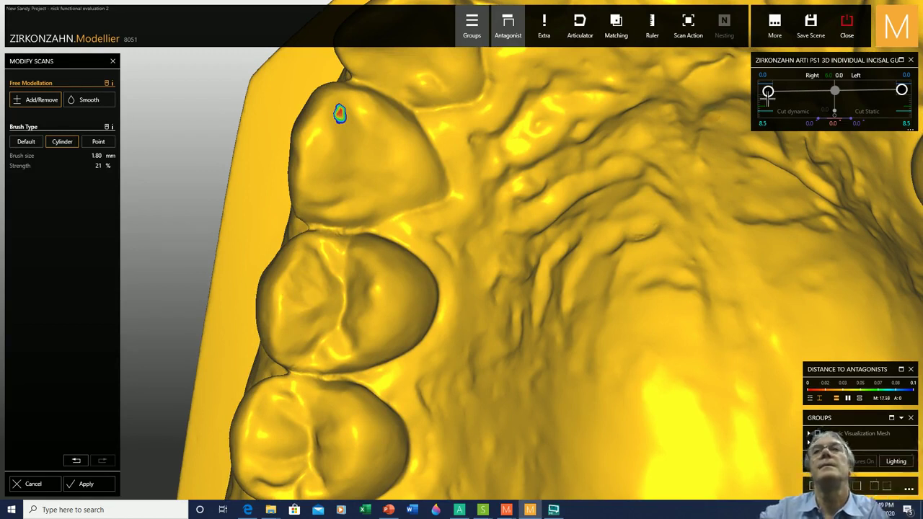
left_click_drag(769, 93, 767, 90)
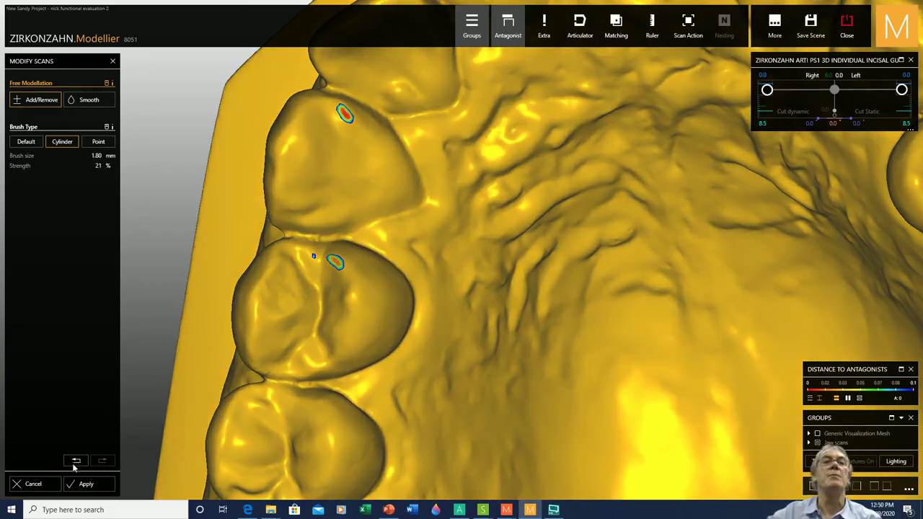
- Apply the scan modifications, re-initialize the articulator and restart its movement simulation
left_click(85, 484)
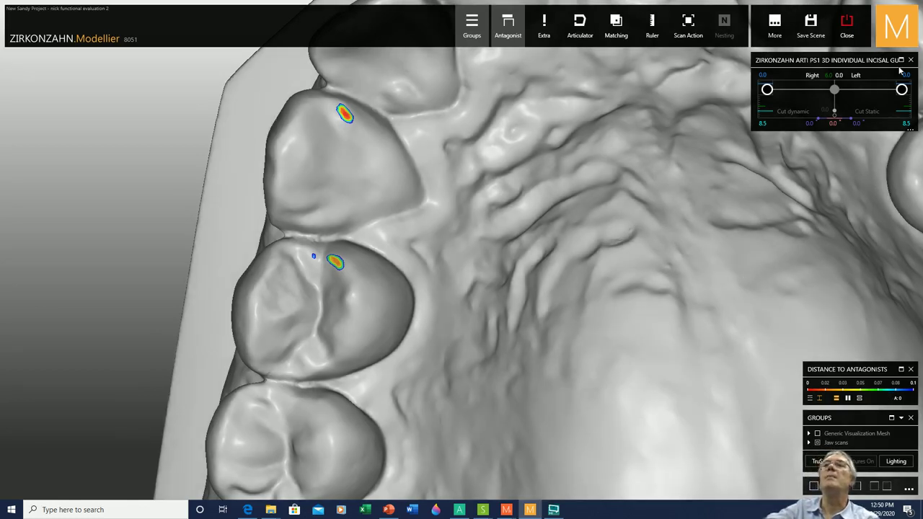
left_click(902, 61)
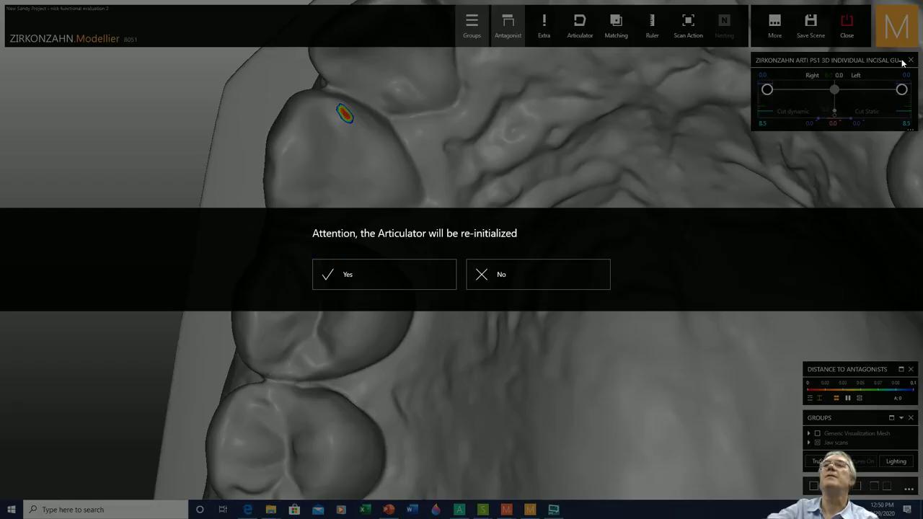
left_click(347, 278)
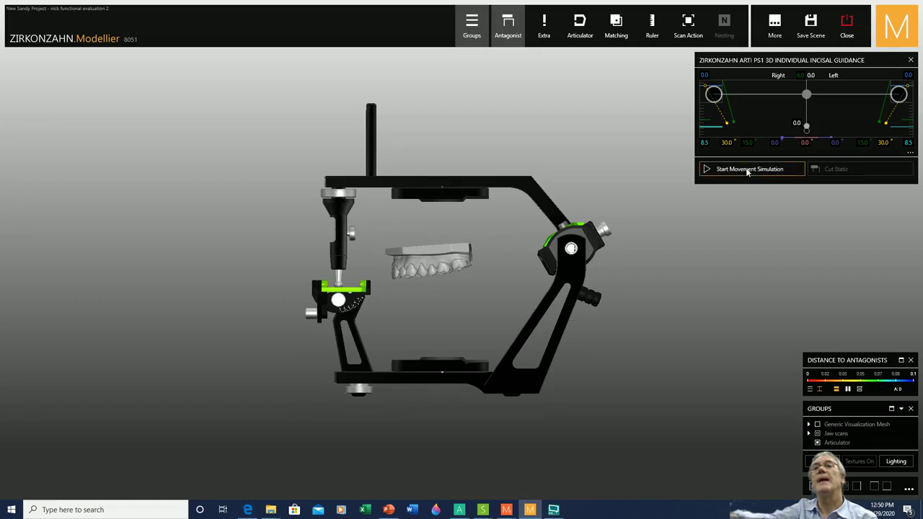
left_click(747, 171)
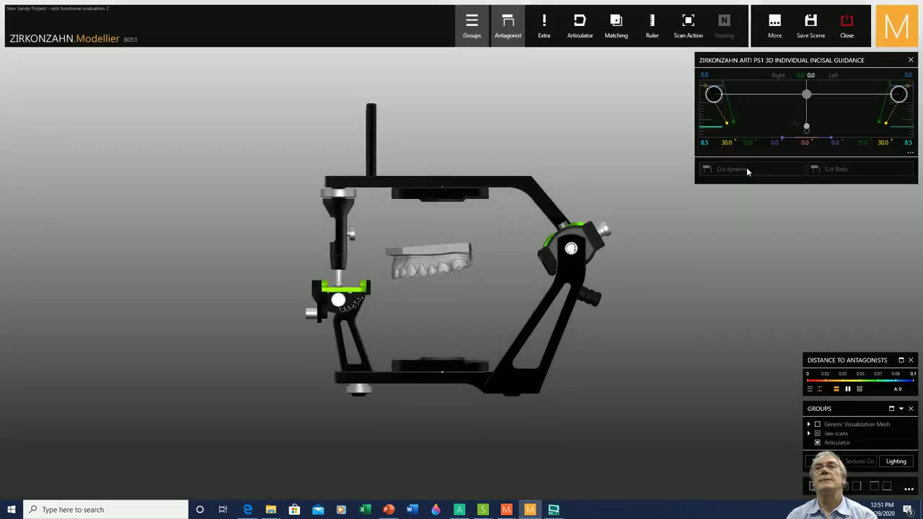
left_click(747, 170)
- Advance the right condyle in steps and check the dynamic contacts on the upper canine and lateral incisor
right_click_drag(341, 257, 375, 251)
scroll(434, 226, "up", 10)
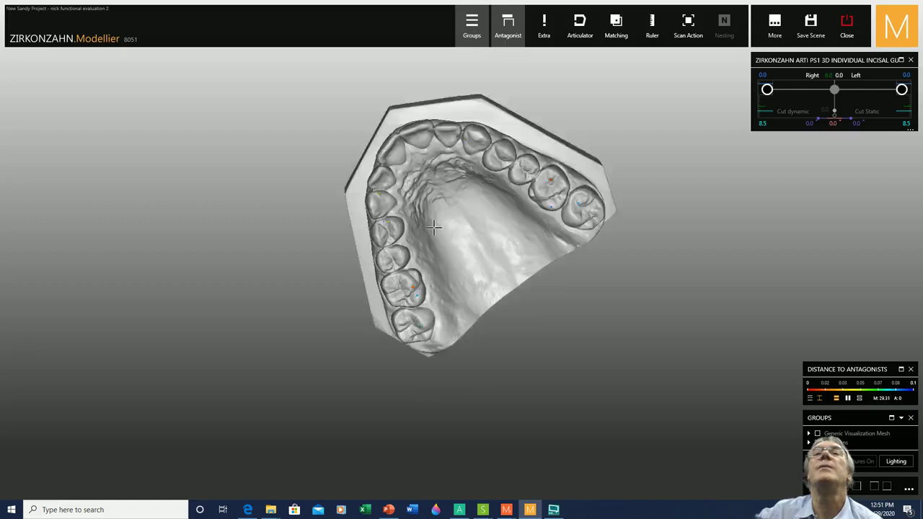
right_click_drag(487, 229, 518, 298)
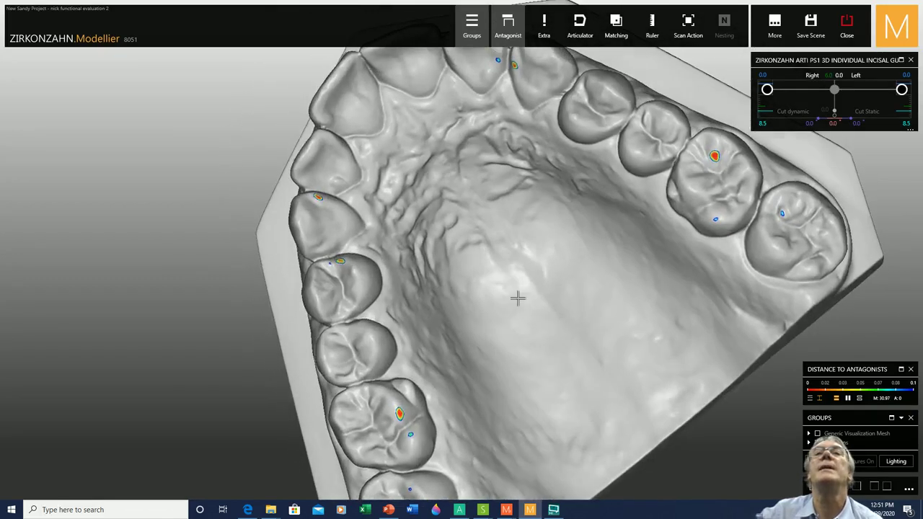
left_click_drag(767, 89, 767, 91)
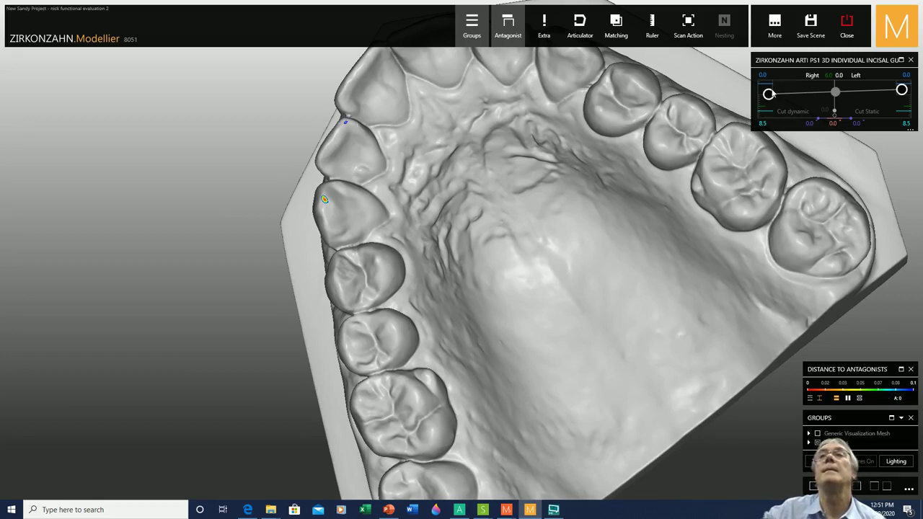
left_click_drag(769, 95, 770, 97)
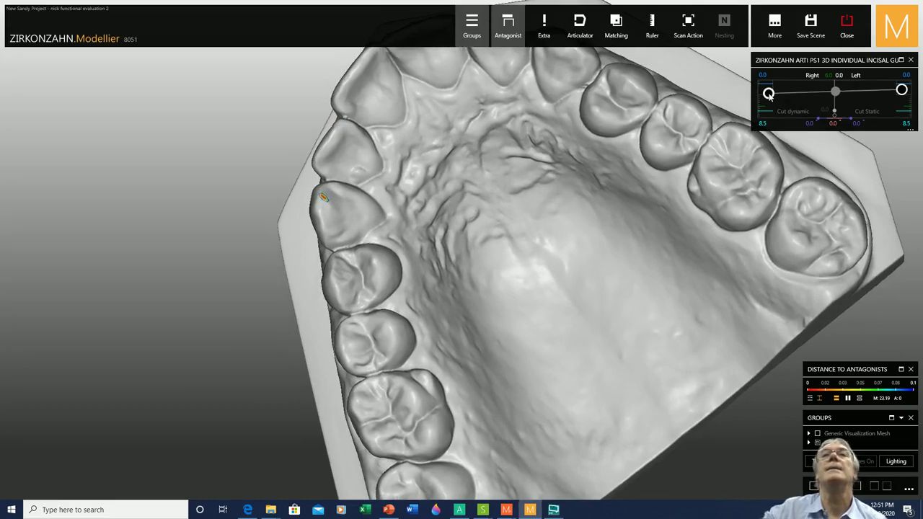
right_click_drag(364, 263, 354, 241)
middle_click_drag(354, 241, 232, 354)
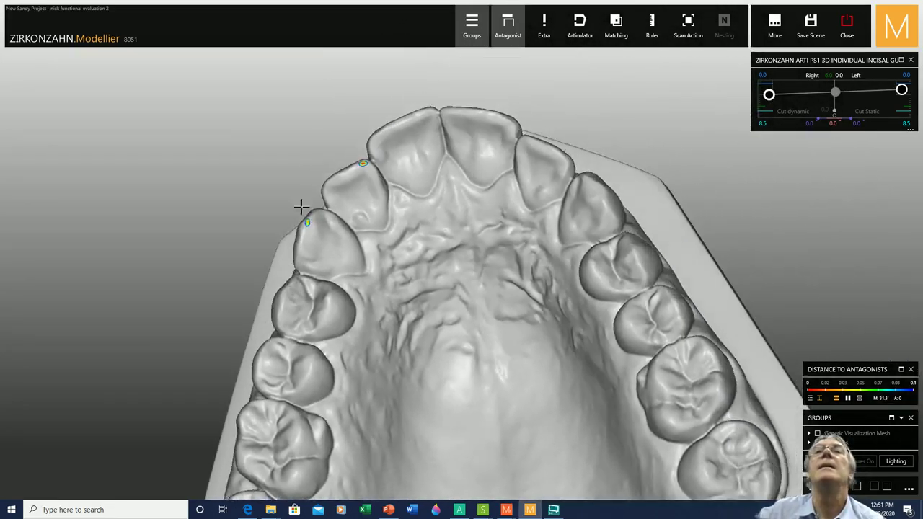
- Examine the upper front teeth and their guidance contacts from the labial and occlusal sides
scroll(375, 188, "up", 5)
right_click_drag(466, 190, 456, 348)
scroll(464, 183, "down", 1)
scroll(455, 349, "down", 5)
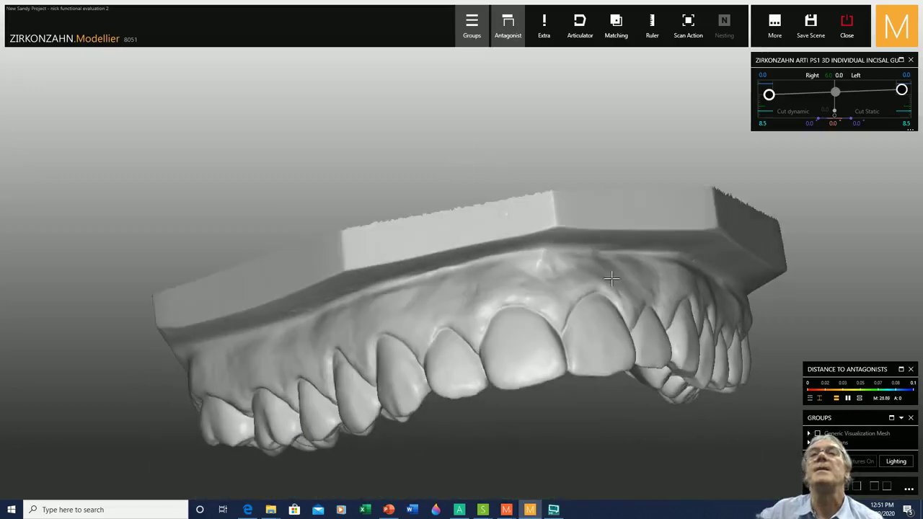
scroll(516, 372, "up", 3)
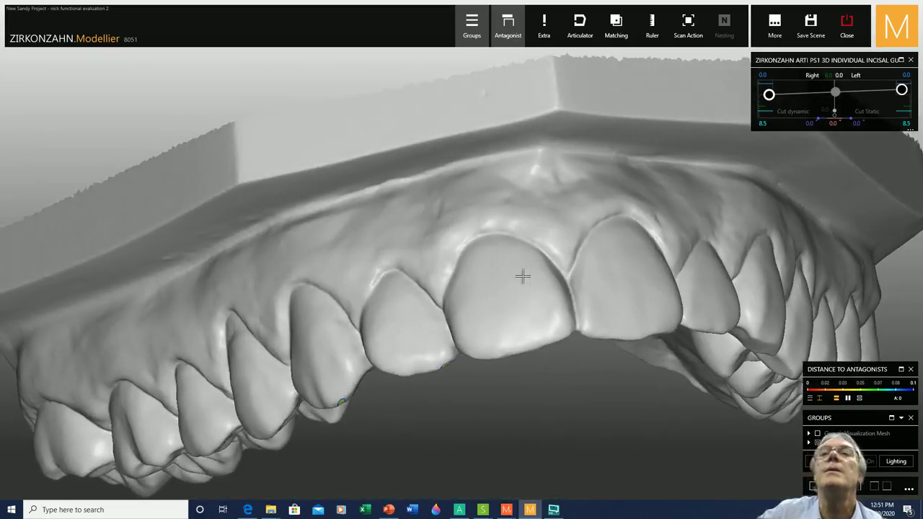
scroll(550, 444, "up", 4)
scroll(524, 348, "down", 5)
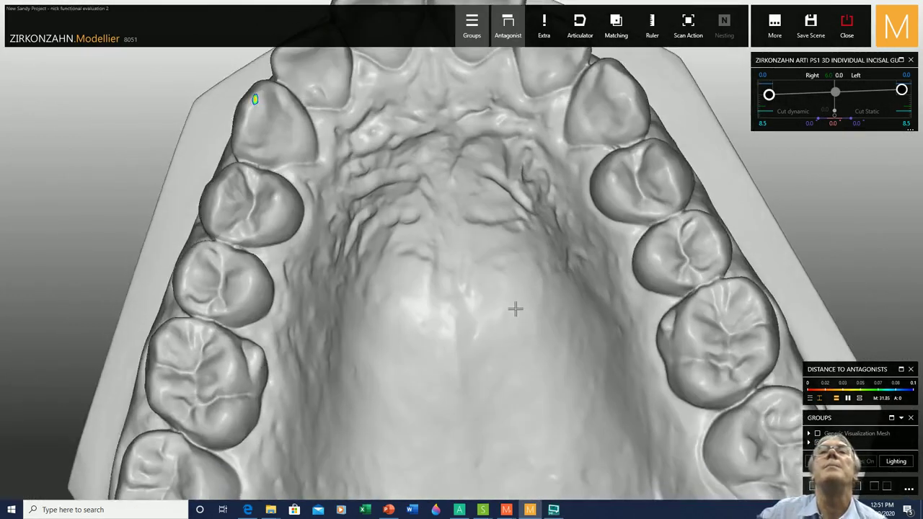
scroll(482, 329, "down", 2)
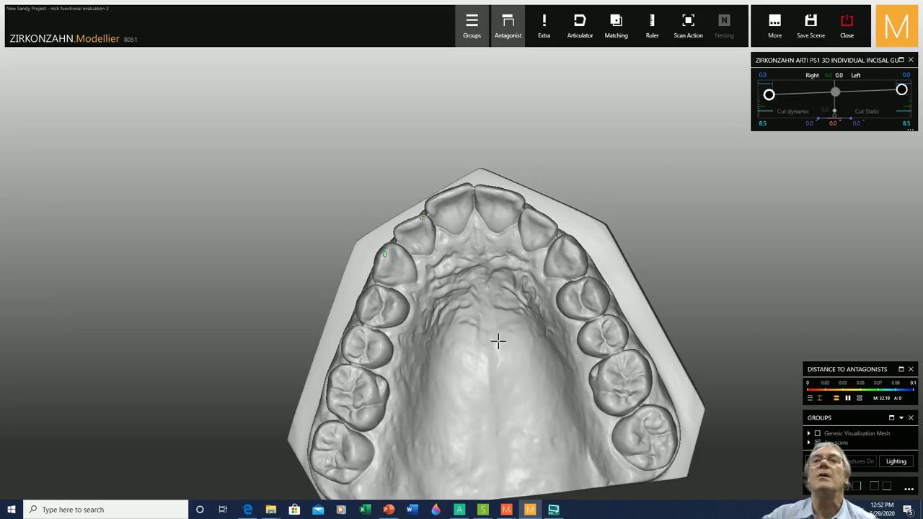
scroll(492, 355, "down", 3)
mouse_move(502, 292)
right_mouse_down()
mouse_move(472, 187)
mouse_move(508, 276)
right_mouse_up()
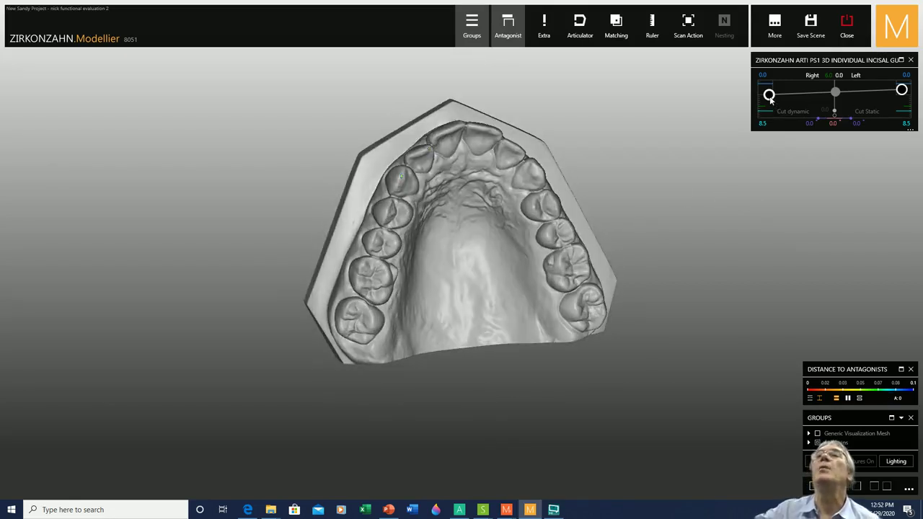
- Return the right condyle to the closed bite and check the static contacts across the whole upper arch
left_click_drag(770, 97, 767, 90)
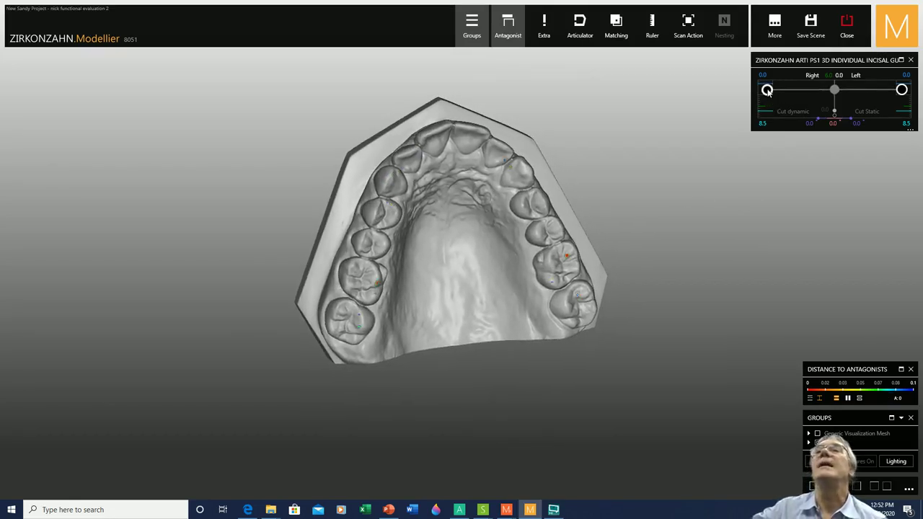
right_click_drag(559, 206, 519, 202)
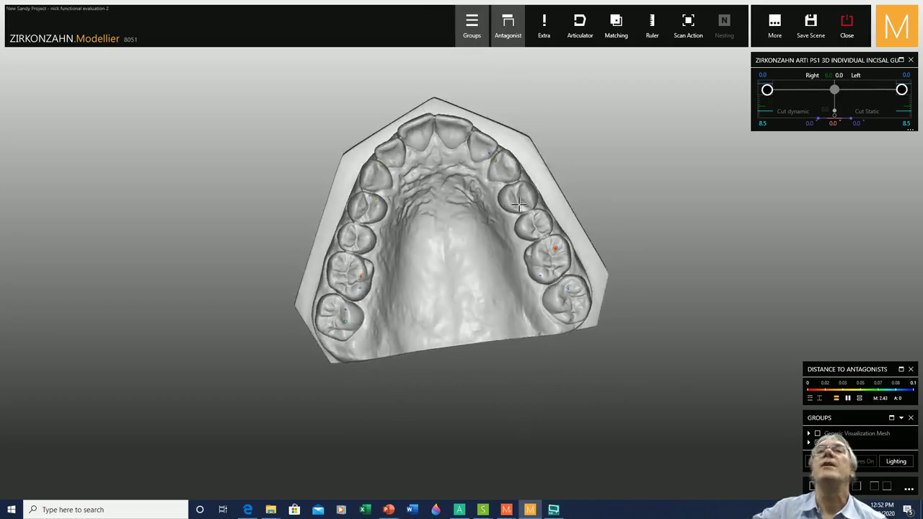
scroll(518, 202, "up", 3)
scroll(519, 203, "up", 2)
scroll(519, 202, "down", 4)
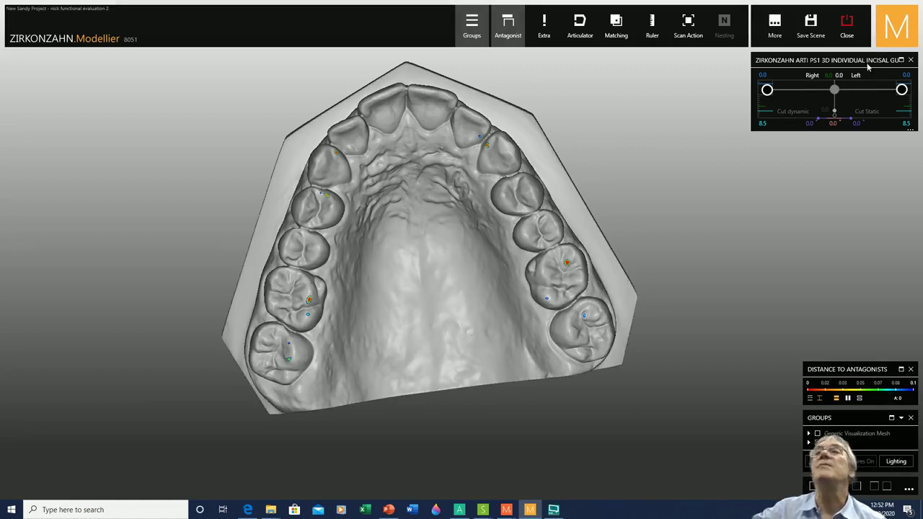
- Advance the left condyle slightly and inspect the second molar's contact and the upper arch from the front
left_click_drag(901, 90, 902, 93)
right_click_drag(473, 285, 386, 343)
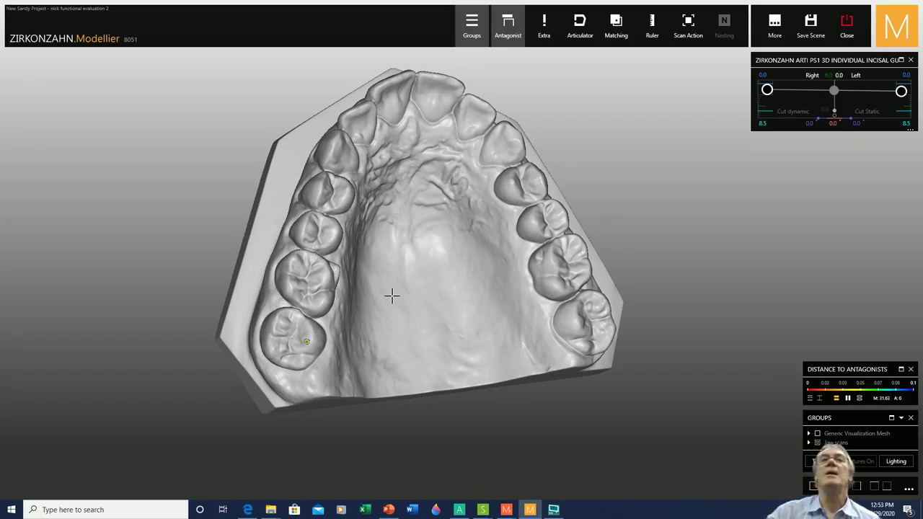
right_click_drag(448, 273, 448, 274)
scroll(479, 224, "down", 3)
right_click_drag(500, 202, 499, 200)
middle_click_drag(499, 201, 471, 89)
right_click_drag(470, 88, 438, 200)
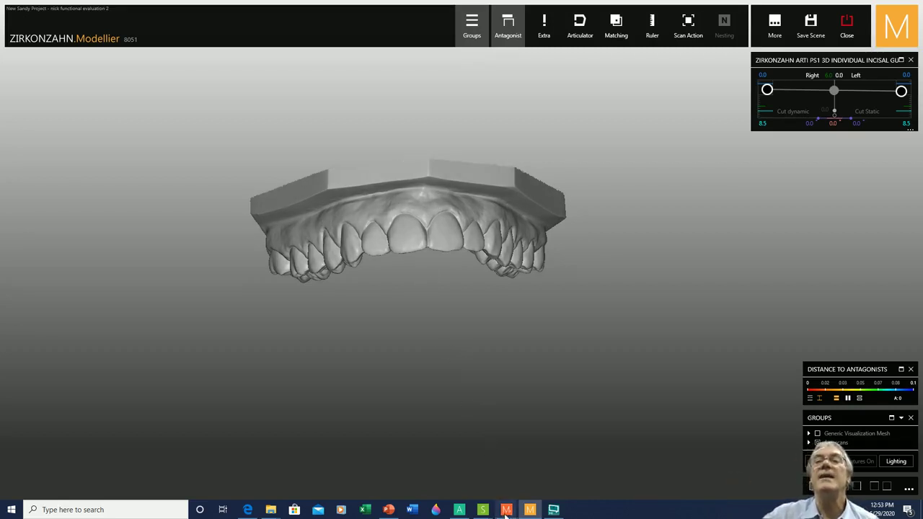
- Switch to Zirkonzahn.Modifier and inspect the upper bite splint design
mouse_move(507, 513)
left_click(549, 467)
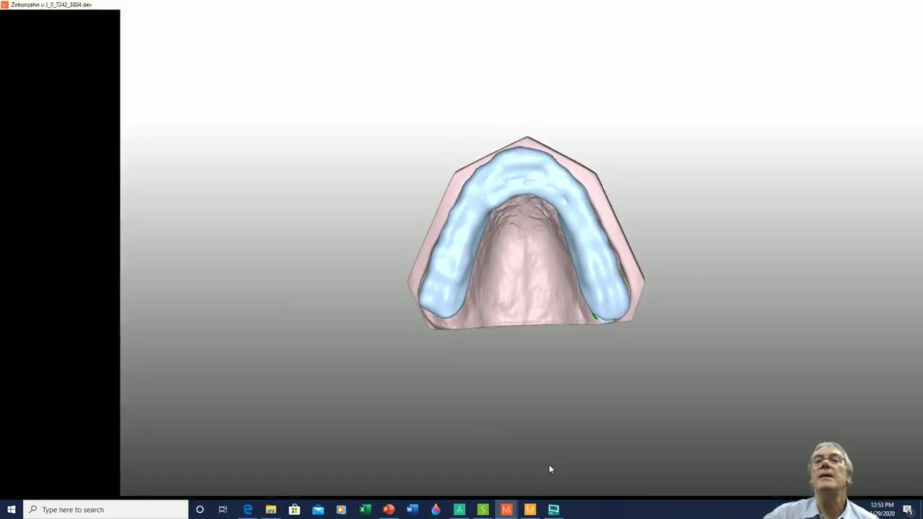
right_click_drag(503, 302, 497, 270)
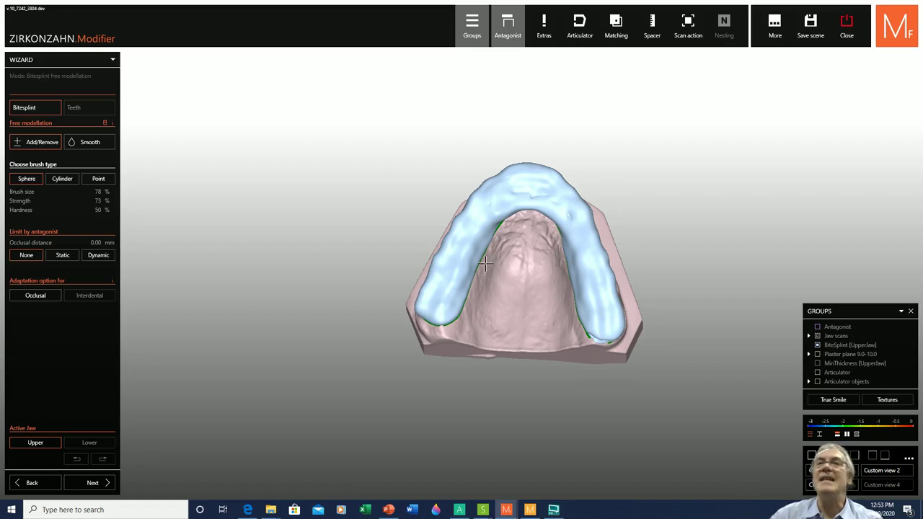
right_click_drag(551, 345, 472, 243)
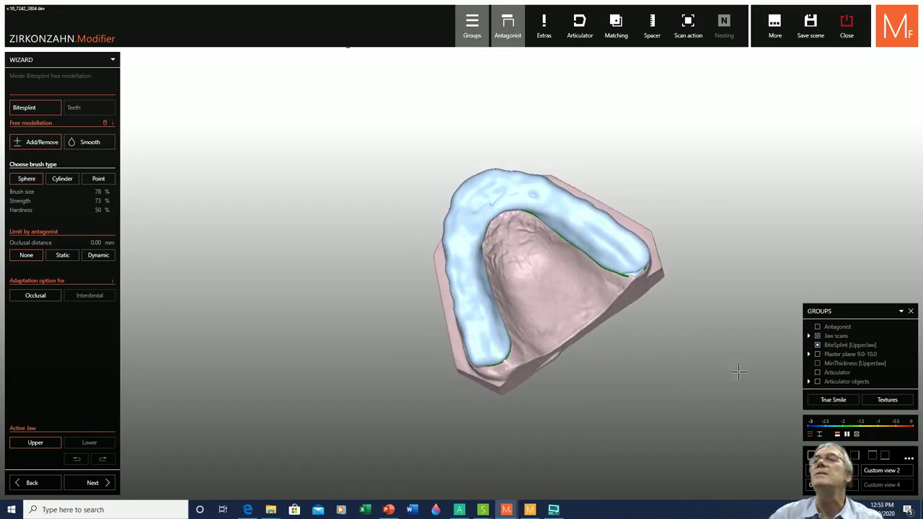
- Show all jaw scans and the antagonist together with the upper bite splint
left_click(817, 345)
left_click(817, 346)
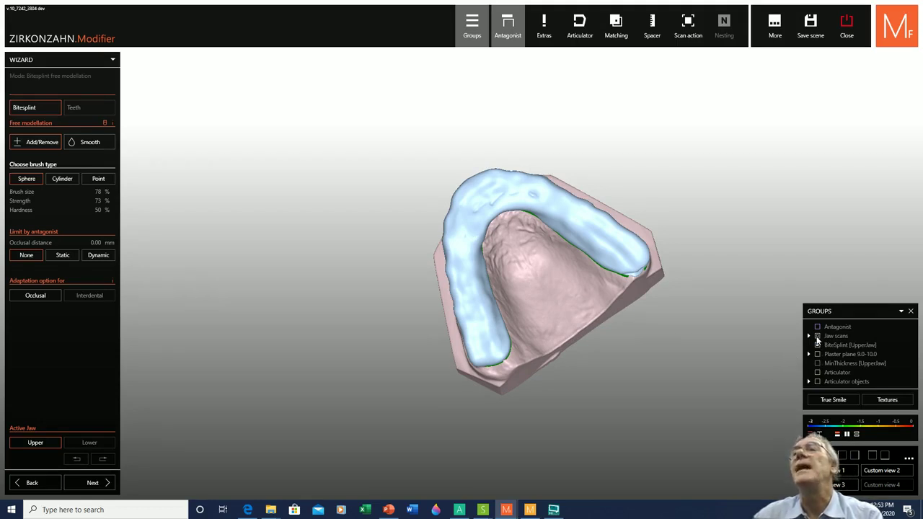
left_click(817, 337)
left_click(818, 337)
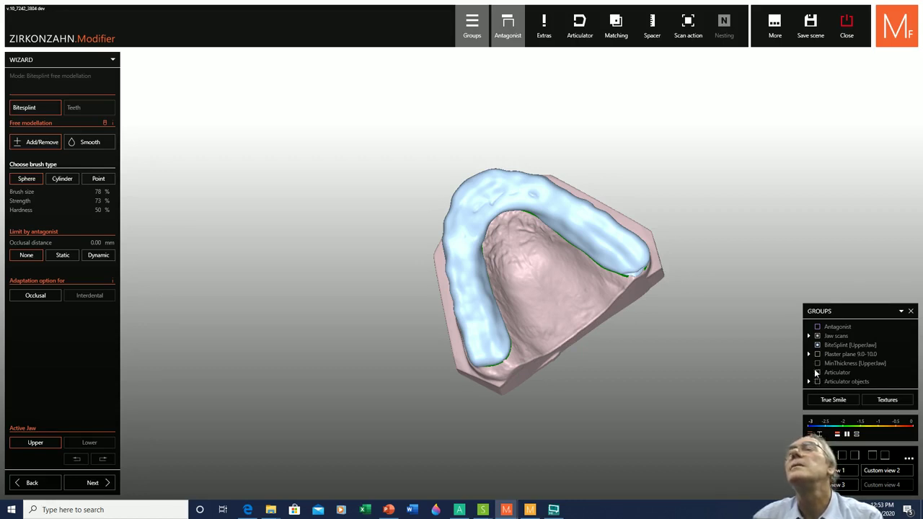
left_click(817, 328)
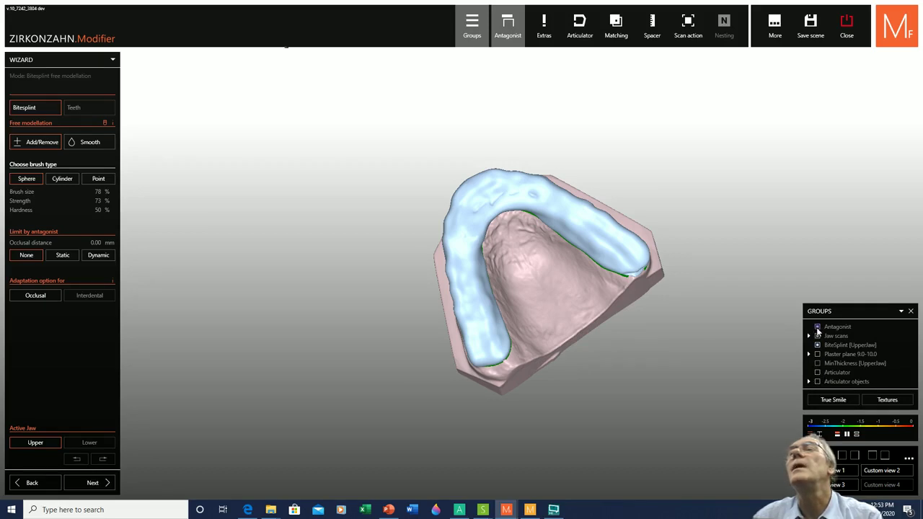
- Examine the bite splint between the upper and lower models from the front and the side
right_click_drag(691, 238, 690, 346)
right_click_drag(527, 224, 652, 199)
right_click_drag(567, 211, 652, 187)
right_click_drag(568, 213, 546, 246)
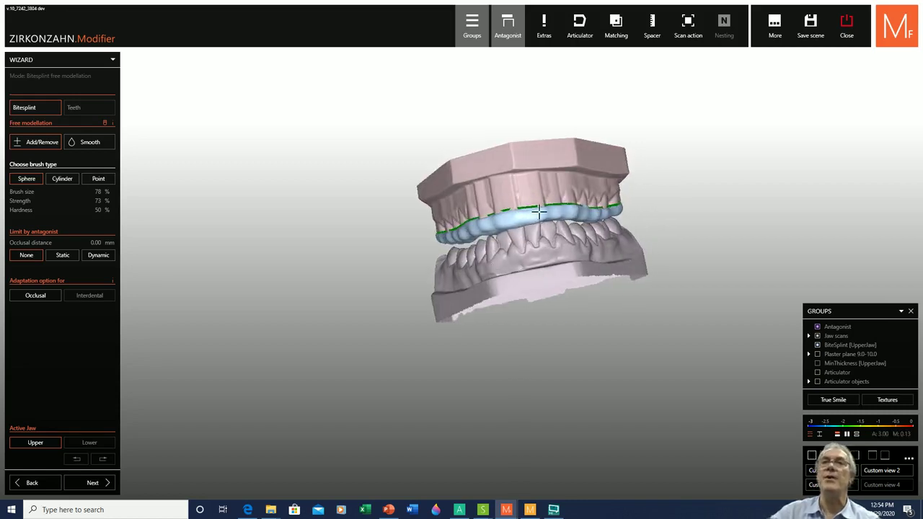
right_click_drag(484, 214, 539, 236)
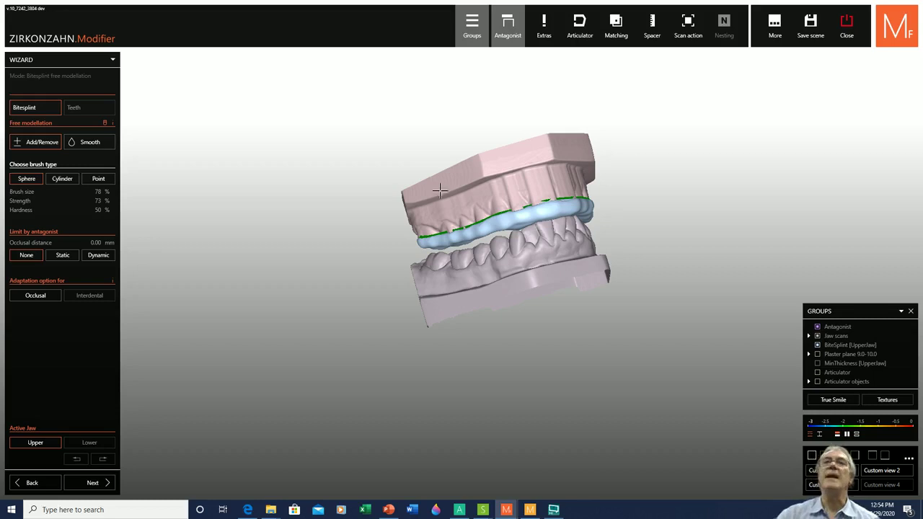
scroll(274, 245, "down", 2)
right_click_drag(345, 272, 317, 276)
right_click_drag(393, 263, 315, 272)
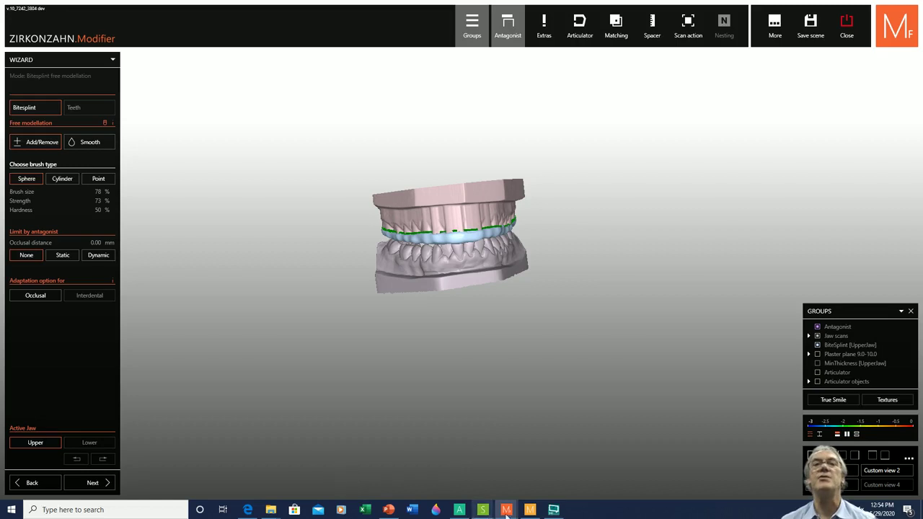
- Switch to the XSplit streaming program and change the live scene to "introduction - SLIDE 2"
mouse_move(554, 510)
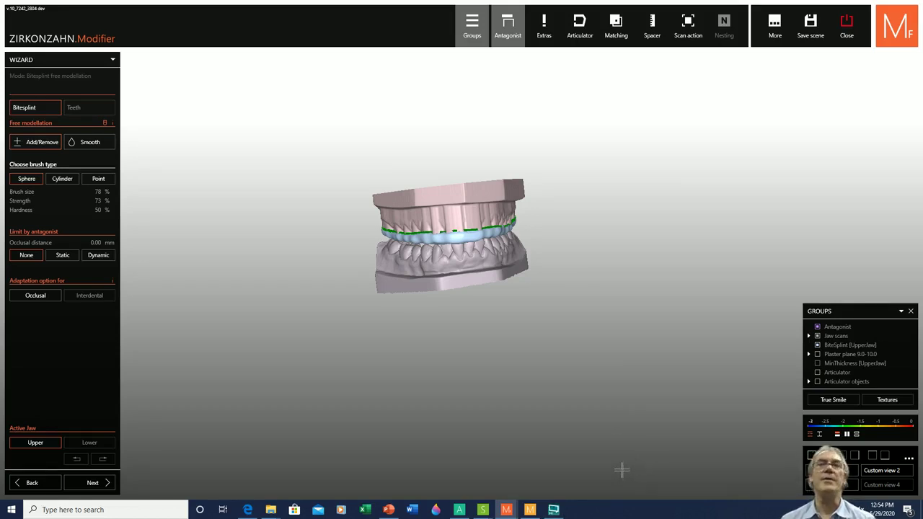
left_click(554, 510)
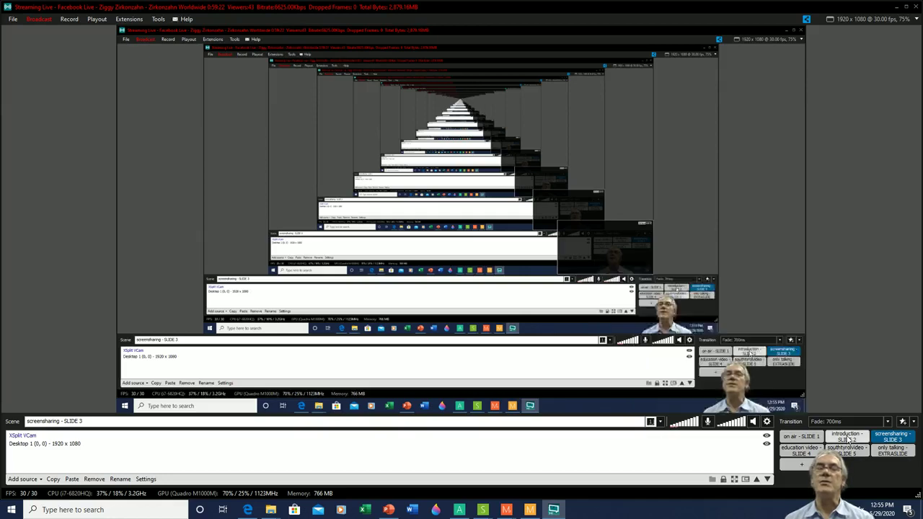
left_click(847, 437)
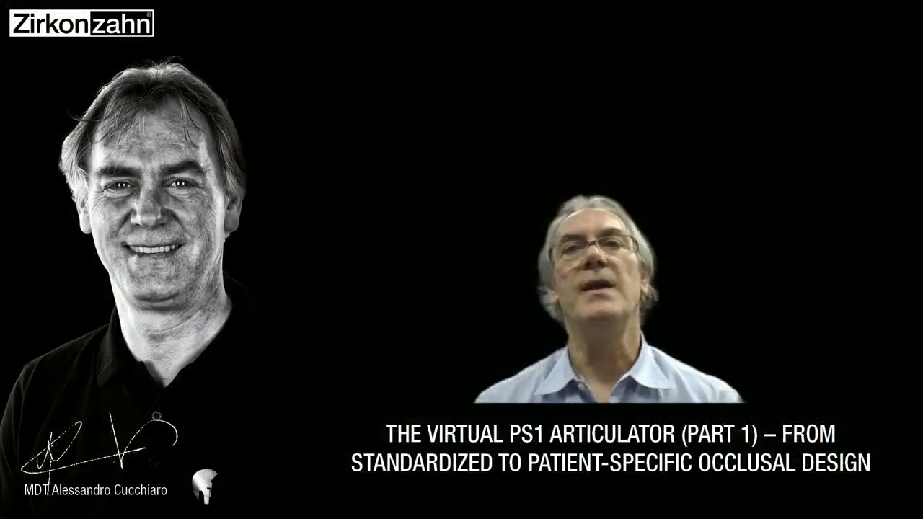